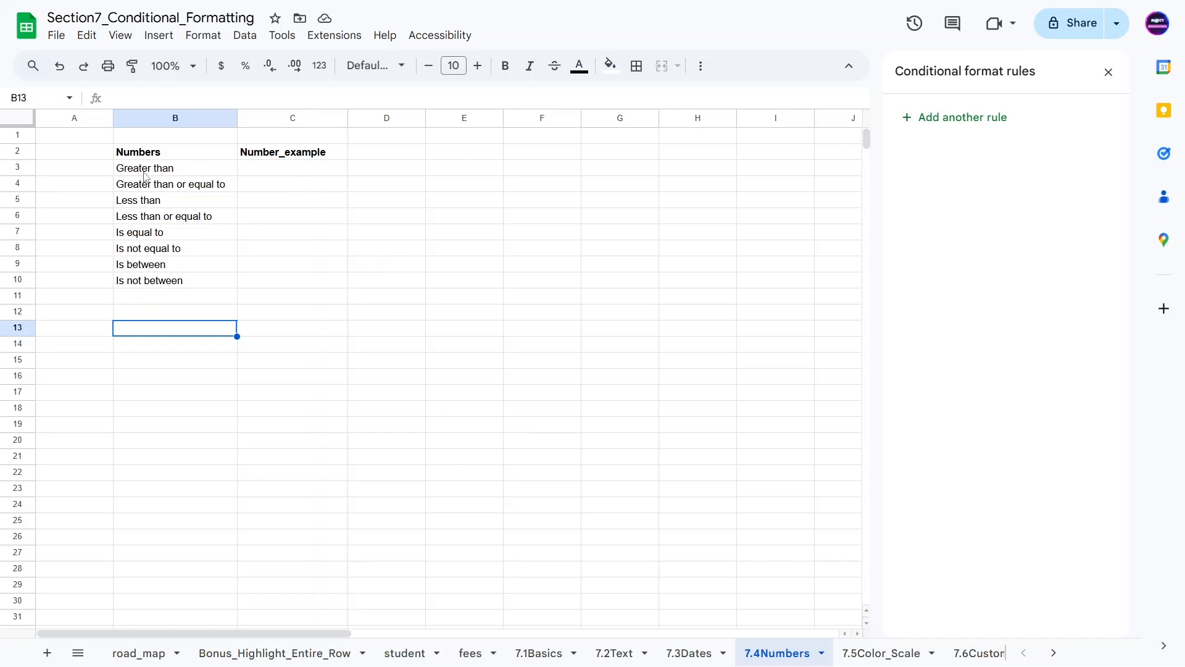
# Enter 1 as a number in C3 and '1 as text in C4
pyautogui.moveTo(146, 172); pyautogui.dragTo(151, 283)
pyautogui.click(286, 172)
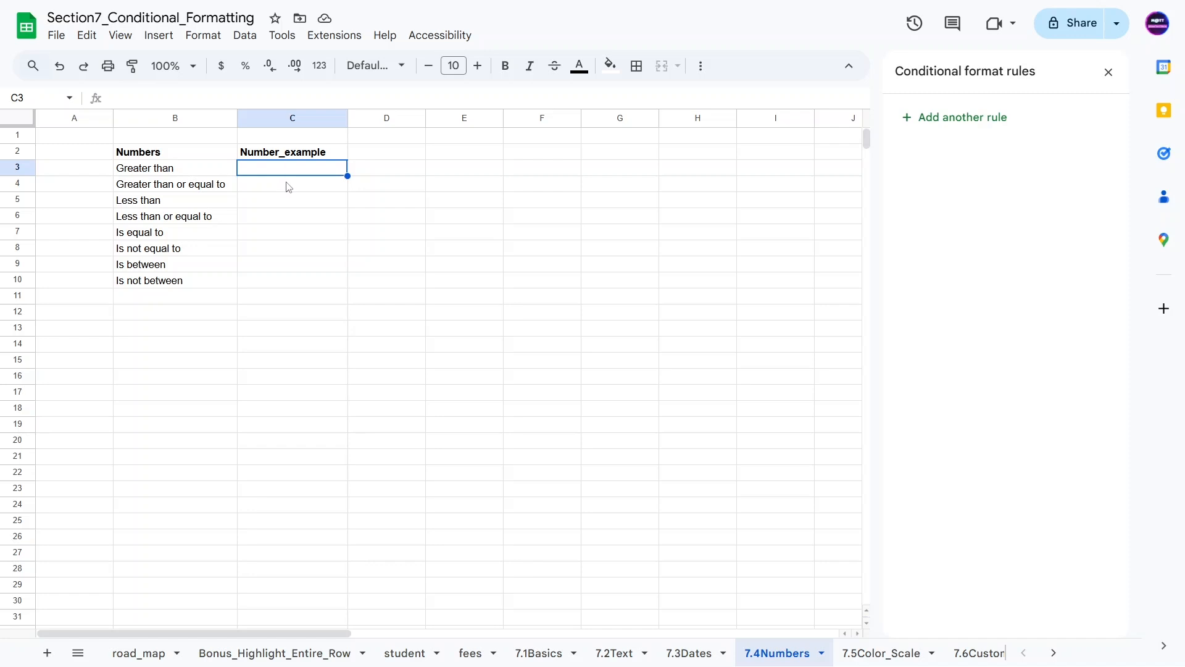
pyautogui.write('1')
pyautogui.press('Return')
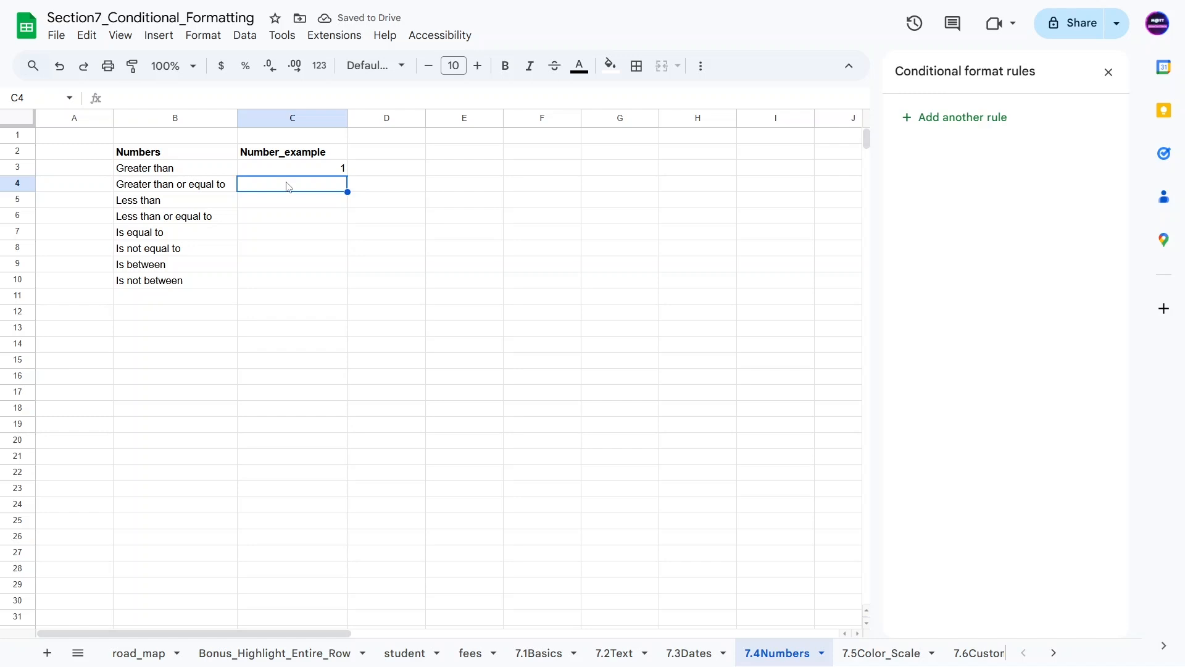
pyautogui.write("'1")
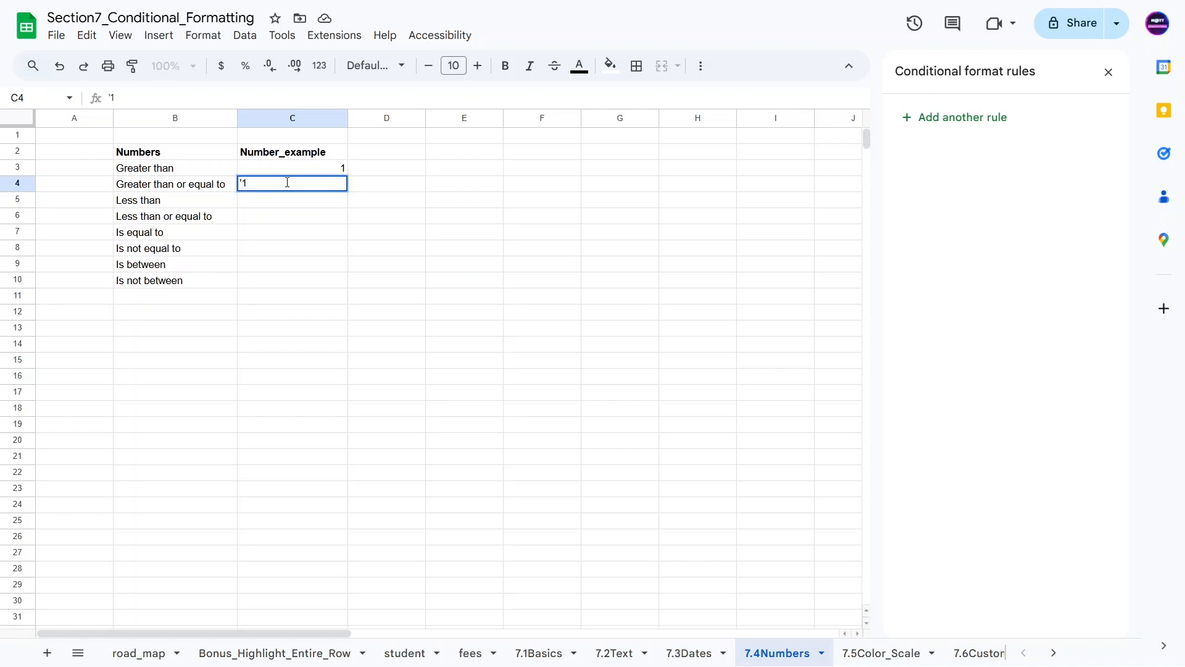
pyautogui.press('Return')
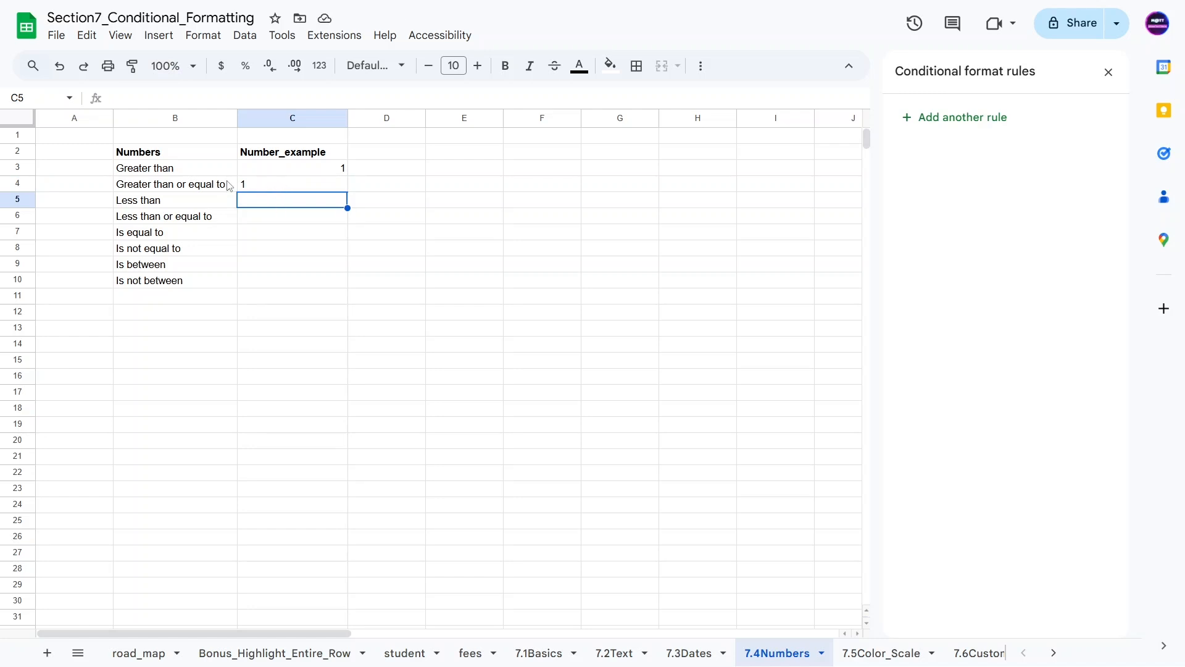
# Clear the sample values from C3:C4
pyautogui.click(251, 186)
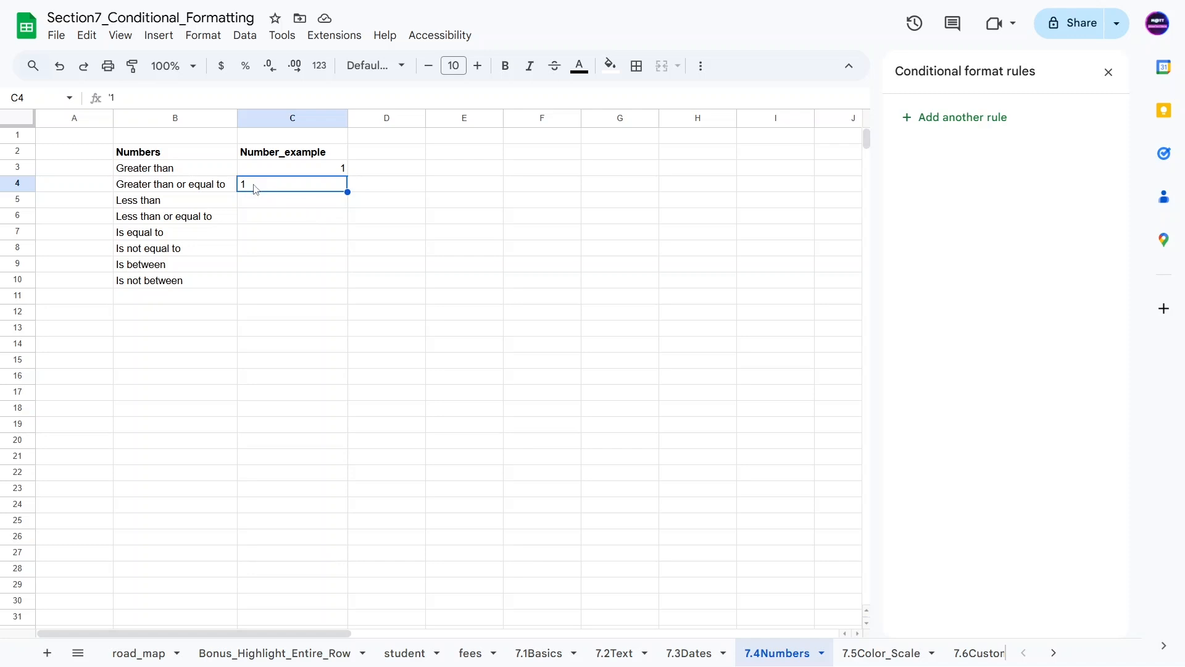
pyautogui.hotkey('shift', 'Up')
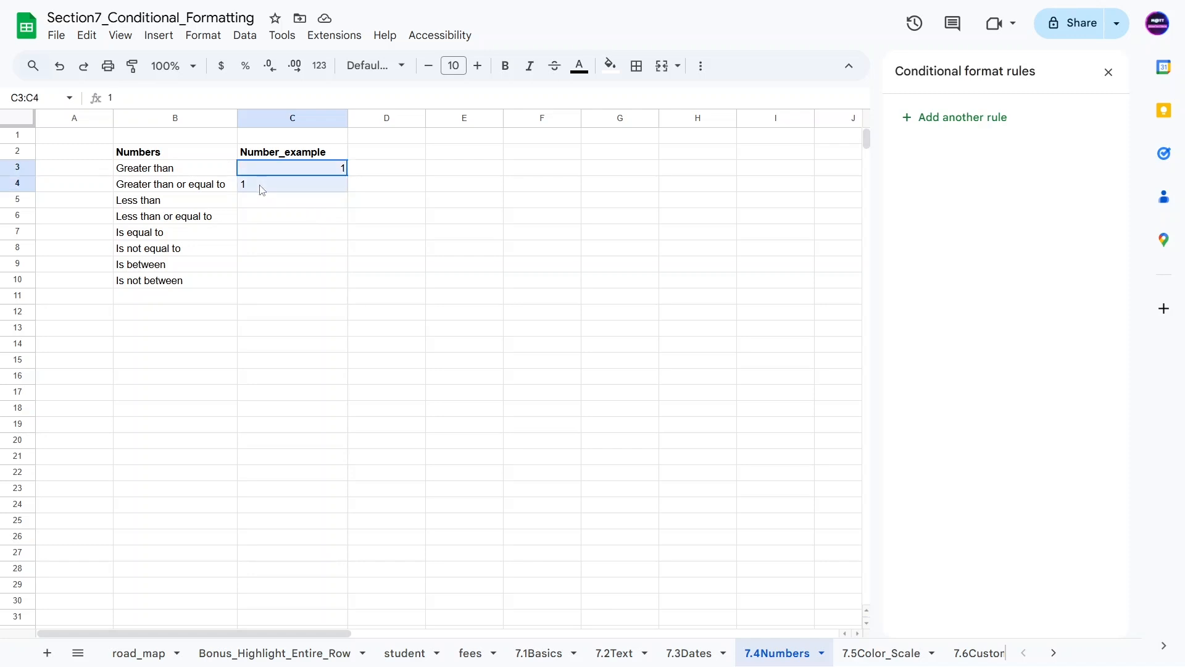
pyautogui.press('Delete')
pyautogui.click(256, 233)
# Add a conditional format rule to C3 that highlights values greater than 0 in the default style
pyautogui.click(277, 176)
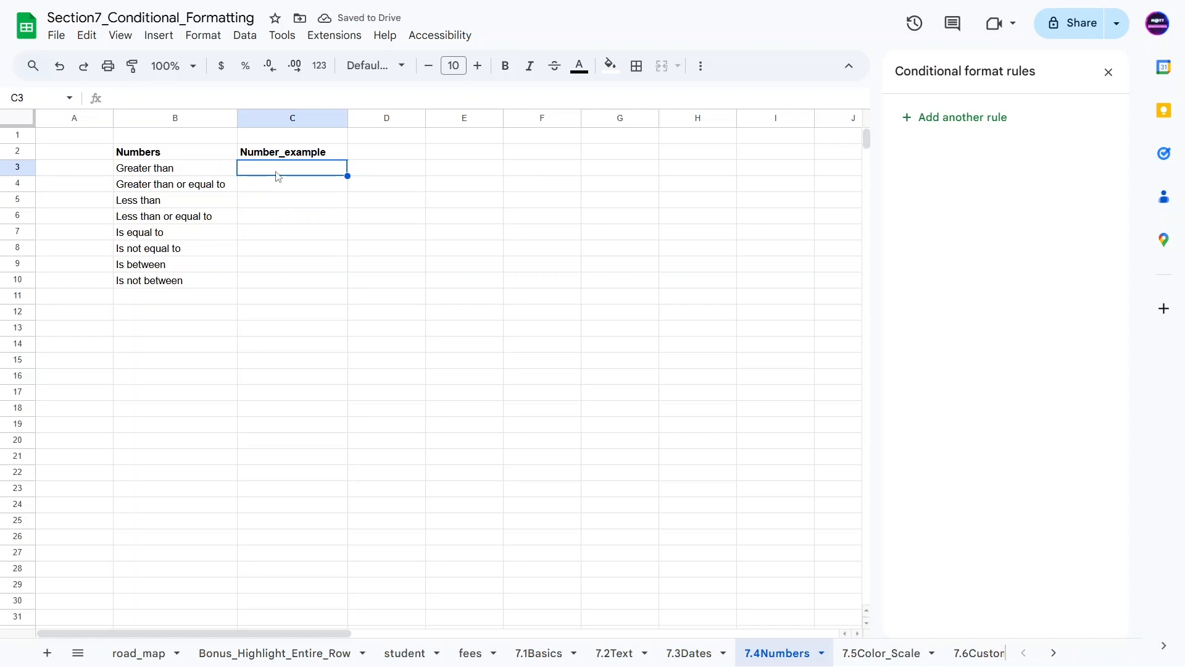
pyautogui.click(955, 118)
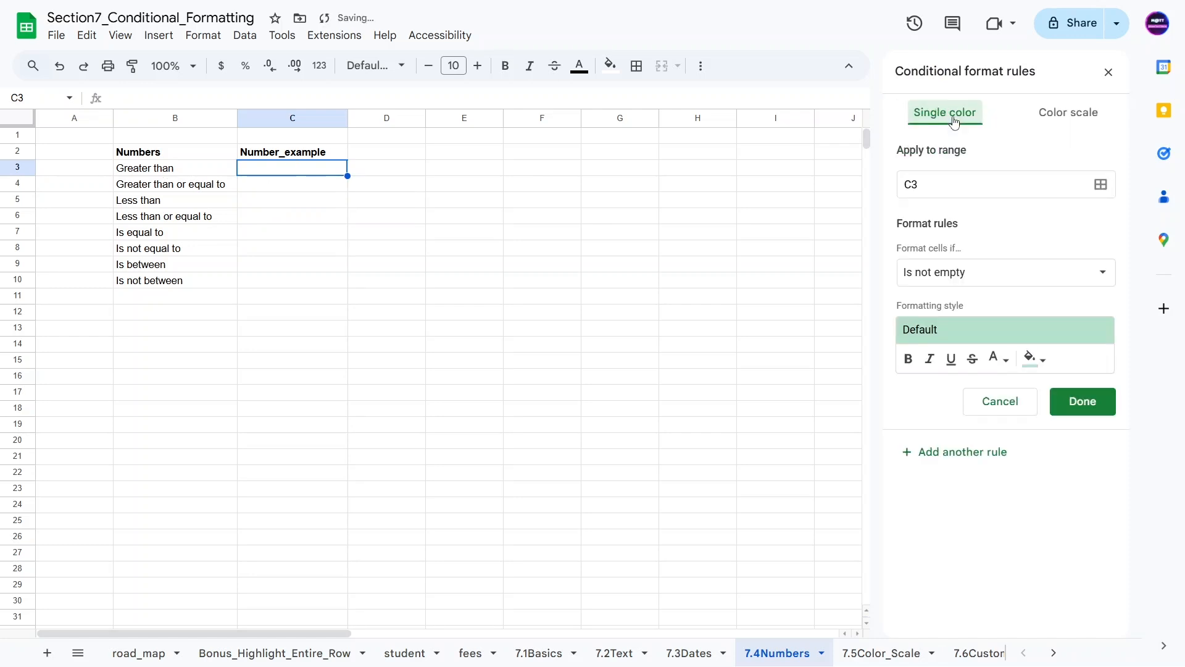
pyautogui.click(966, 273)
pyautogui.scroll(-3, 968, 370)
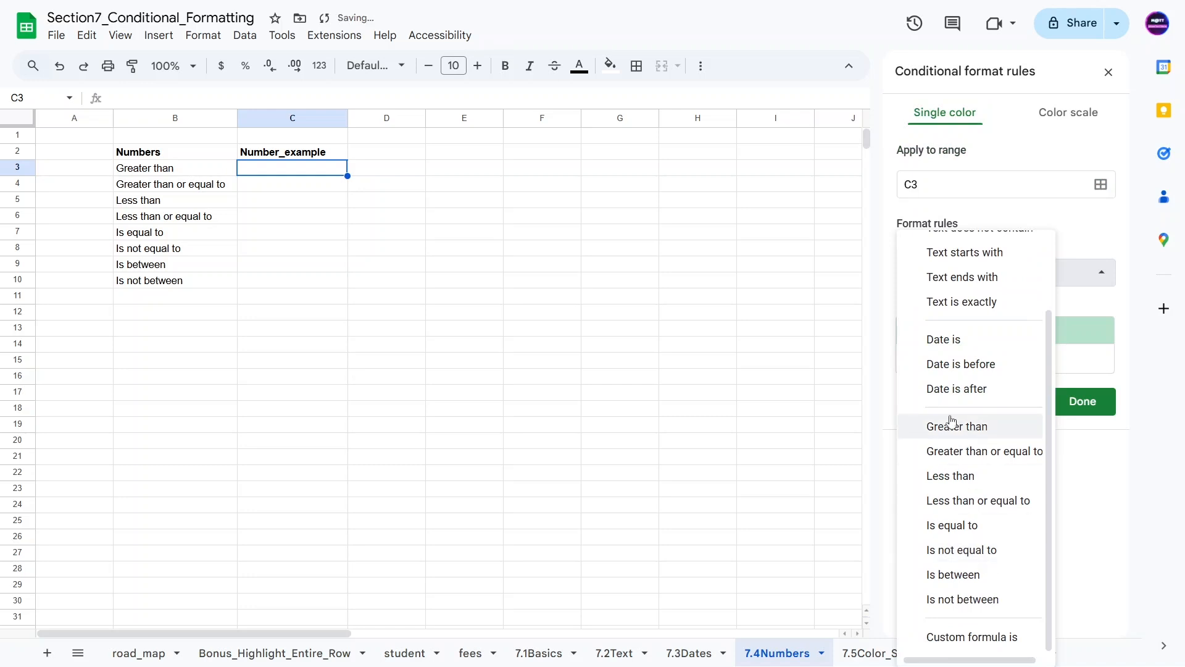
pyautogui.click(945, 424)
pyautogui.click(917, 307)
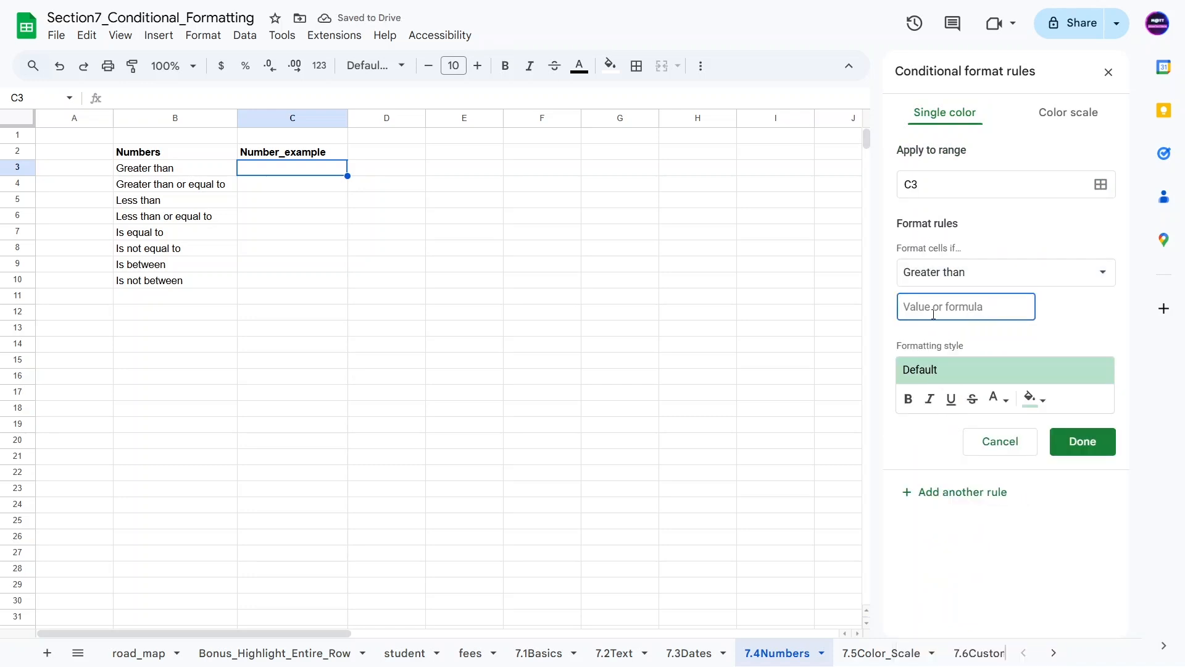
pyautogui.write('0')
pyautogui.click(1076, 443)
pyautogui.click(412, 301)
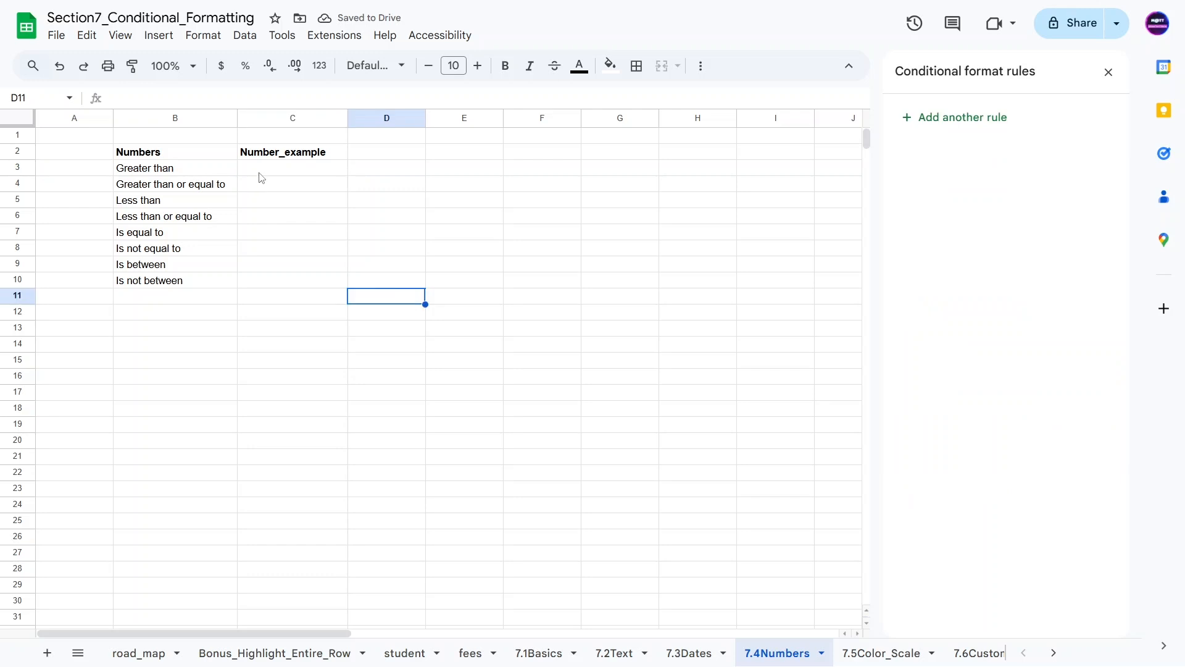
# Test the greater-than rule in C3 by entering 0, 1 and finally -1
pyautogui.click(262, 173)
pyautogui.write('0')
pyautogui.press('Return')
pyautogui.press('Down')
pyautogui.click(272, 173)
pyautogui.write('1')
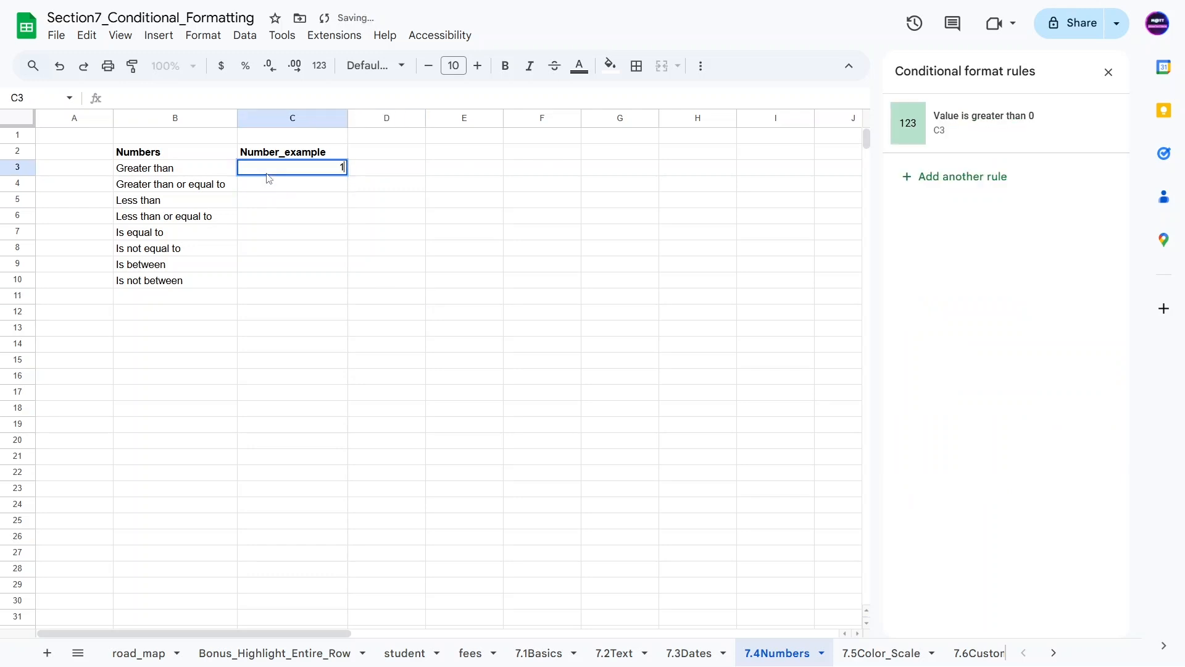
pyautogui.press('Return')
pyautogui.click(273, 173)
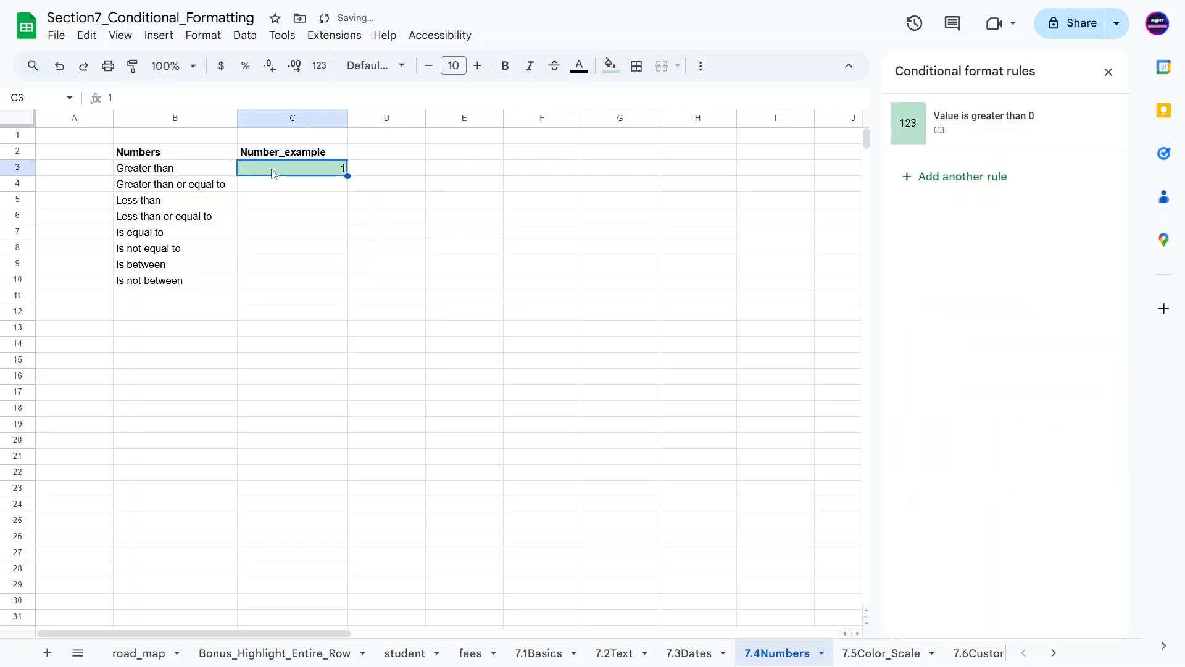
pyautogui.write('-1')
pyautogui.press('Return')
pyautogui.click(273, 173)
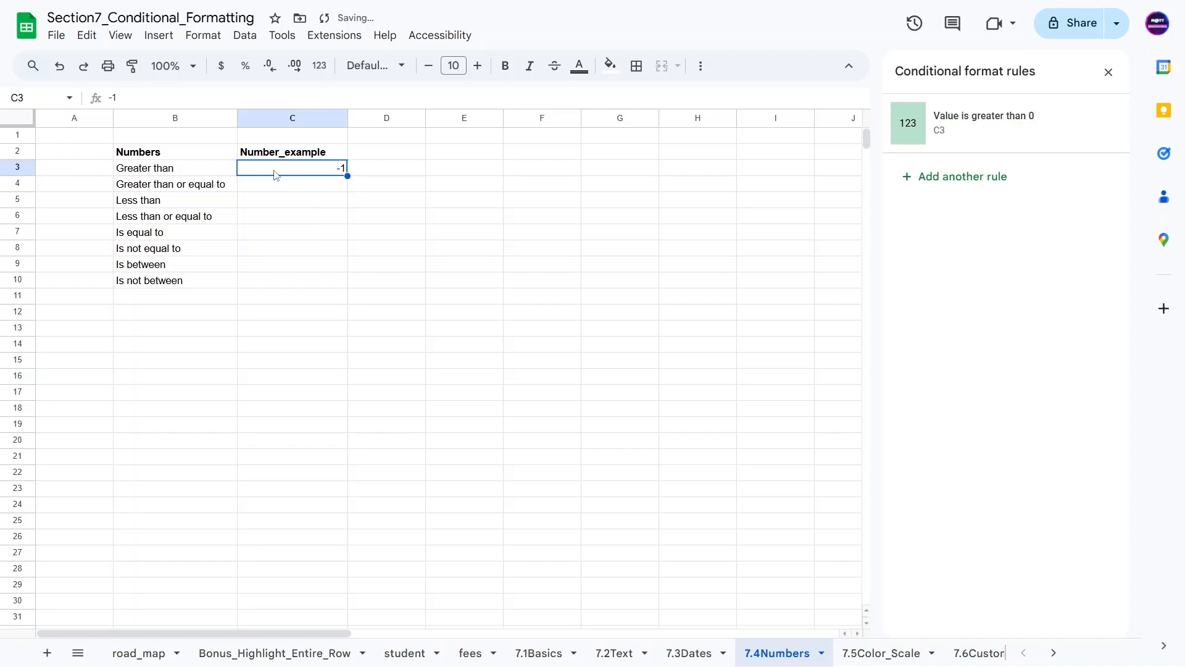
# Add a conditional format rule to C4 that fills values greater than or equal to 0 with cyan
pyautogui.click(276, 190)
pyautogui.click(955, 119)
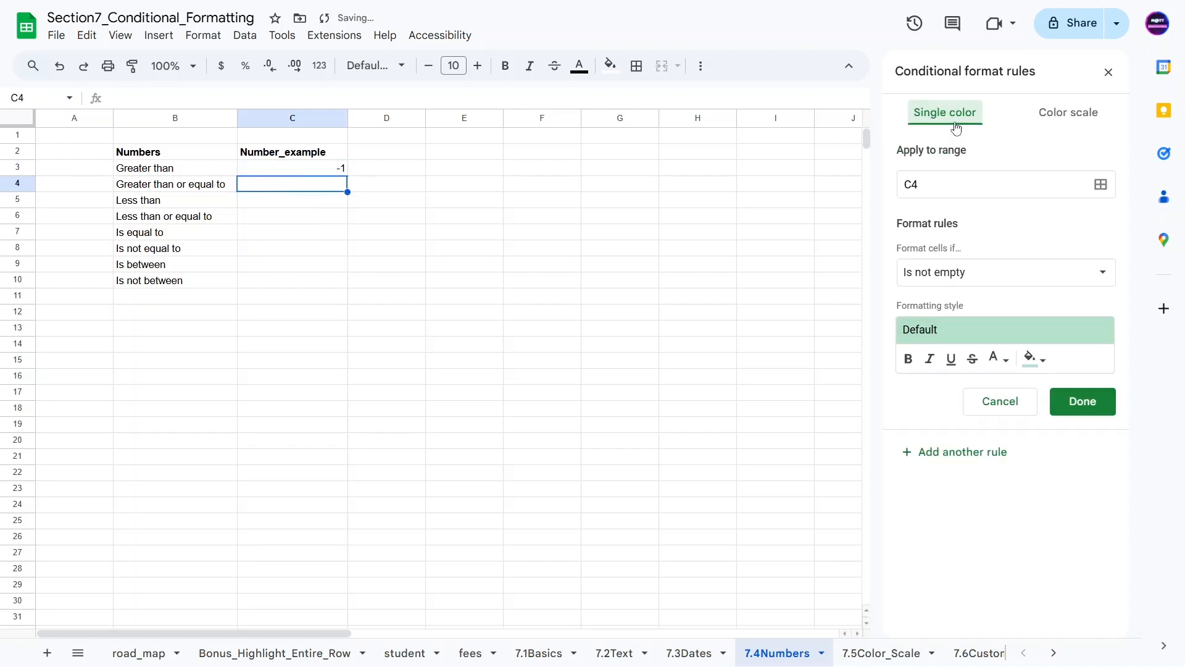
pyautogui.click(951, 278)
pyautogui.scroll(-2, 994, 509)
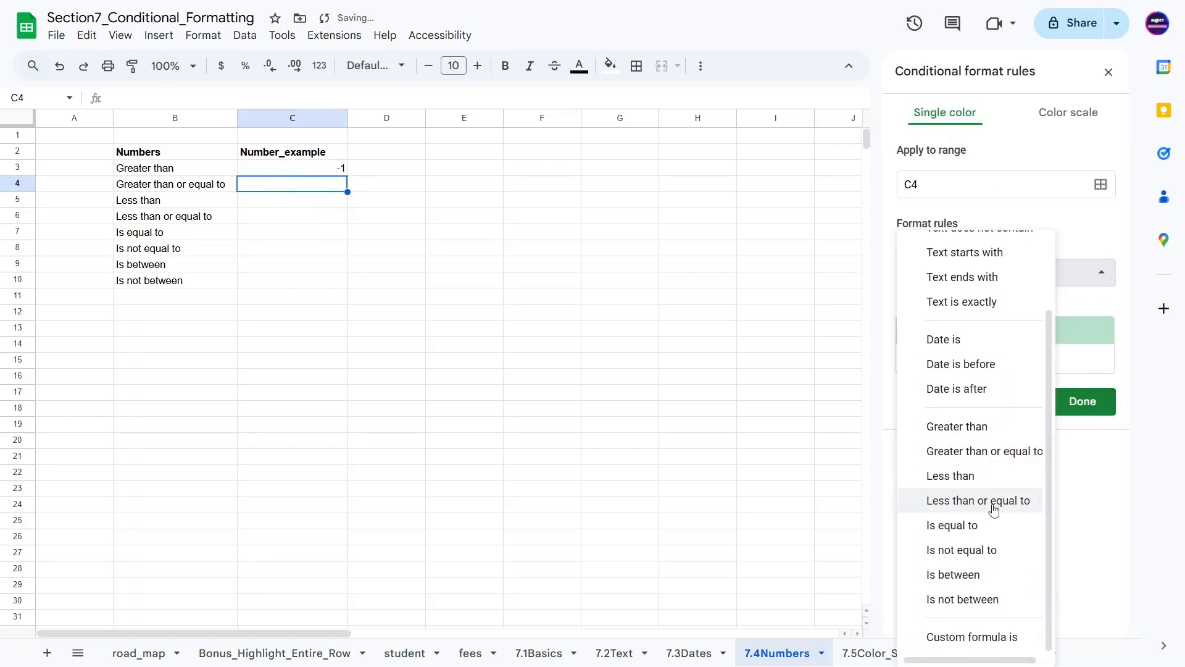
pyautogui.click(977, 450)
pyautogui.click(941, 312)
pyautogui.write('0')
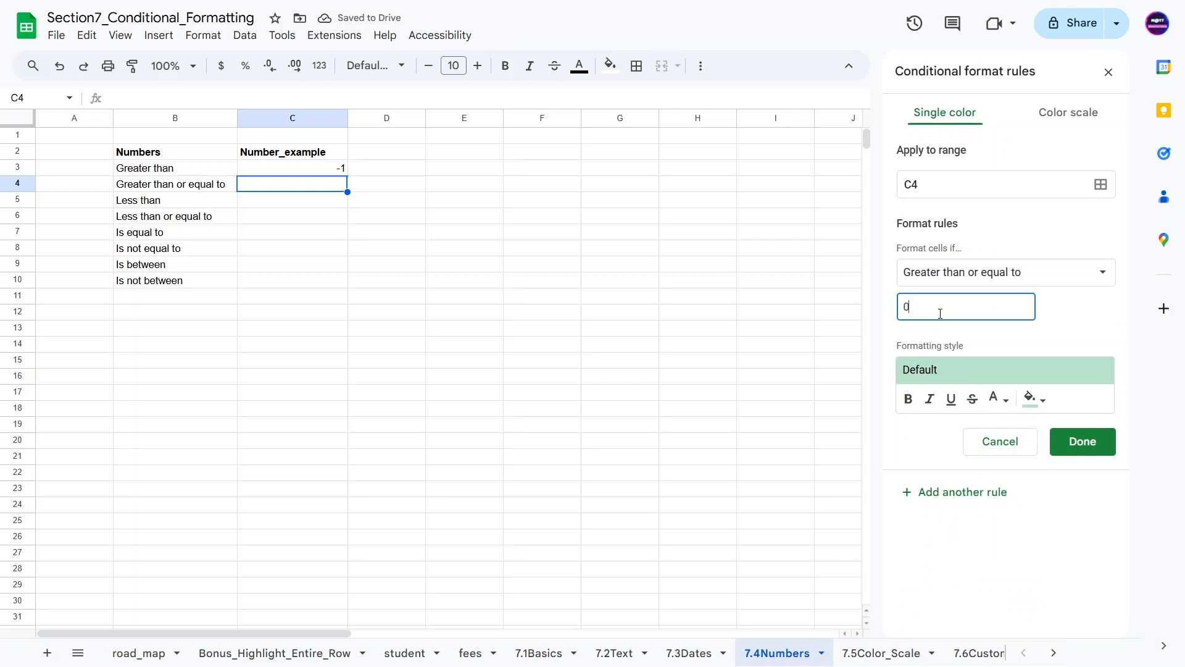
pyautogui.click(1034, 399)
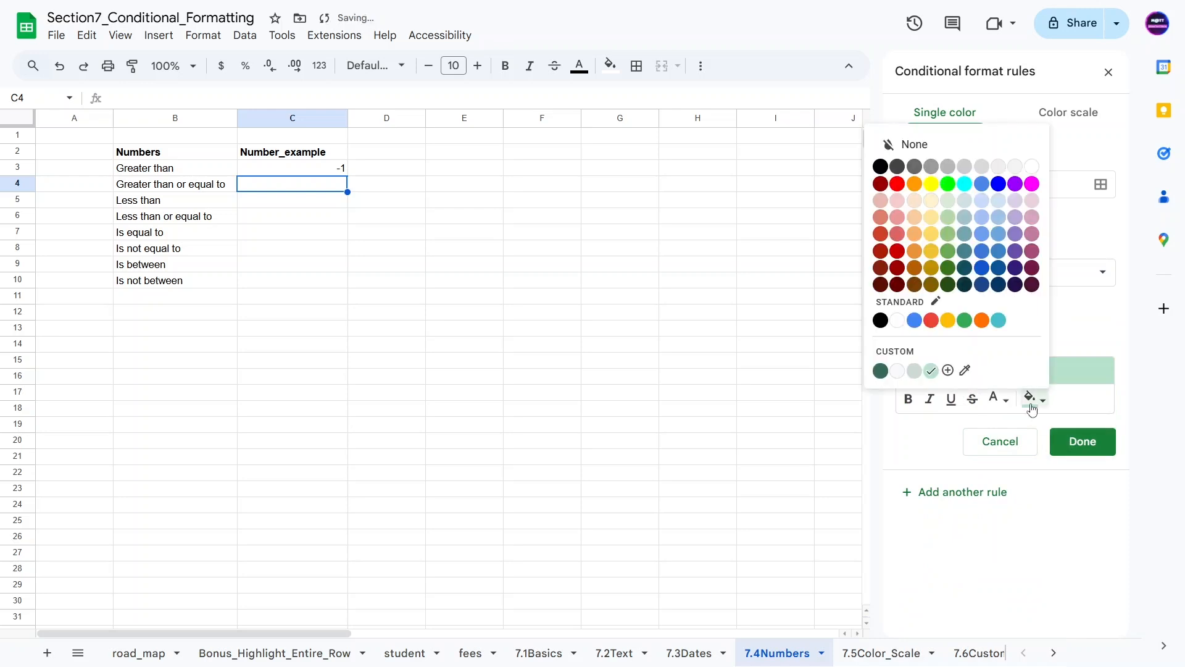
pyautogui.click(965, 184)
pyautogui.click(1084, 452)
# Test the rule in C4 by entering 1 and then replacing it with 0
pyautogui.click(312, 202)
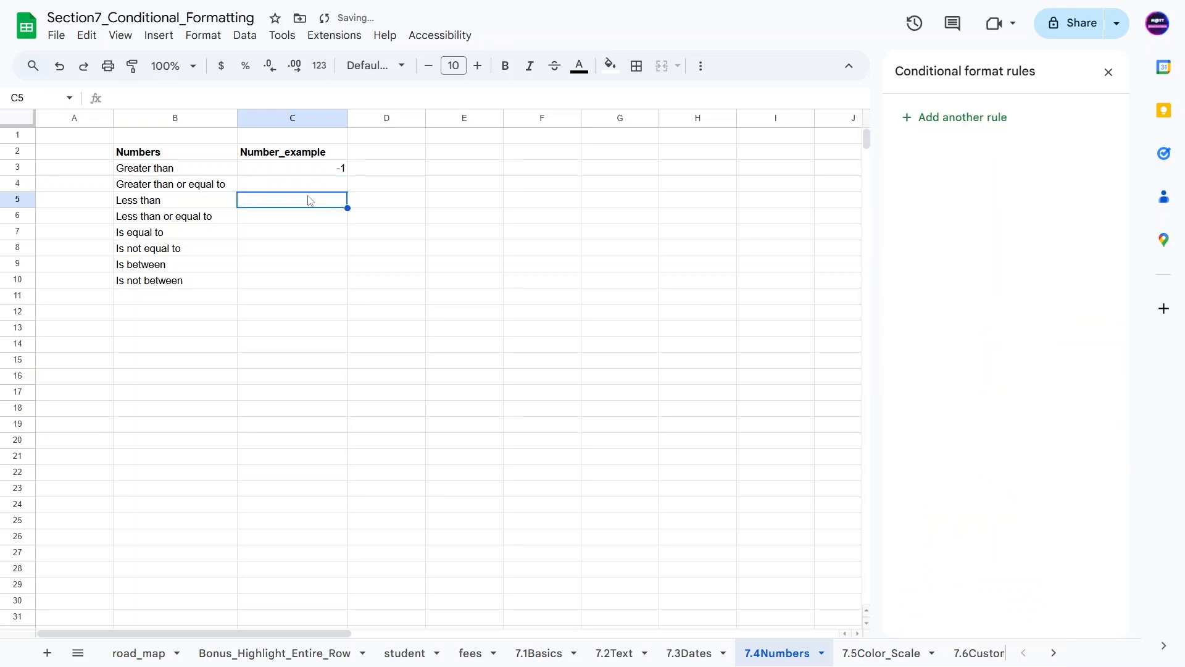
pyautogui.click(307, 187)
pyautogui.write('1')
pyautogui.press('Return')
pyautogui.click(307, 189)
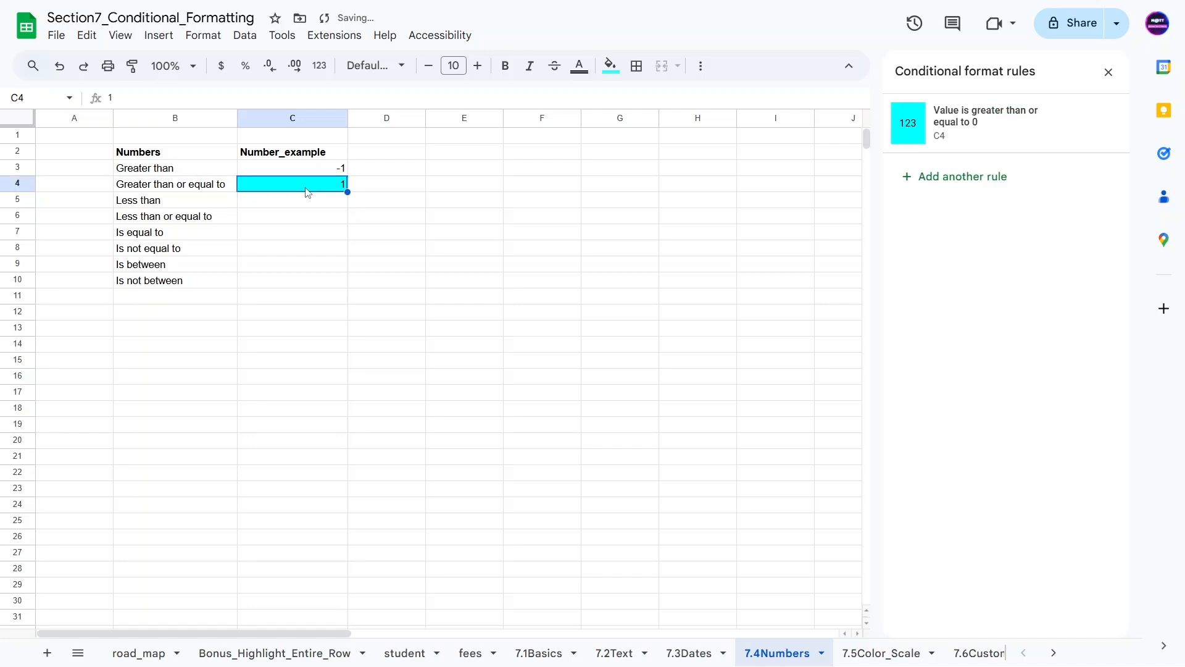
pyautogui.write('0')
pyautogui.press('Return')
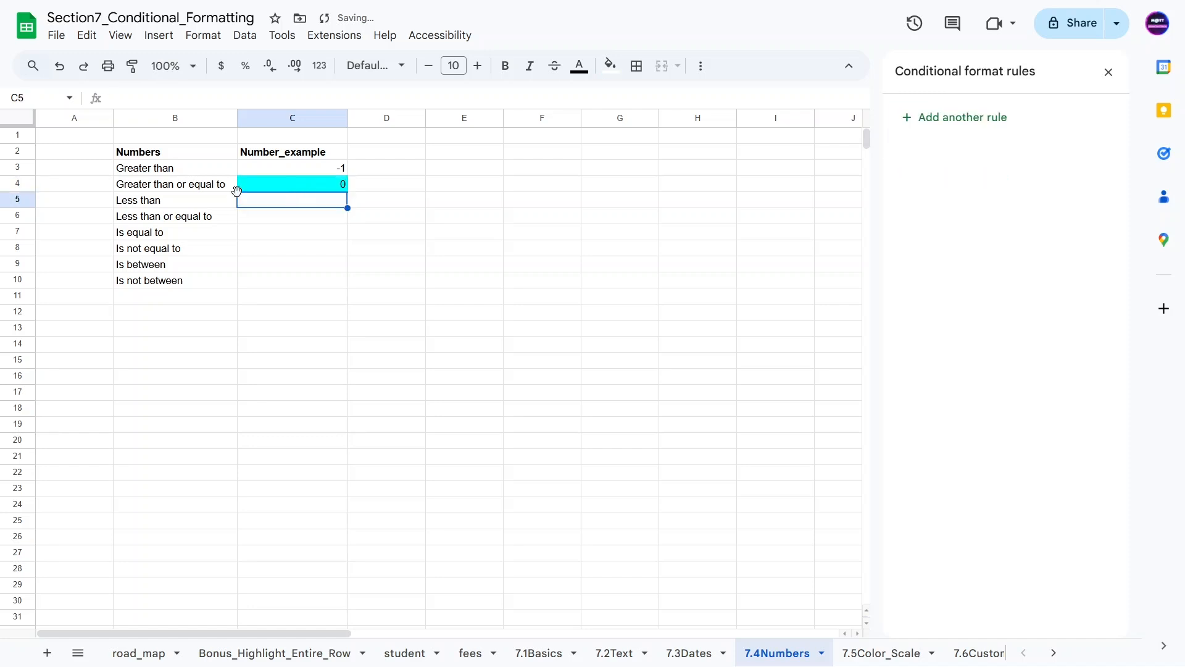
# Set up a conditional format rule for C5 that fills values less than 0 with light yellow
pyautogui.click(969, 117)
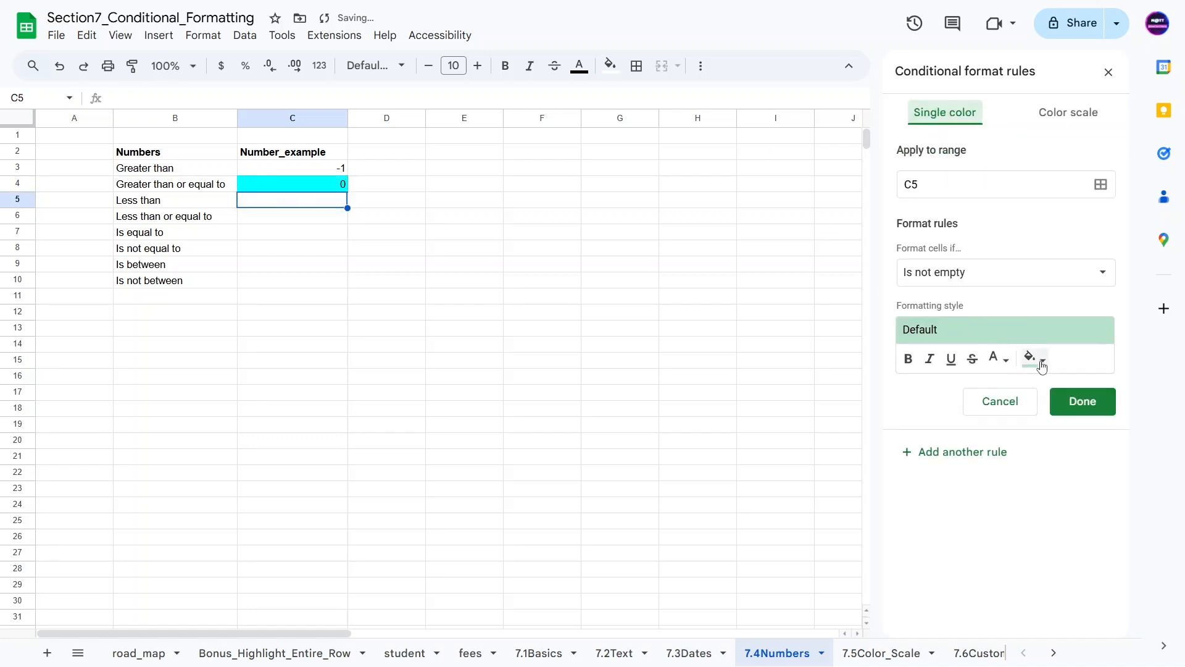
pyautogui.click(968, 275)
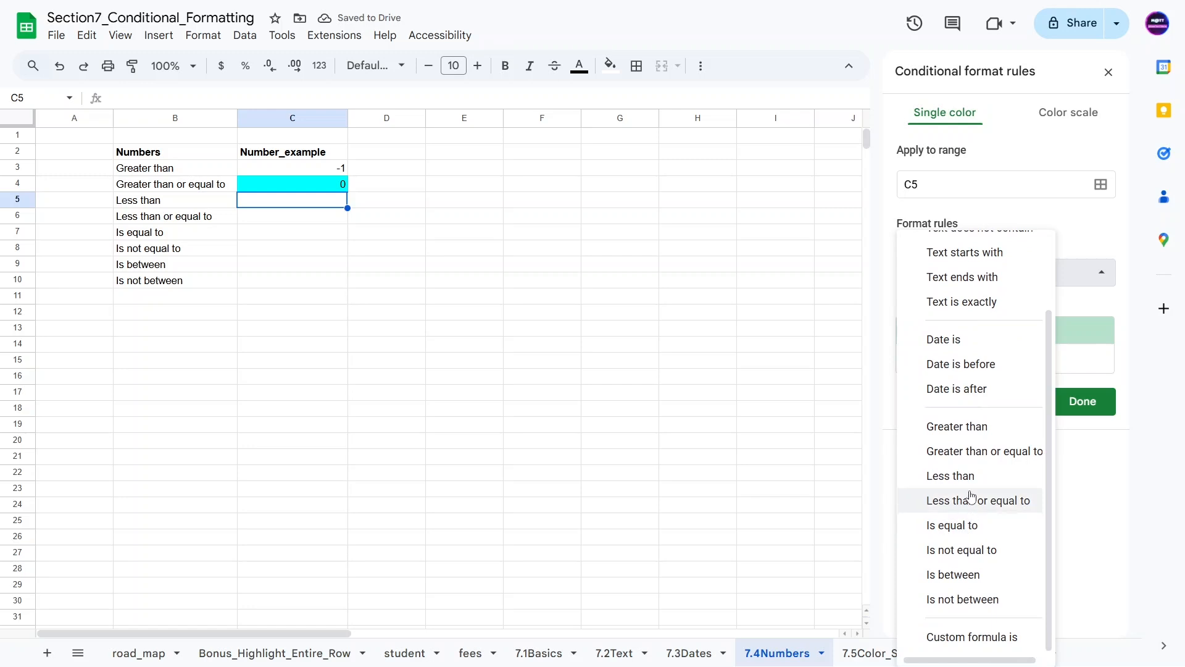
pyautogui.click(961, 476)
pyautogui.click(951, 307)
pyautogui.write('0')
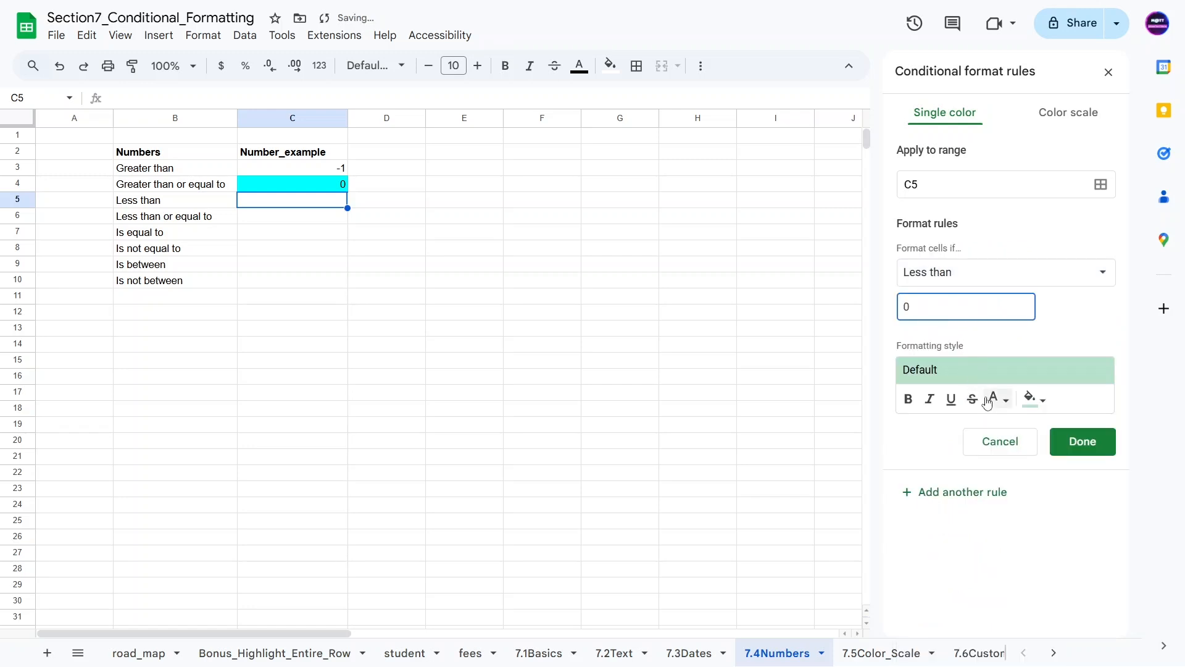
pyautogui.click(1034, 400)
pyautogui.click(930, 248)
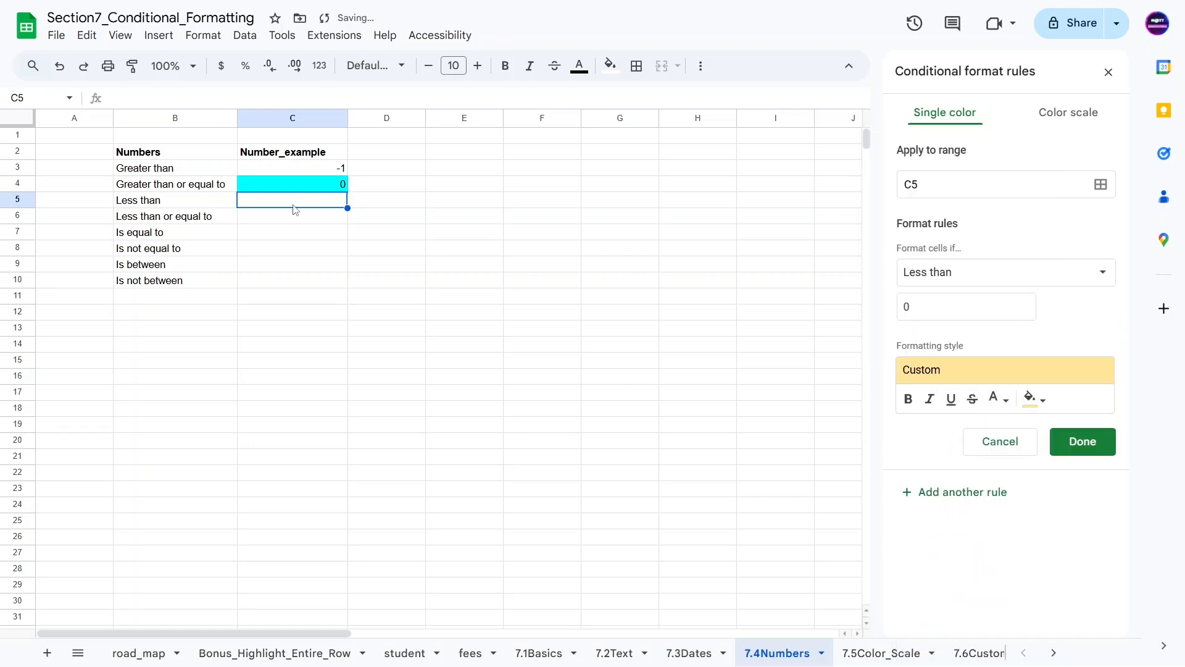
# Test the less-than rule in C5 by entering 0, -1, 1 and finally -1
pyautogui.write('0')
pyautogui.press('Return')
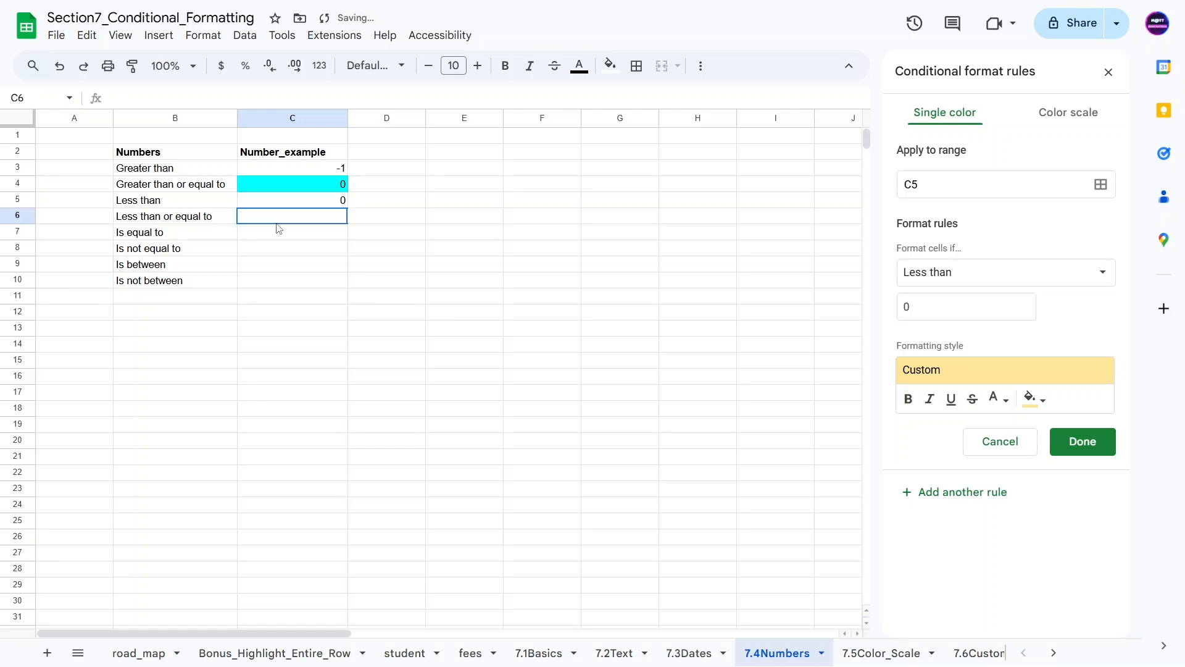
pyautogui.click(263, 206)
pyautogui.write('-1')
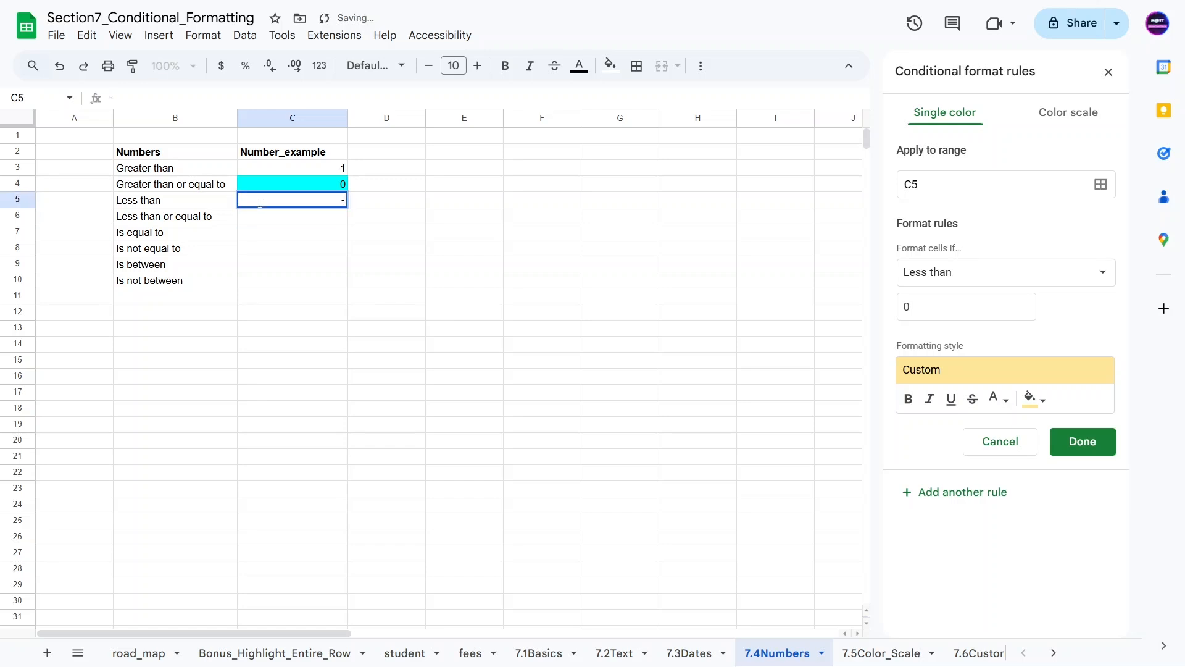
pyautogui.press('Return')
pyautogui.click(260, 207)
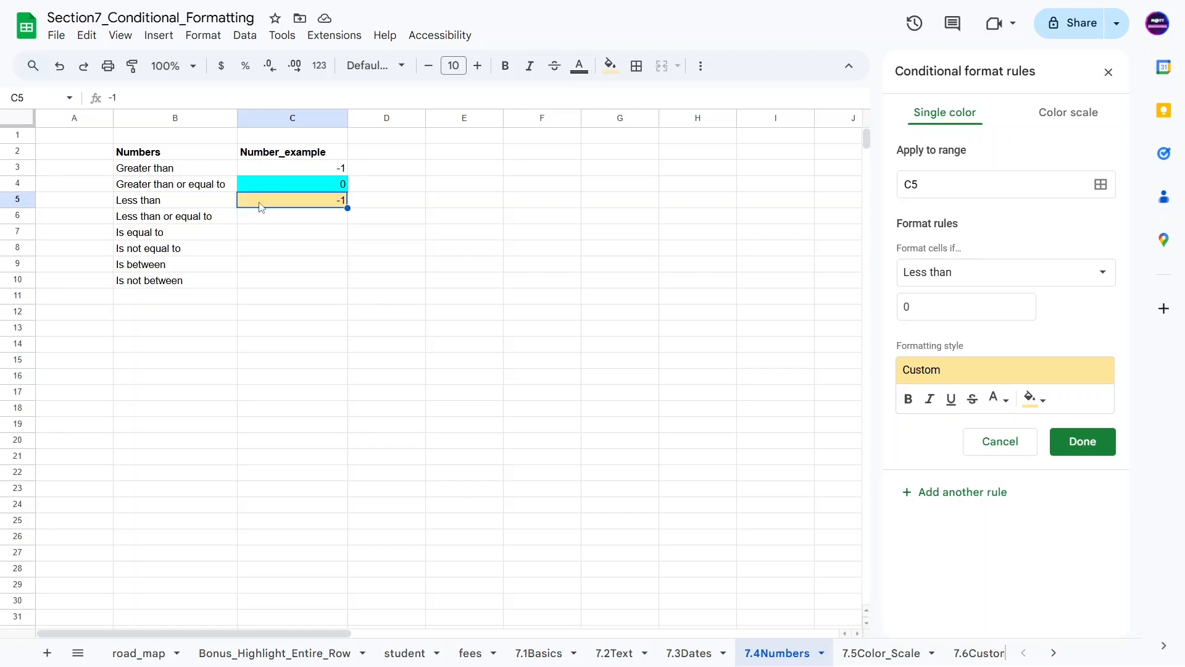
pyautogui.write('1')
pyautogui.press('Return')
pyautogui.click(262, 202)
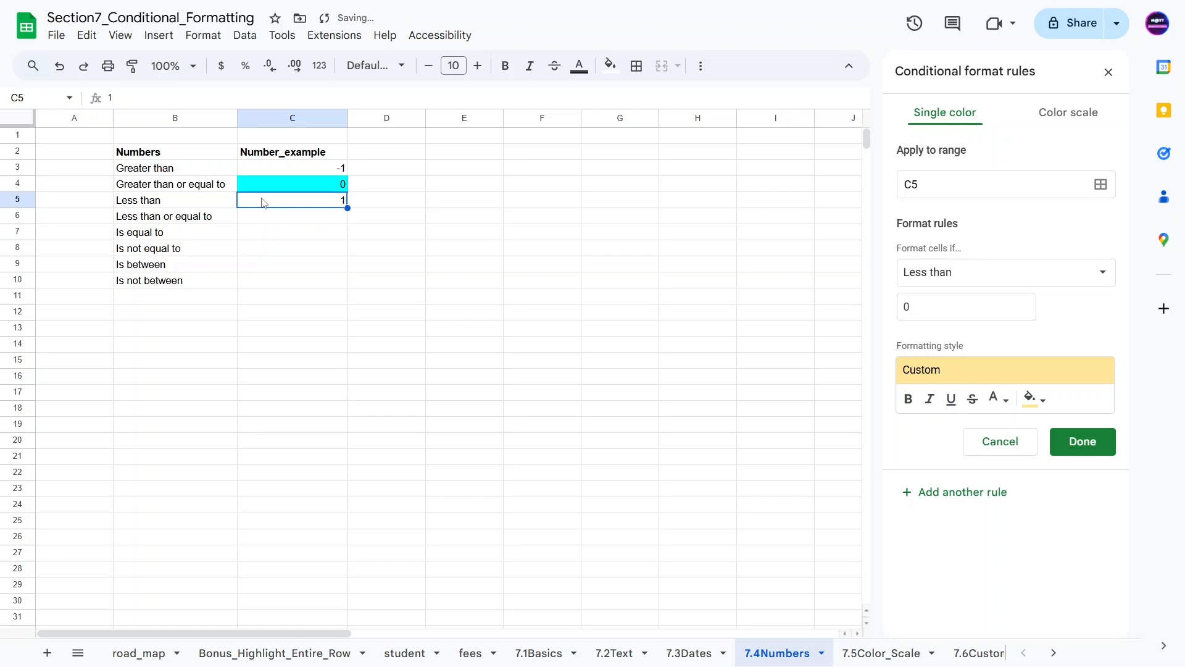
pyautogui.write('-1')
pyautogui.press('Return')
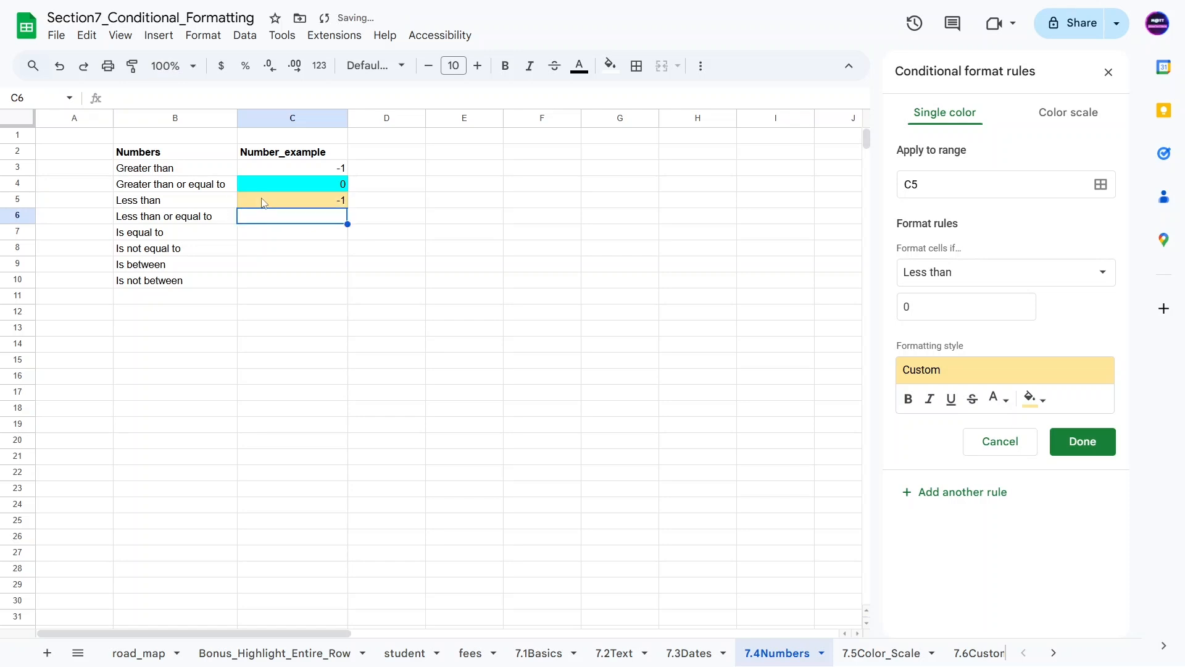
# Add a conditional format rule to C6 that fills values less than or equal to 0 with light orange
pyautogui.click(962, 496)
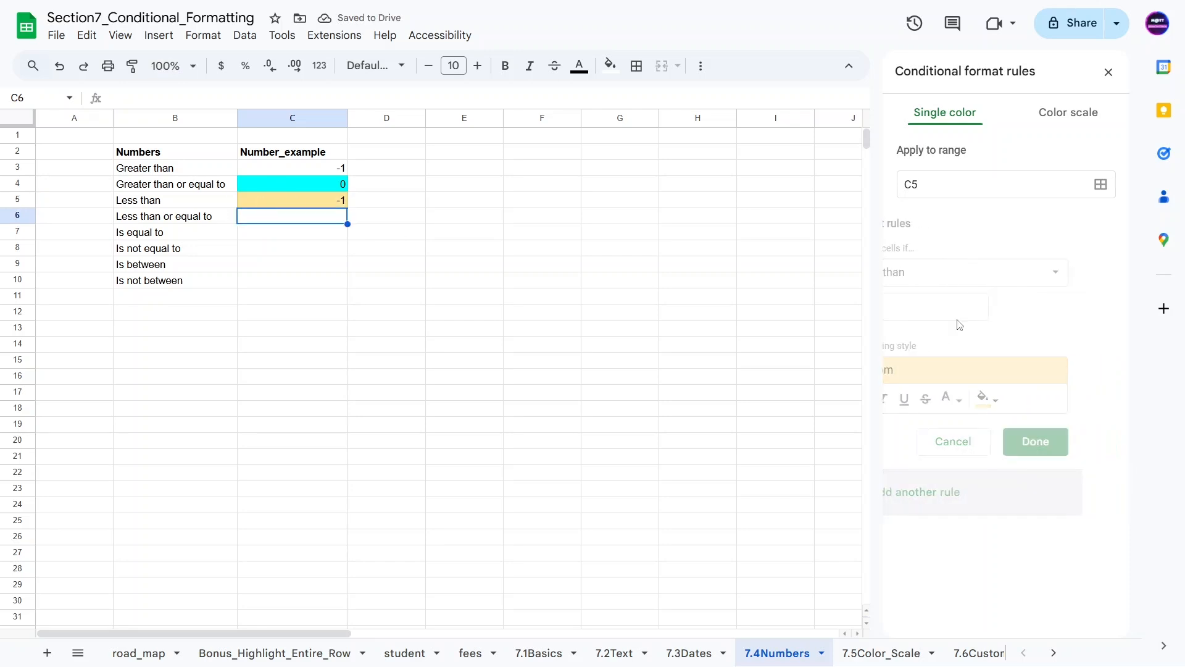
pyautogui.click(921, 185)
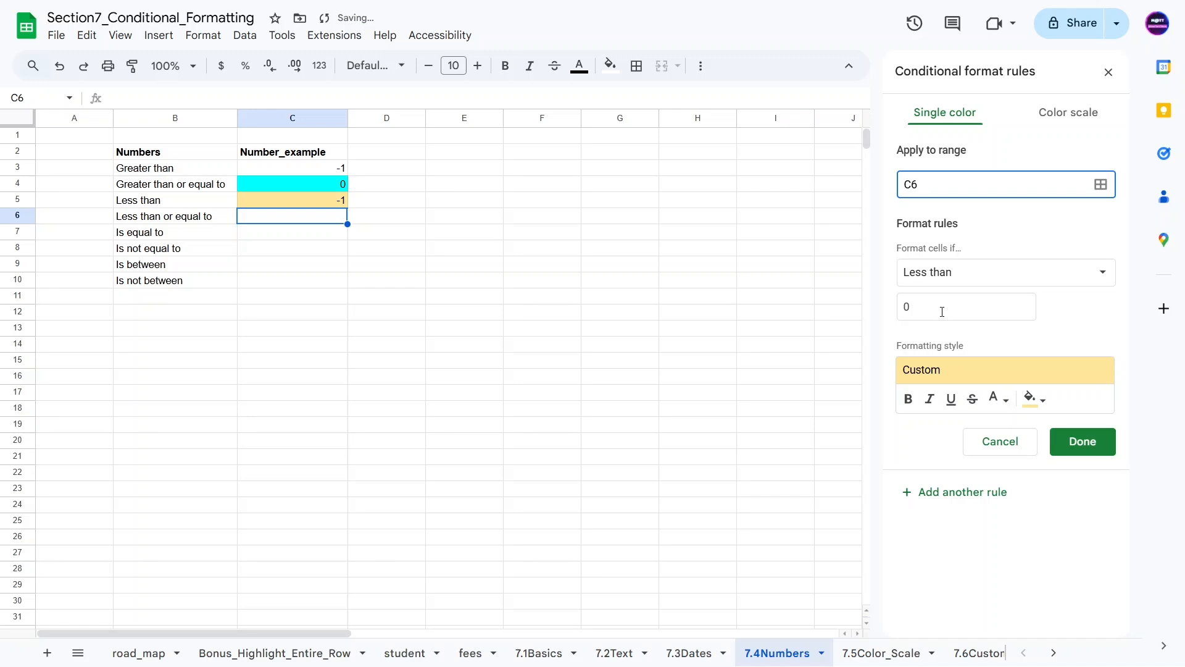
pyautogui.click(944, 275)
pyautogui.click(954, 363)
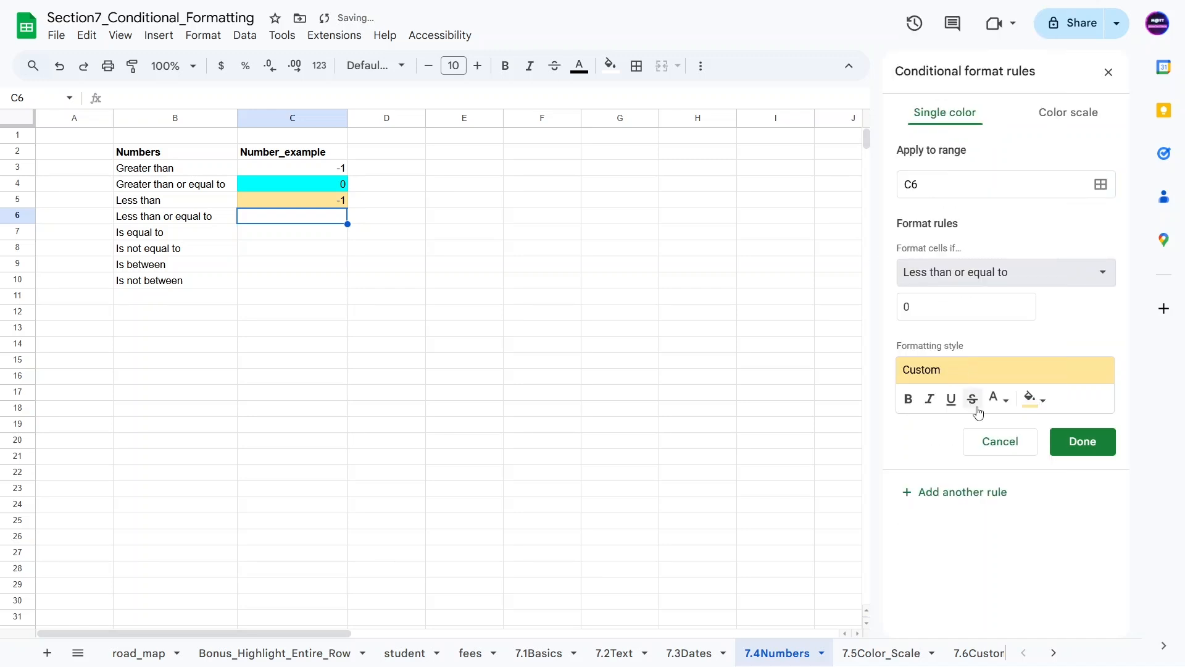
pyautogui.click(1030, 399)
pyautogui.click(914, 230)
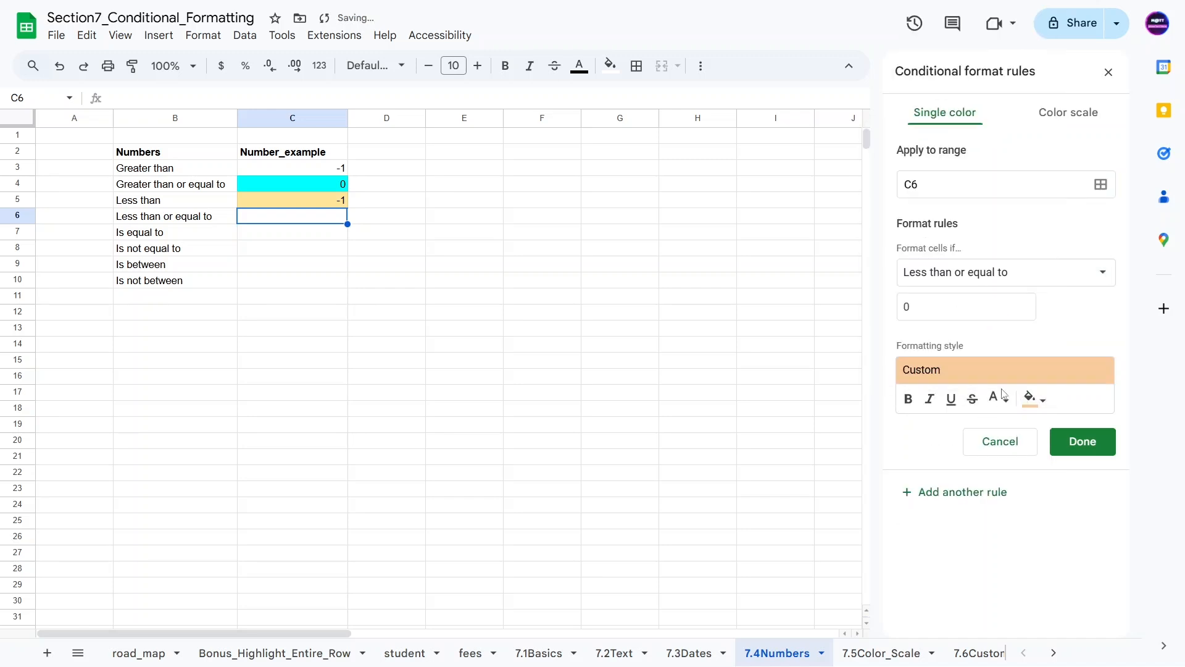
pyautogui.click(1082, 440)
# Test the less-than-or-equal-to rule in C6 with a negative number and then 0
pyautogui.click(304, 218)
pyautogui.write('-')
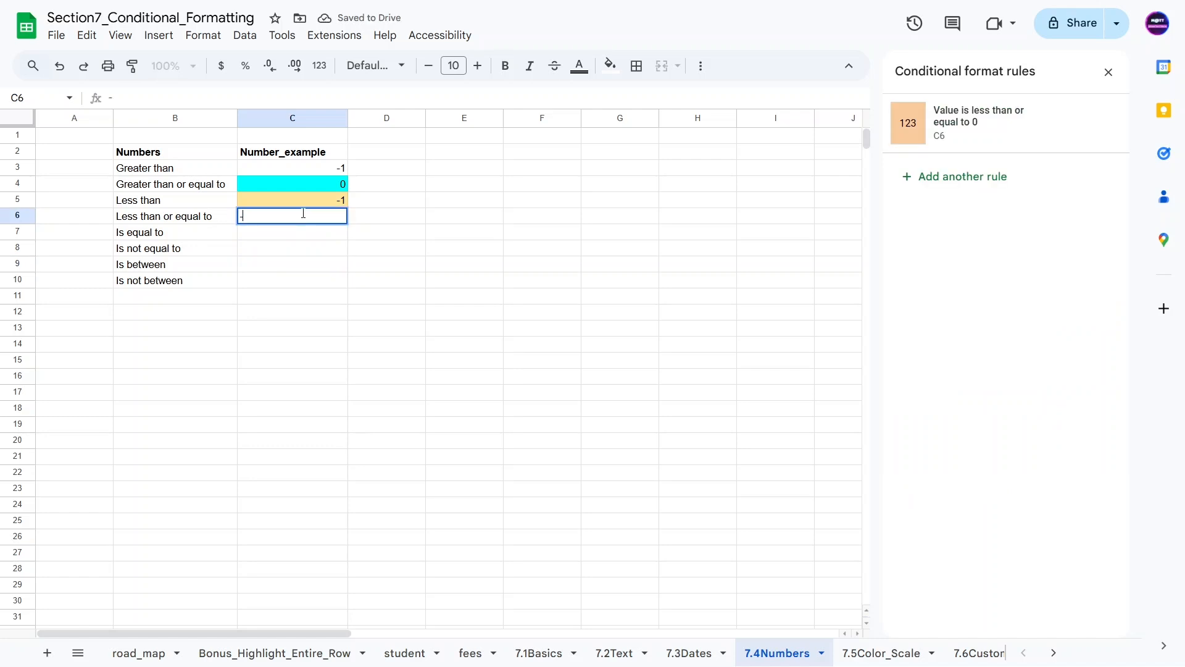
pyautogui.press('Return')
pyautogui.click(284, 213)
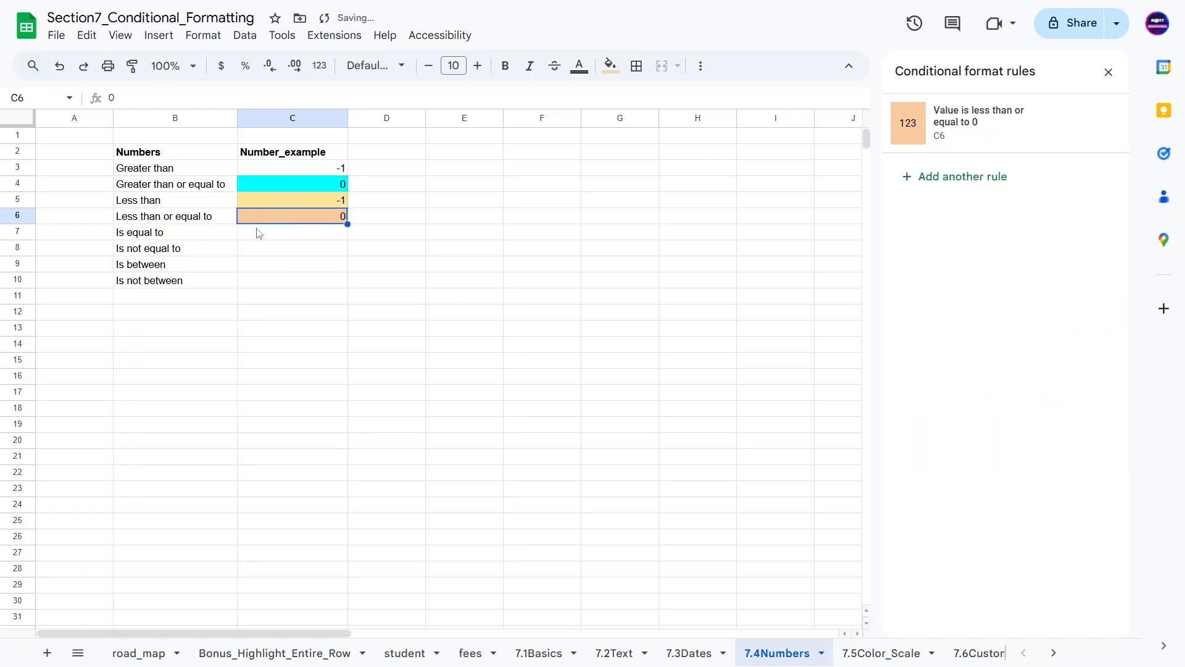
# Add a conditional format rule to C7 that highlights values equal to 0 with the default green style
pyautogui.click(259, 233)
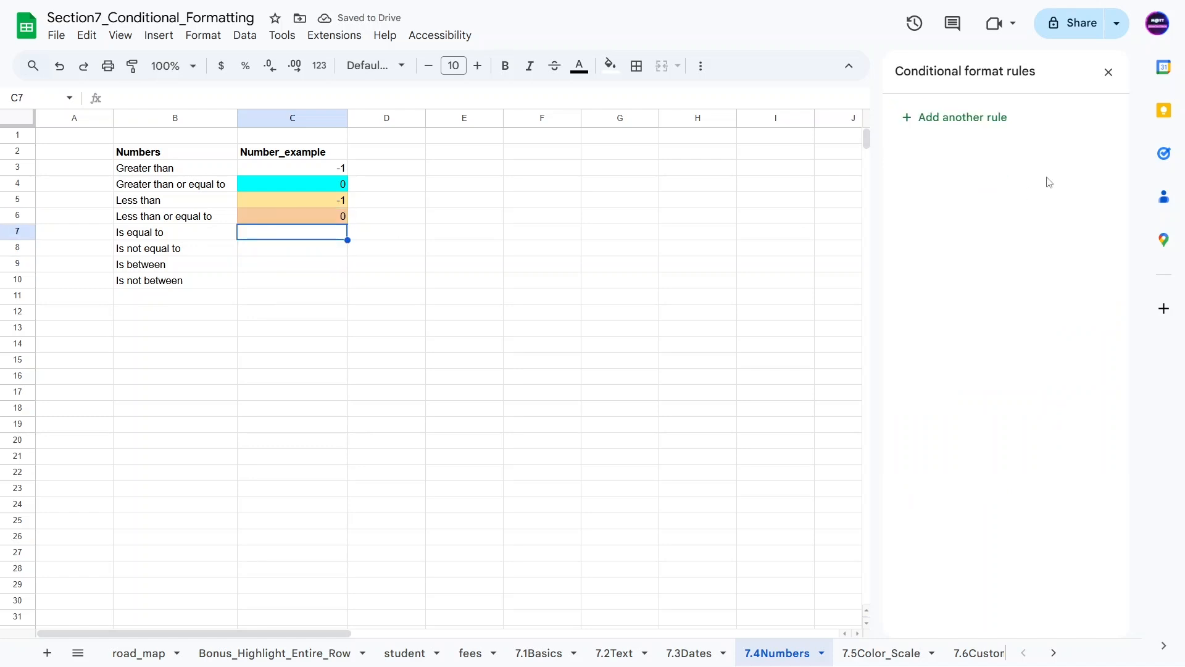
pyautogui.click(954, 119)
pyautogui.click(943, 274)
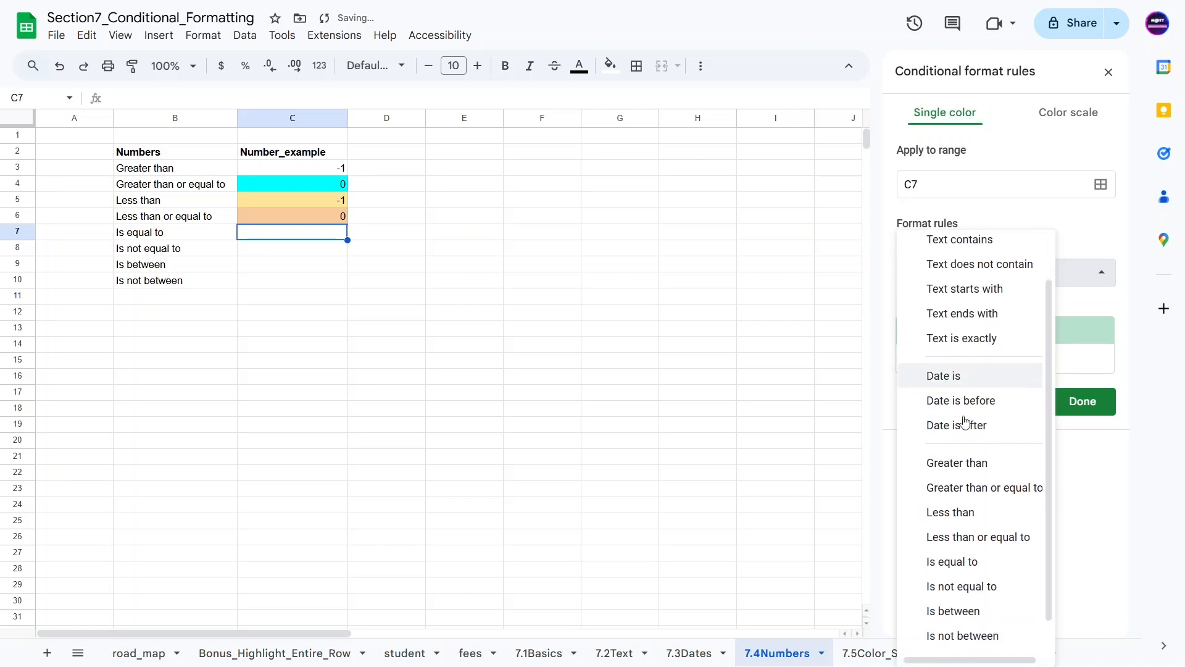
pyautogui.scroll(-1, 966, 469)
pyautogui.click(933, 524)
pyautogui.click(931, 308)
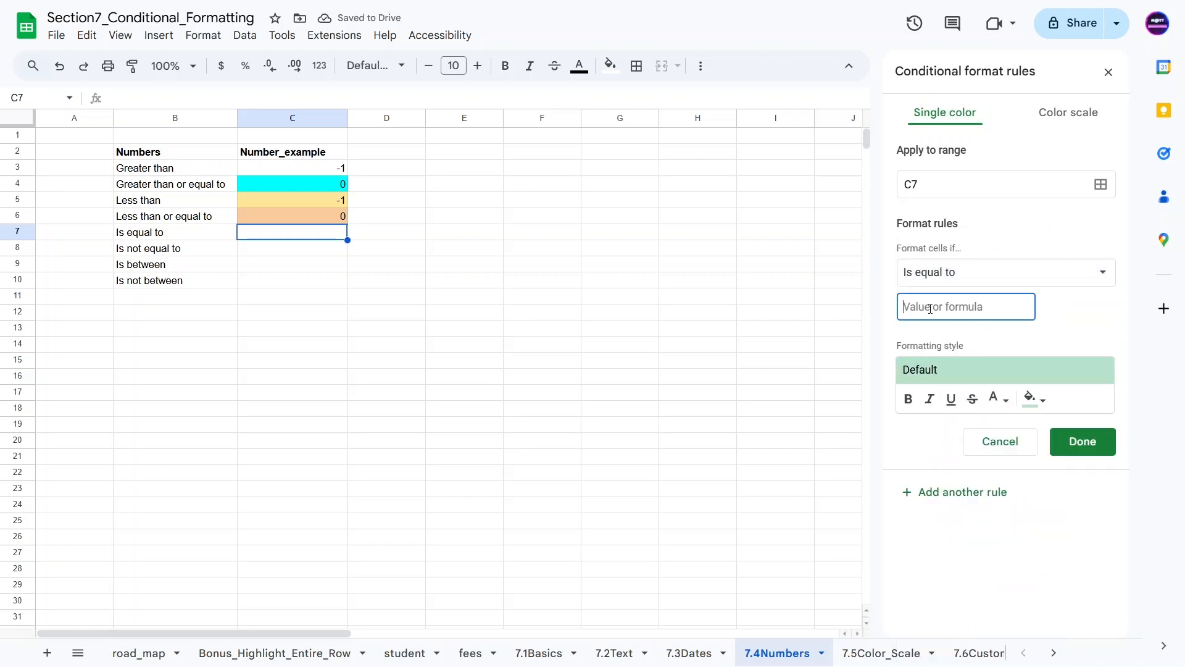
pyautogui.write('0')
pyautogui.click(1103, 454)
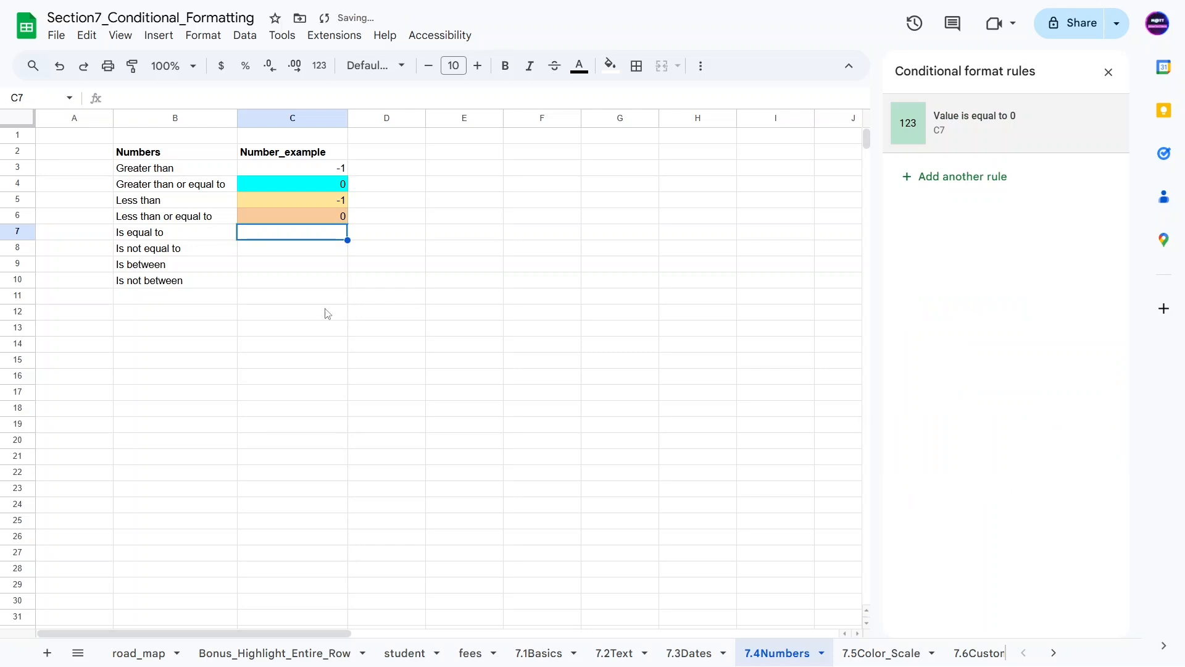
# Test the is-equal-to rule in C7 by entering 0, 1, -1 and finally 0
pyautogui.moveTo(325, 309); pyautogui.dragTo(313, 295)
pyautogui.click(272, 236)
pyautogui.write('0')
pyautogui.click(290, 262)
pyautogui.click(310, 237)
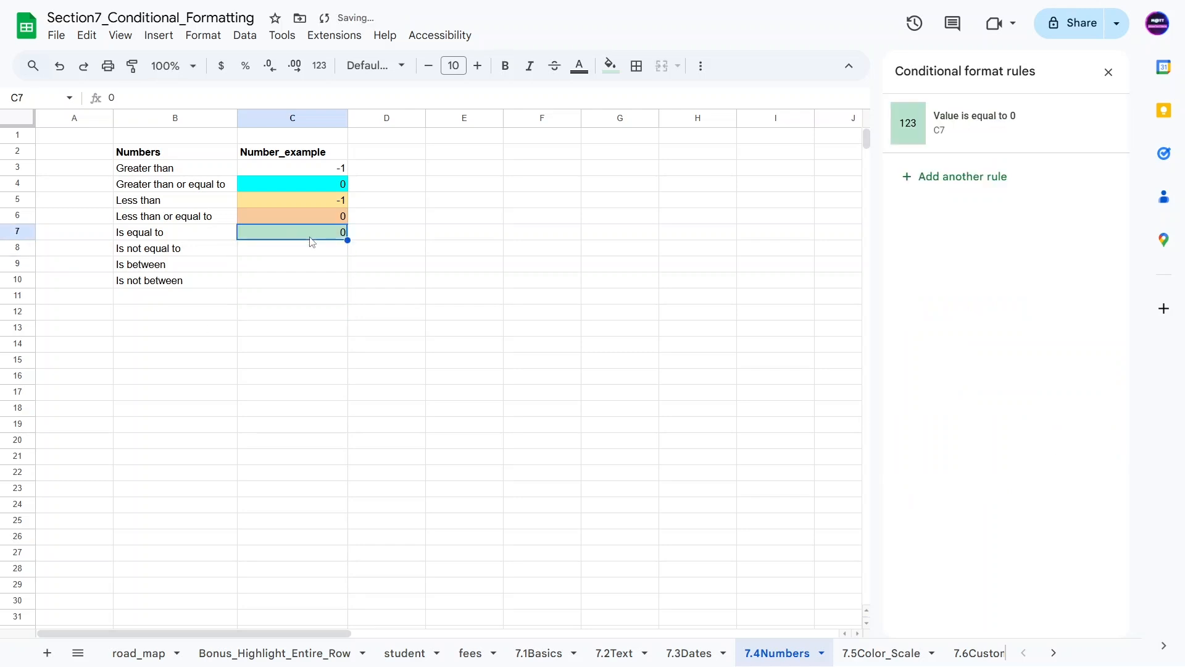
pyautogui.write('1')
pyautogui.press('Return')
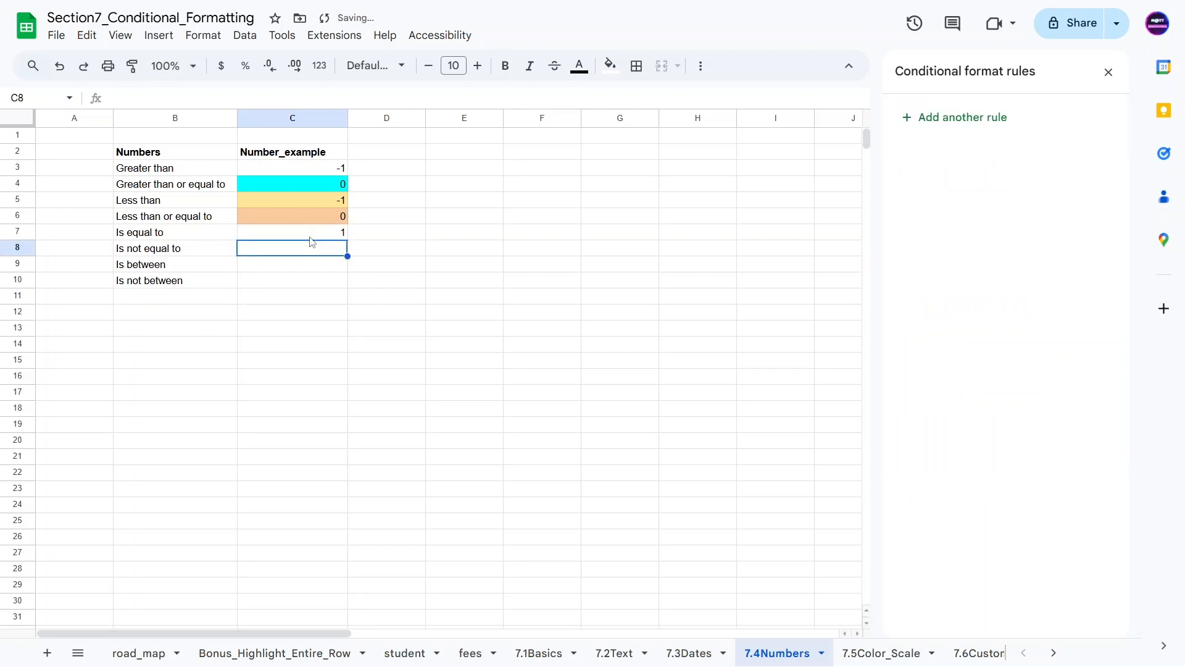
pyautogui.click(310, 233)
pyautogui.write('-1')
pyautogui.press('Return')
pyautogui.click(298, 297)
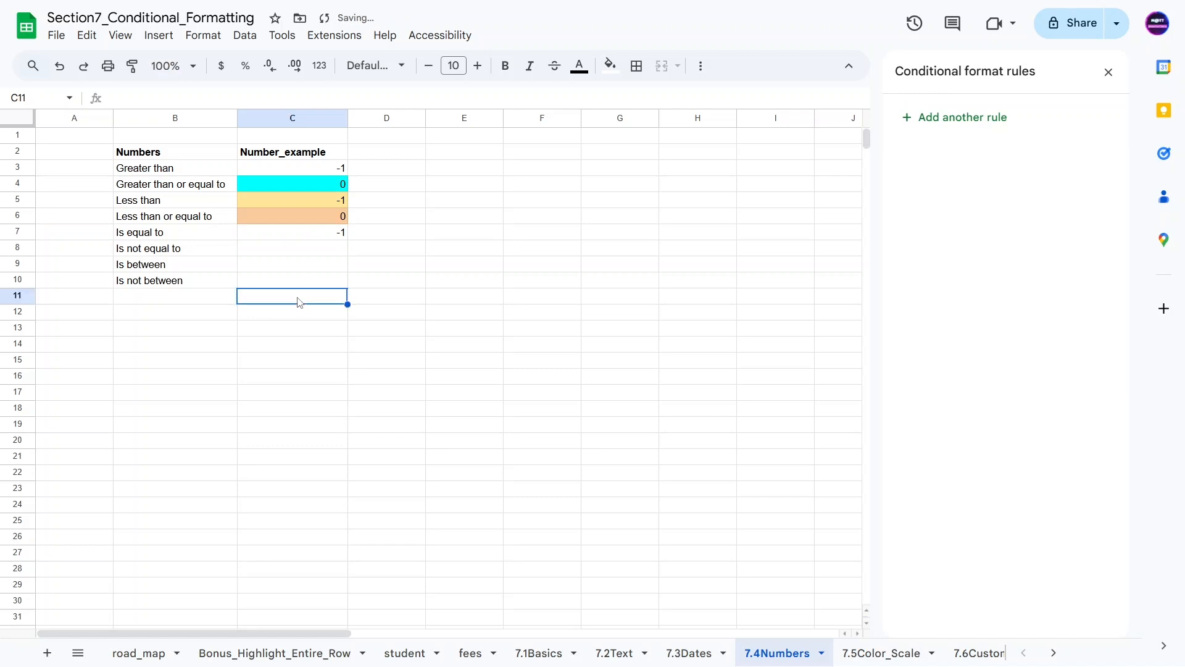
pyautogui.click(293, 233)
pyautogui.write('0')
pyautogui.press('Return')
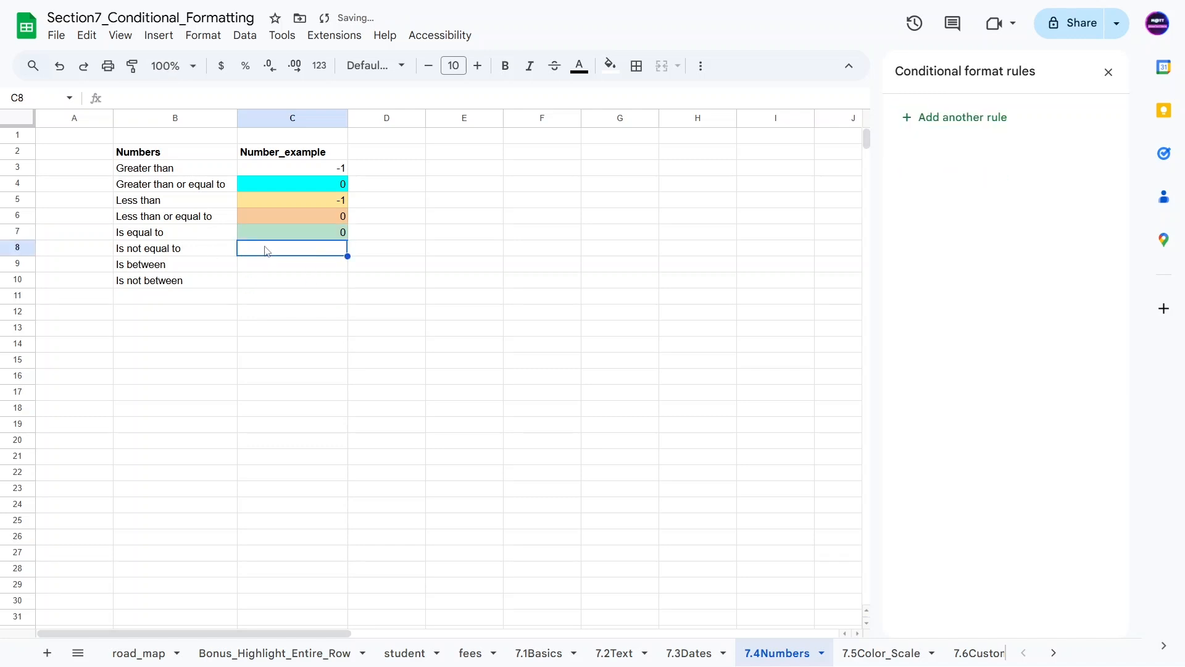
# Add a conditional format rule to C8 that fills values not equal to 0 with light magenta
pyautogui.click(960, 125)
pyautogui.click(941, 276)
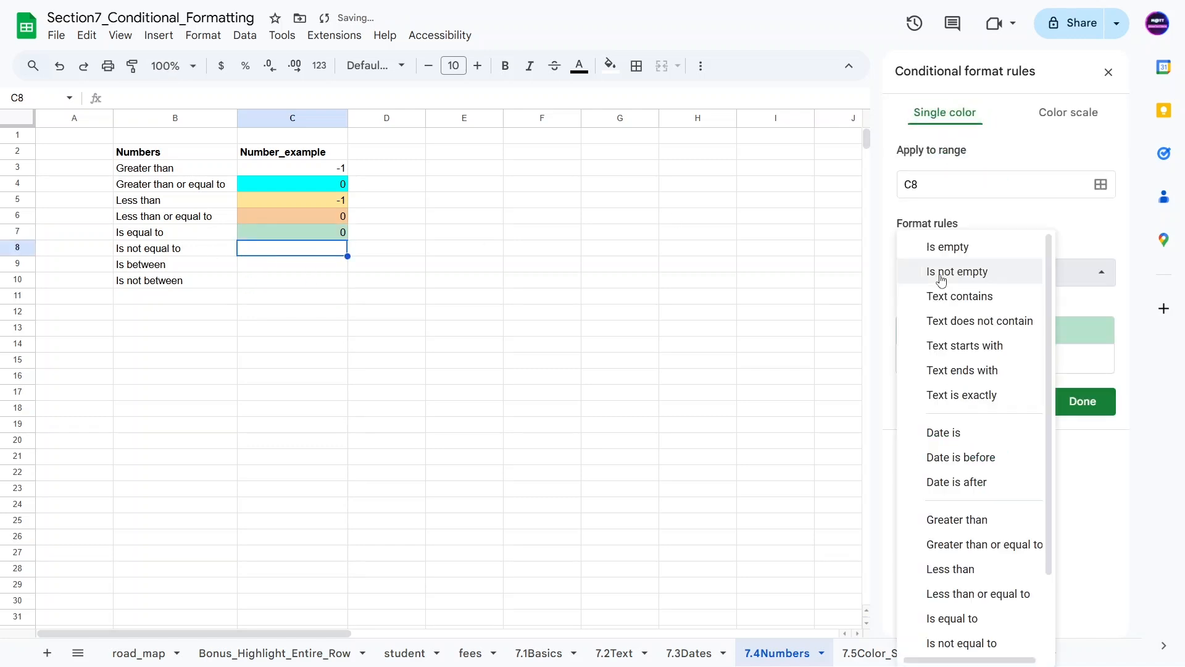
pyautogui.scroll(-2, 994, 519)
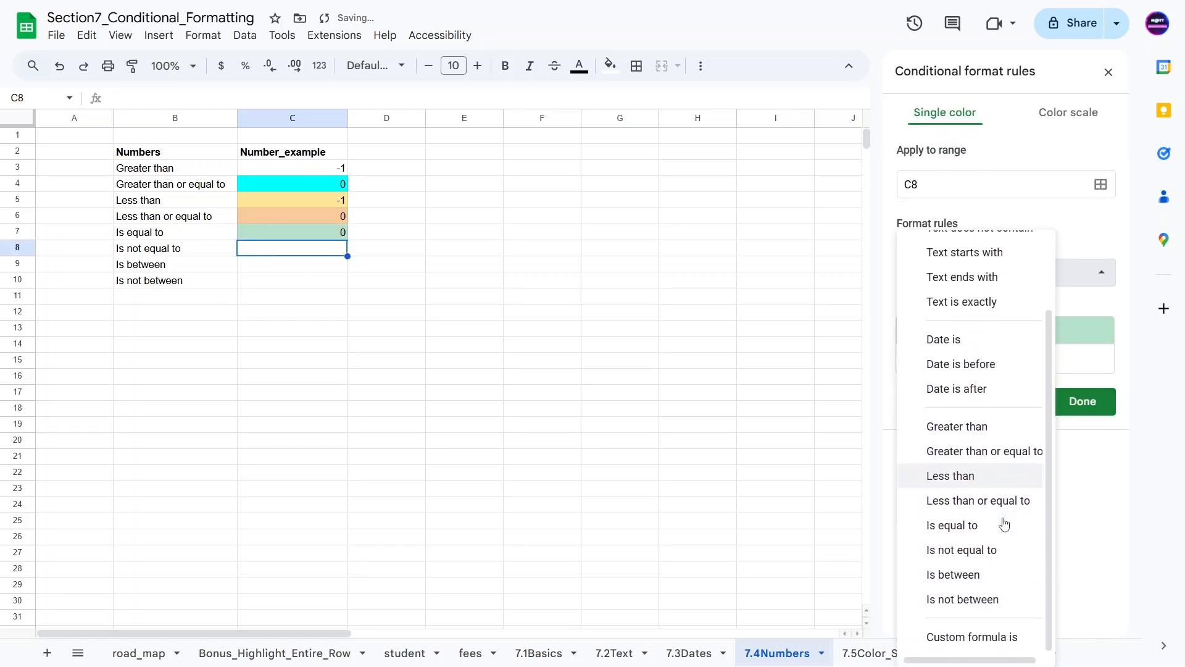
pyautogui.click(990, 555)
pyautogui.click(932, 313)
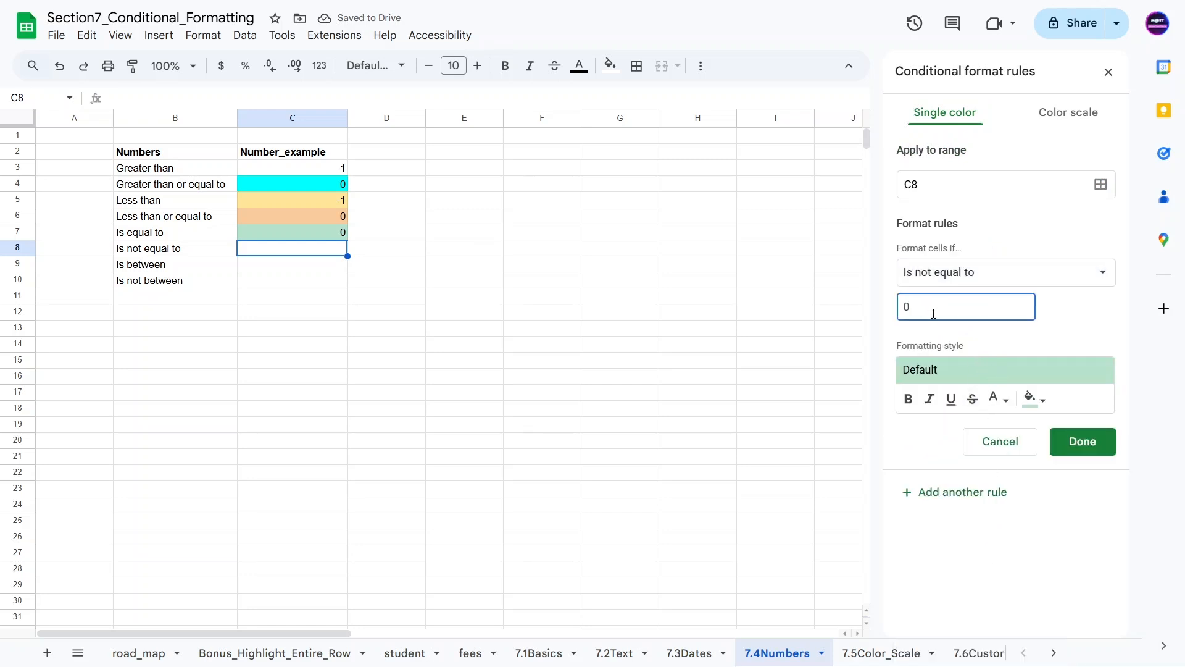
pyautogui.click(1030, 398)
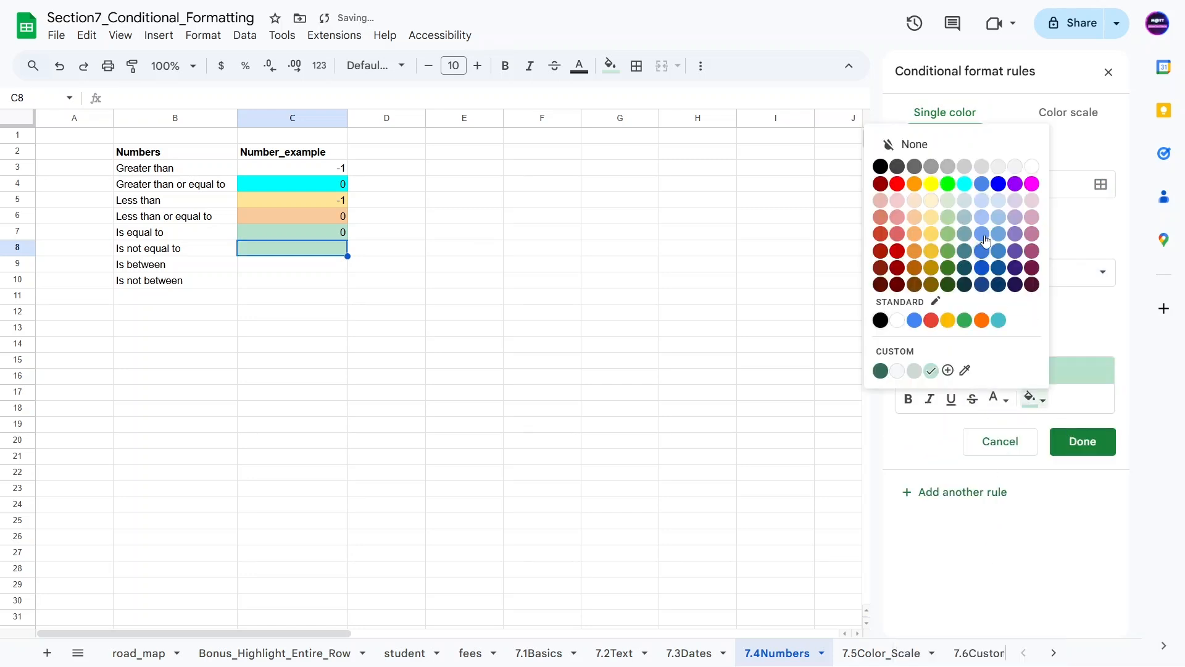
pyautogui.click(1032, 218)
pyautogui.click(1083, 441)
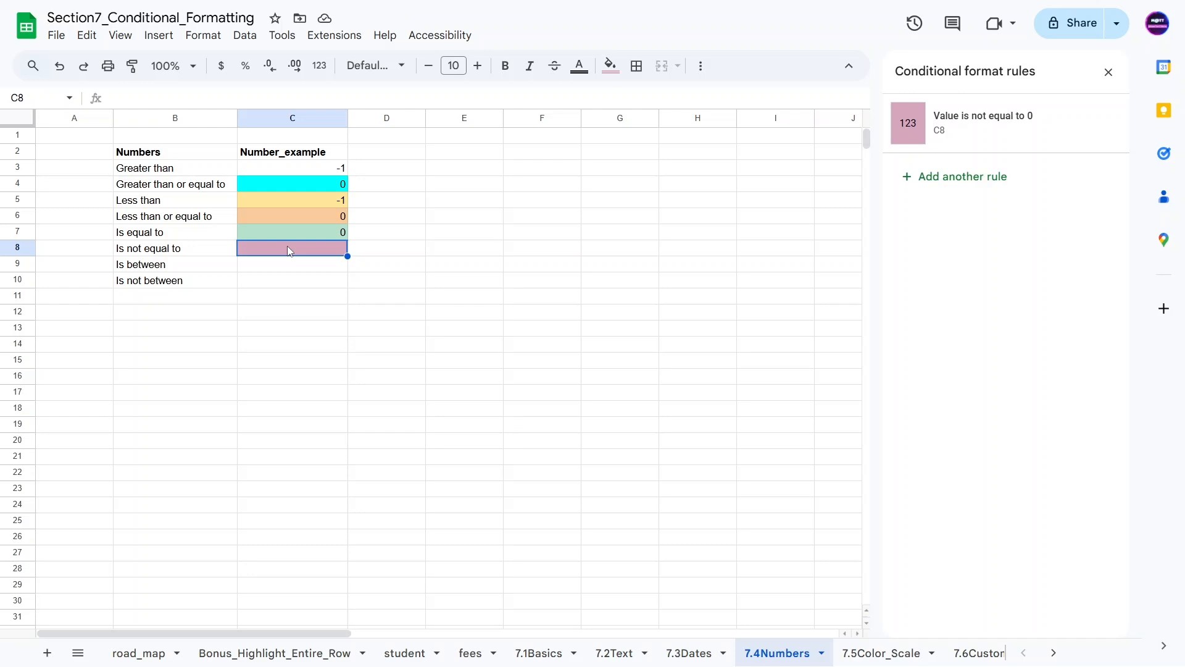
# Test the is-not-equal-to rule in C8 by entering 1, -2 and the text kkjl
pyautogui.write('1')
pyautogui.press('Return')
pyautogui.click(287, 246)
pyautogui.write('-2')
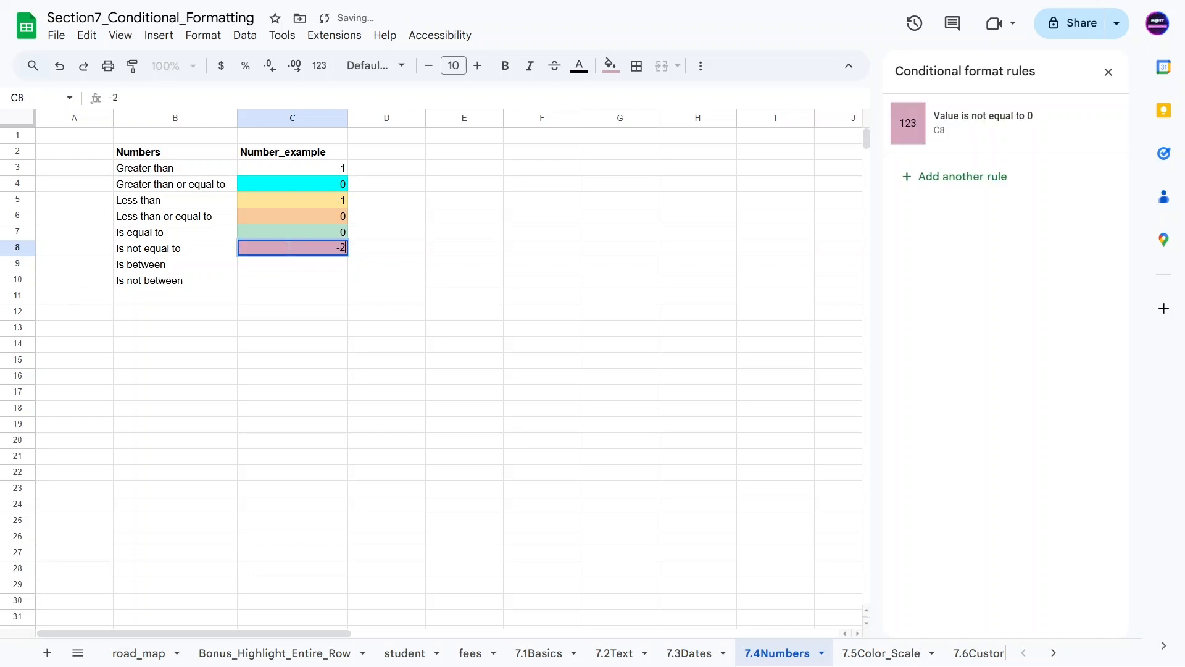
pyautogui.press('Return')
pyautogui.click(287, 246)
pyautogui.write('kkjl')
pyautogui.press('Return')
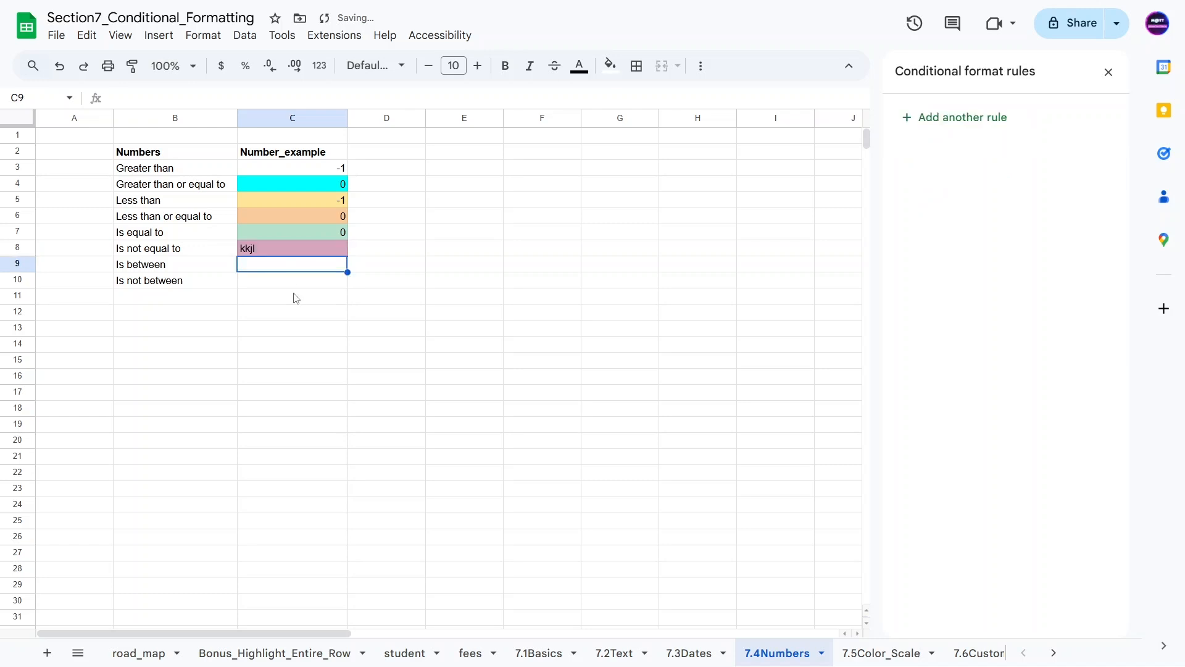
# Try the text jkl; in C7, C6 and C5 to test how their number rules treat text
pyautogui.click(304, 235)
pyautogui.write('jkl;')
pyautogui.press('Up')
pyautogui.write('jkl;')
pyautogui.press('Up')
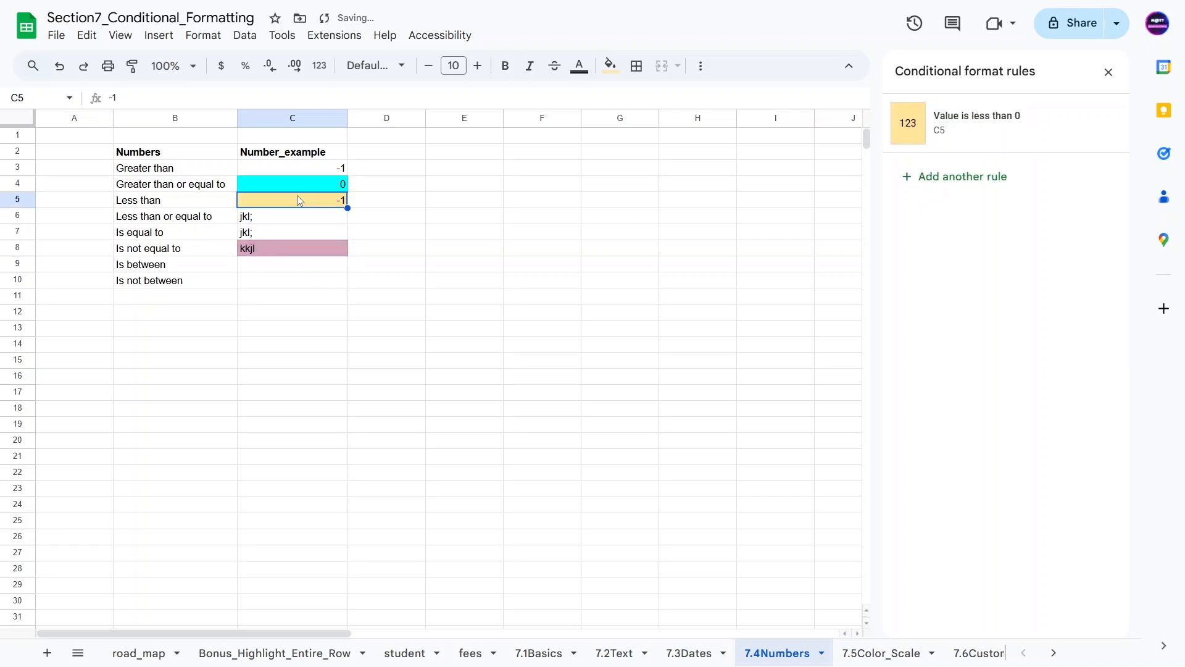
pyautogui.write('jkl;')
pyautogui.press('Up')
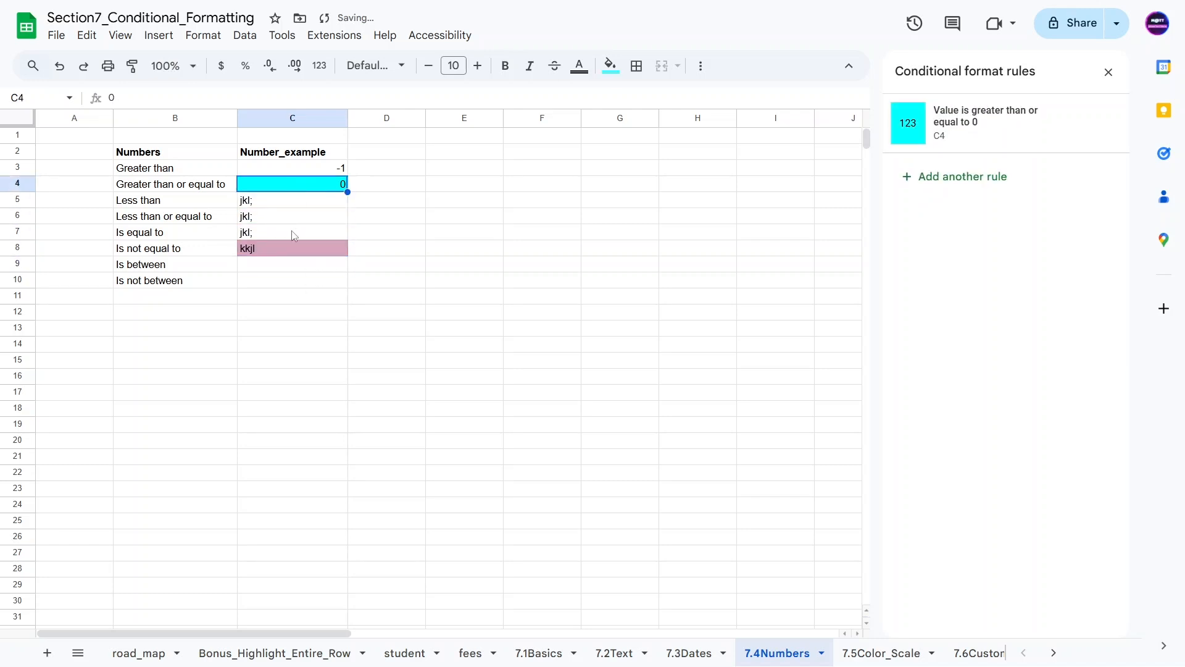
# Undo the text entries in C5 through C8 and the test numbers entered in C8
pyautogui.hotkey('ctrl', 'z')
pyautogui.hotkey('ctrl', 'z')
pyautogui.hotkey('ctrl', 'z')
pyautogui.hotkey('ctrl', 'z')
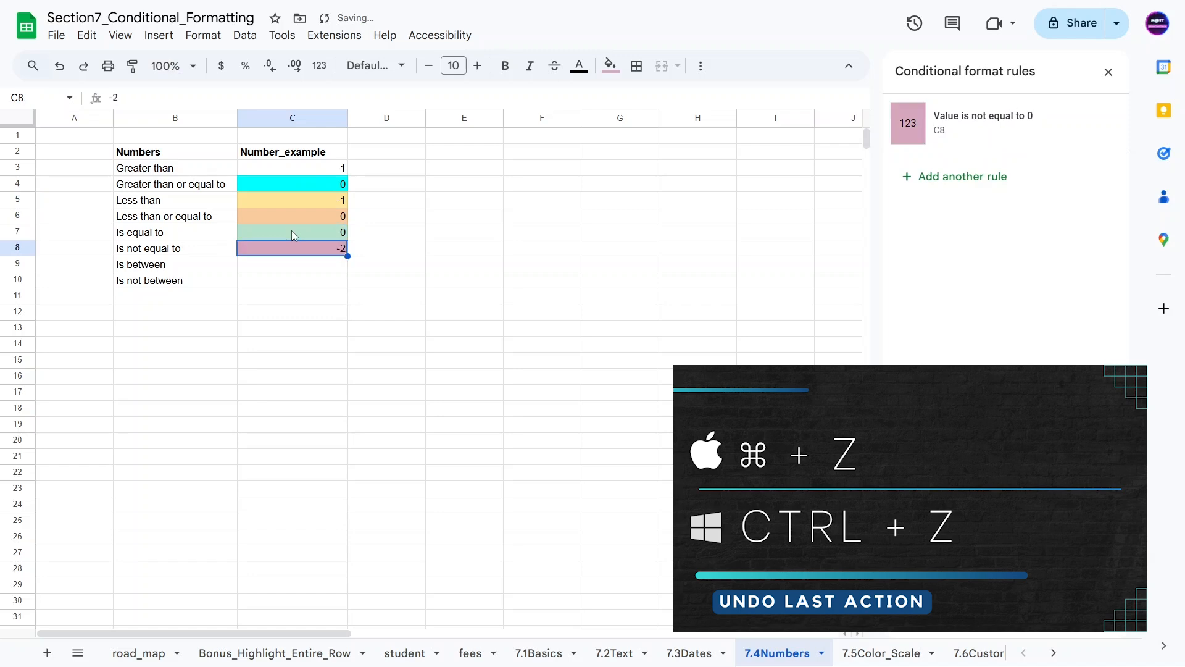
pyautogui.hotkey('ctrl', 'z')
# Add a conditional format rule to C9 that fills values between 0 and 11 with light purple
pyautogui.click(304, 268)
pyautogui.click(964, 122)
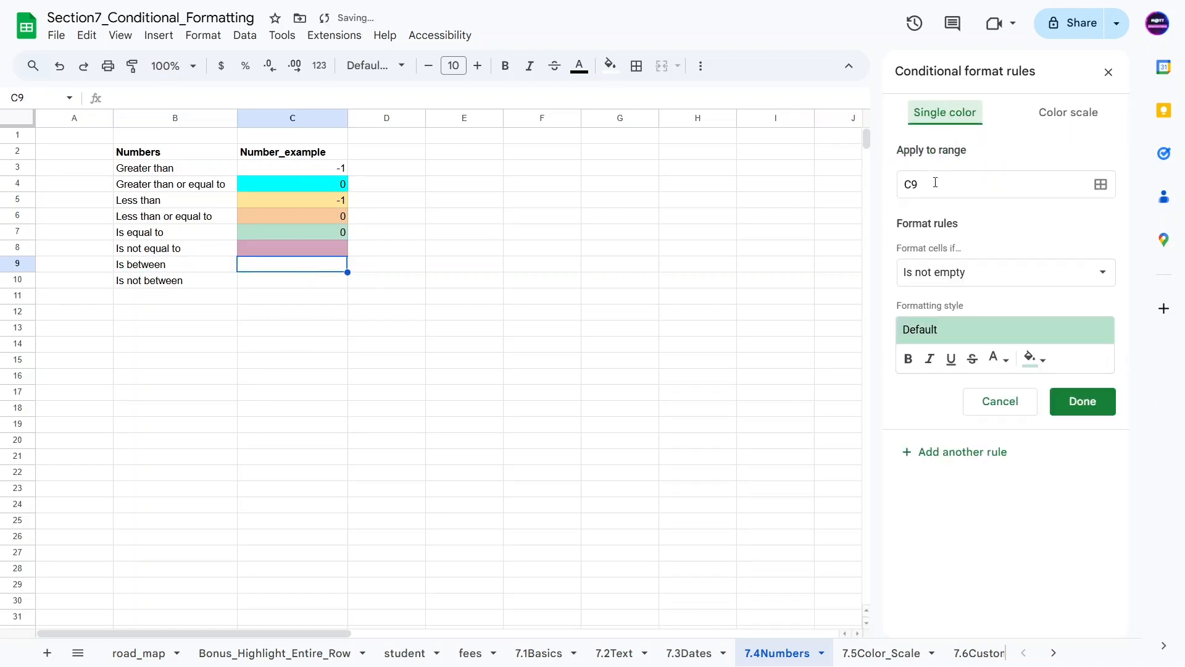
pyautogui.click(937, 279)
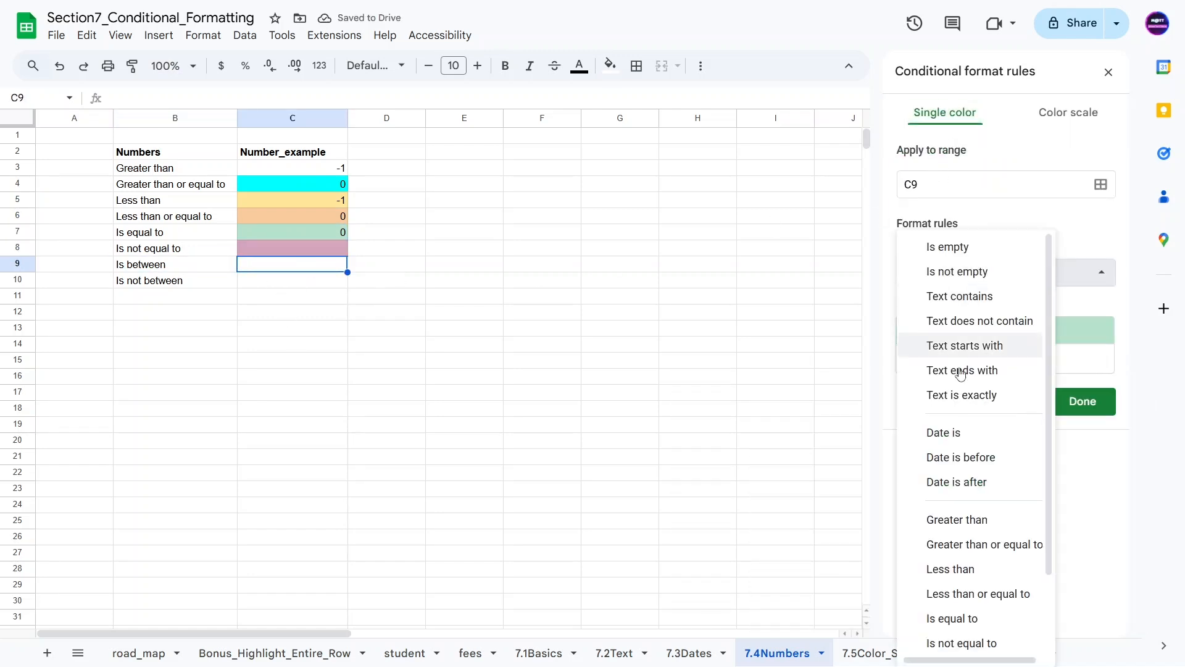
pyautogui.scroll(-3, 951, 395)
pyautogui.click(935, 573)
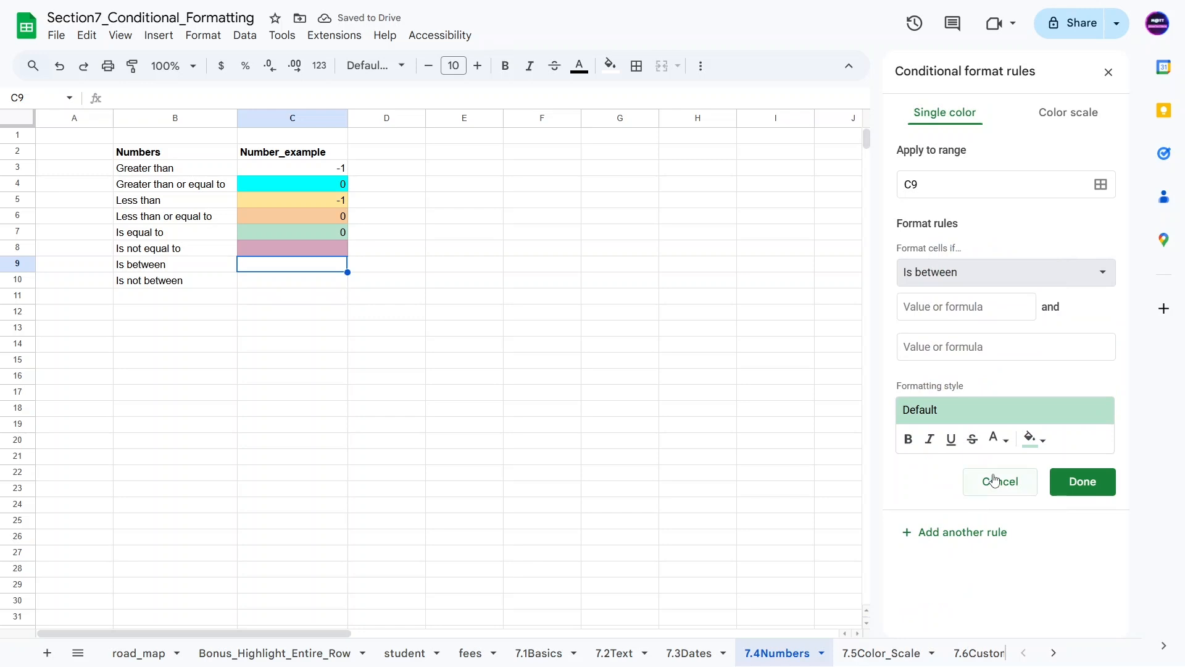
pyautogui.click(931, 306)
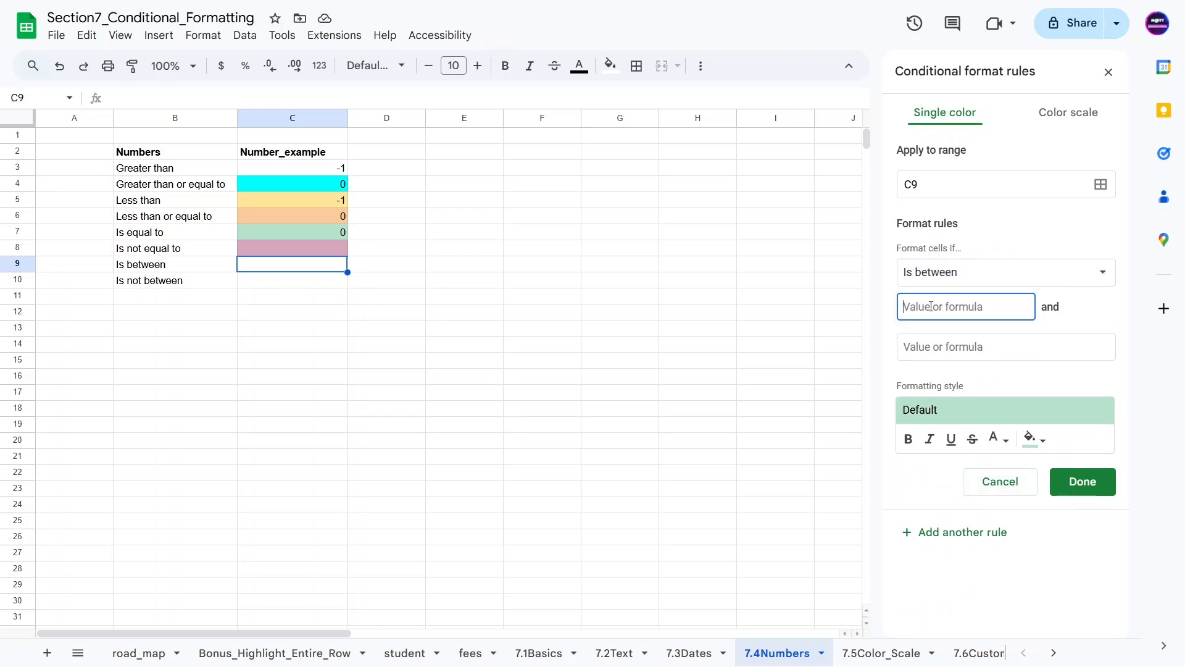
pyautogui.write('0')
pyautogui.click(923, 352)
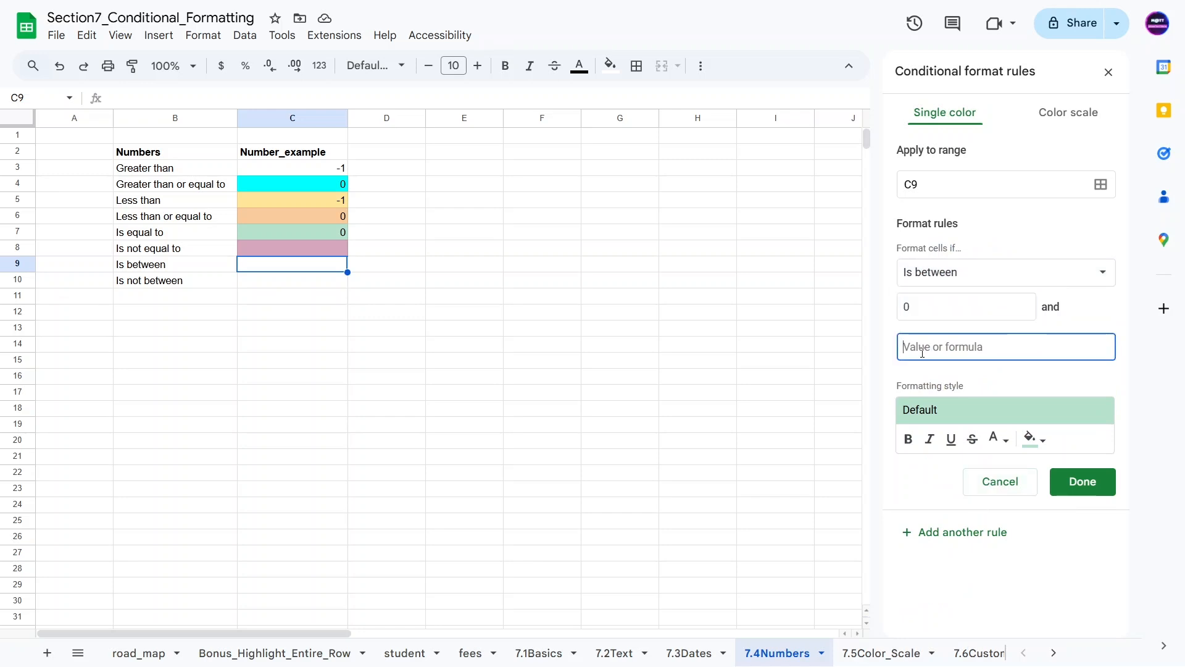
pyautogui.write('10')
pyautogui.click(1034, 439)
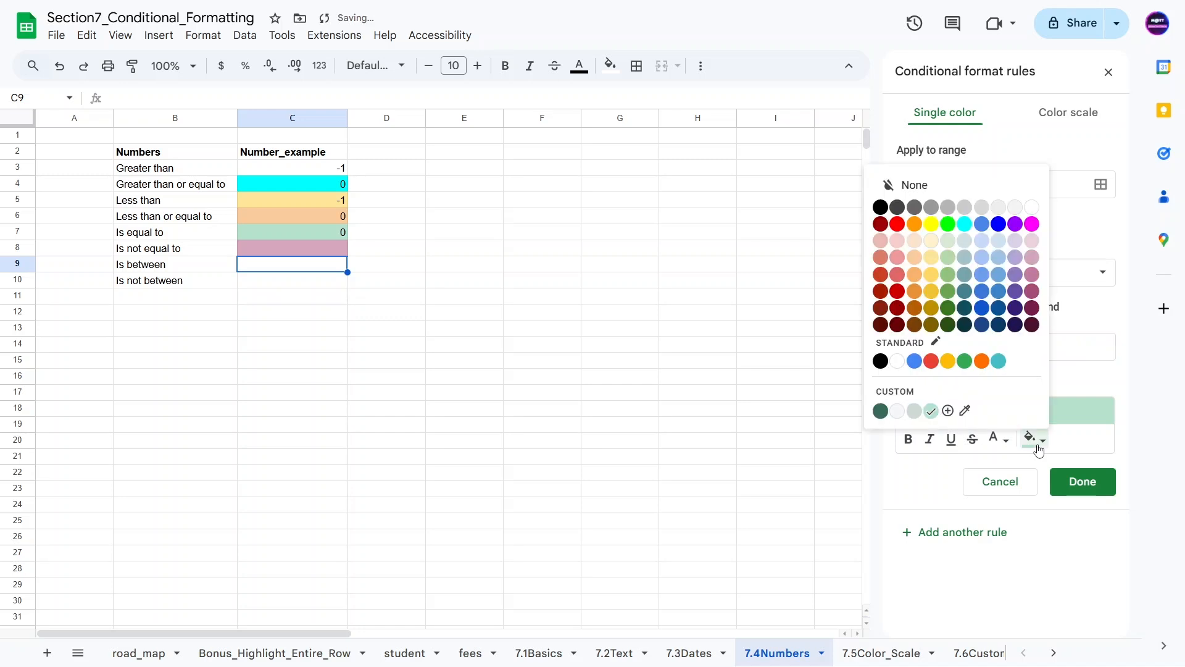
pyautogui.click(1016, 274)
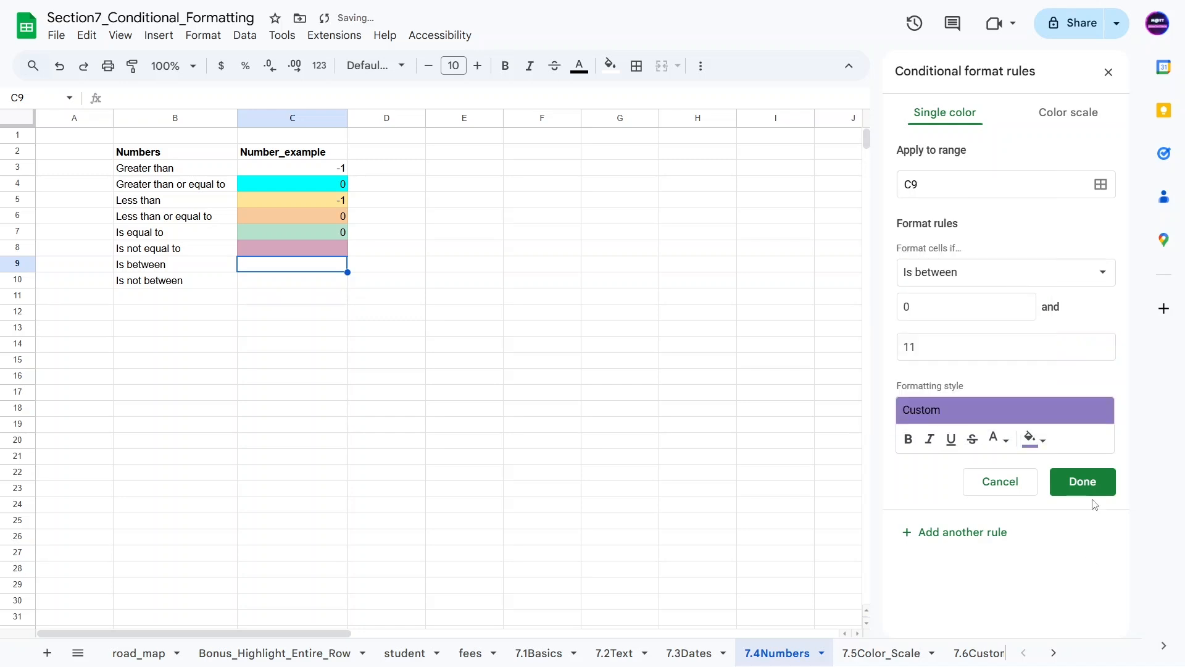
pyautogui.click(1084, 492)
# Test the is-between rule in C9 by entering 0, 1, 12, -1 and finally 0
pyautogui.click(256, 331)
pyautogui.click(251, 270)
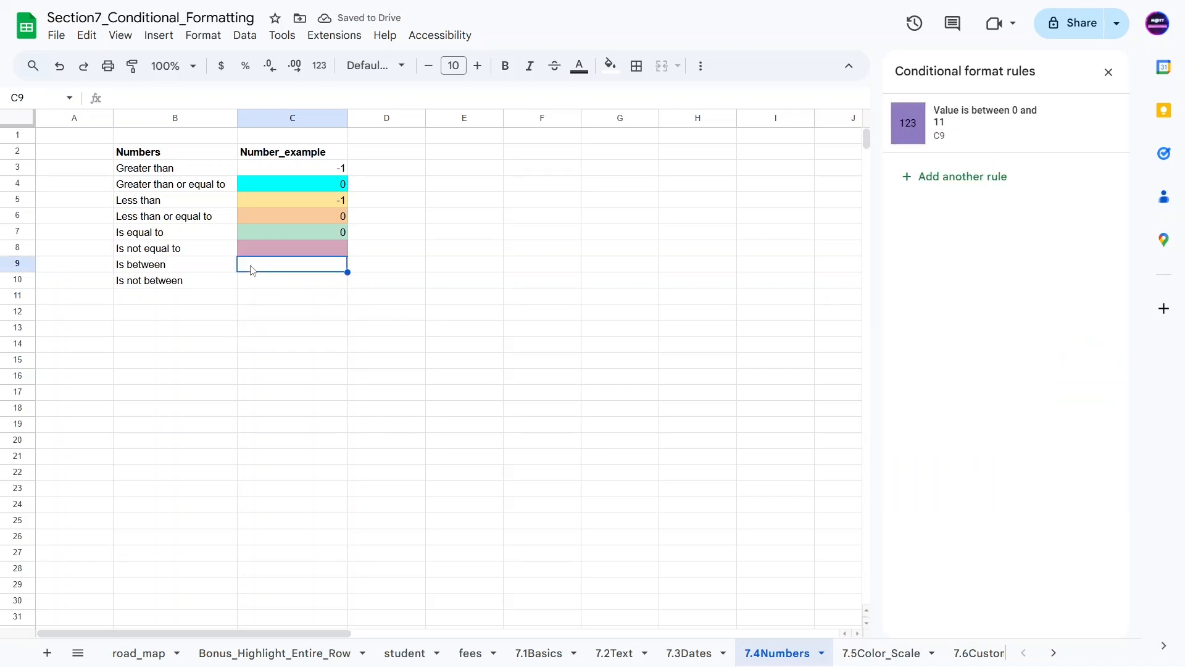
pyautogui.write('1')
pyautogui.press('Return')
pyautogui.click(252, 267)
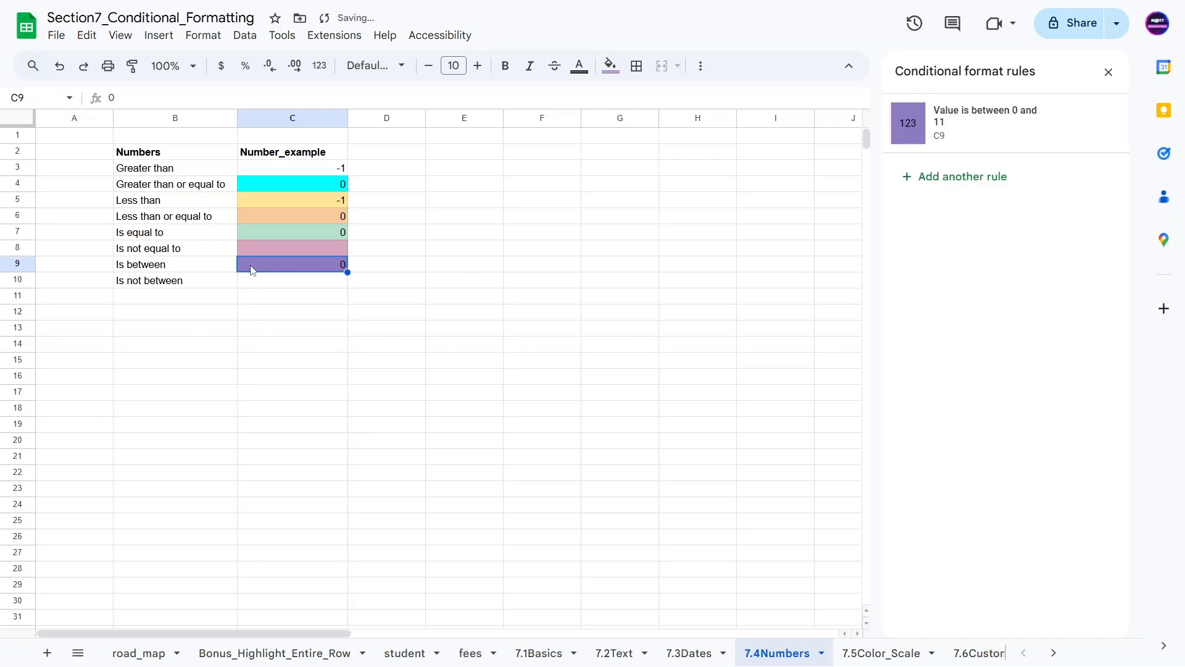
pyautogui.write('1')
pyautogui.press('Return')
pyautogui.click(253, 270)
pyautogui.write('12')
pyautogui.press('Return')
pyautogui.click(253, 270)
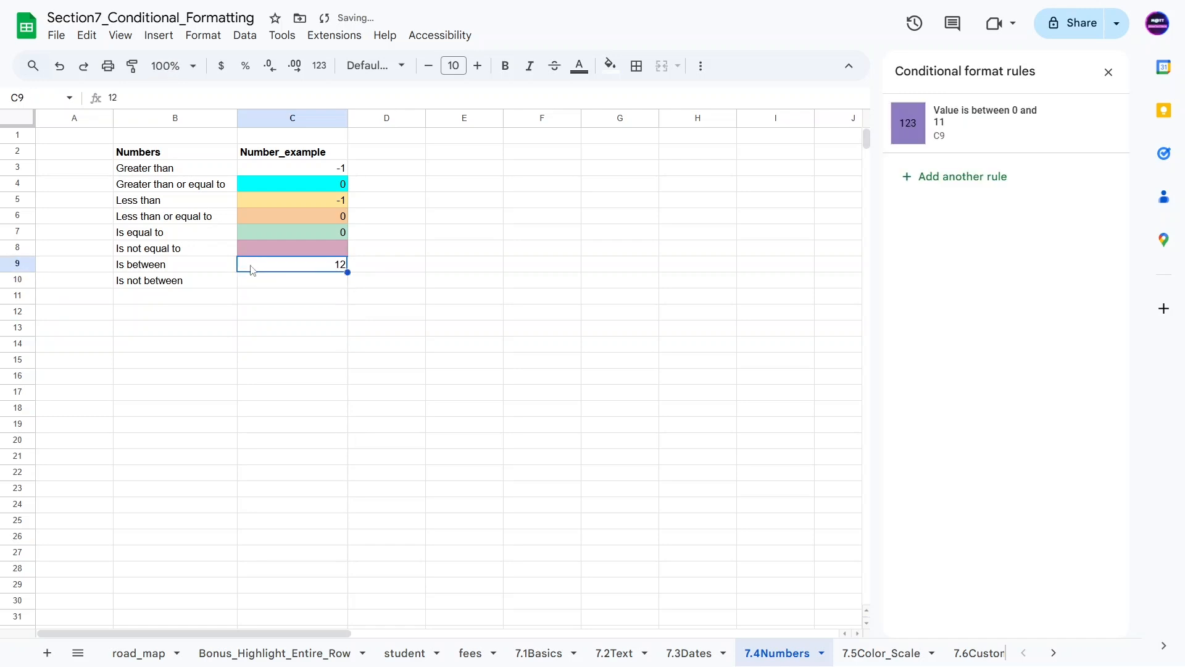
pyautogui.write('-')
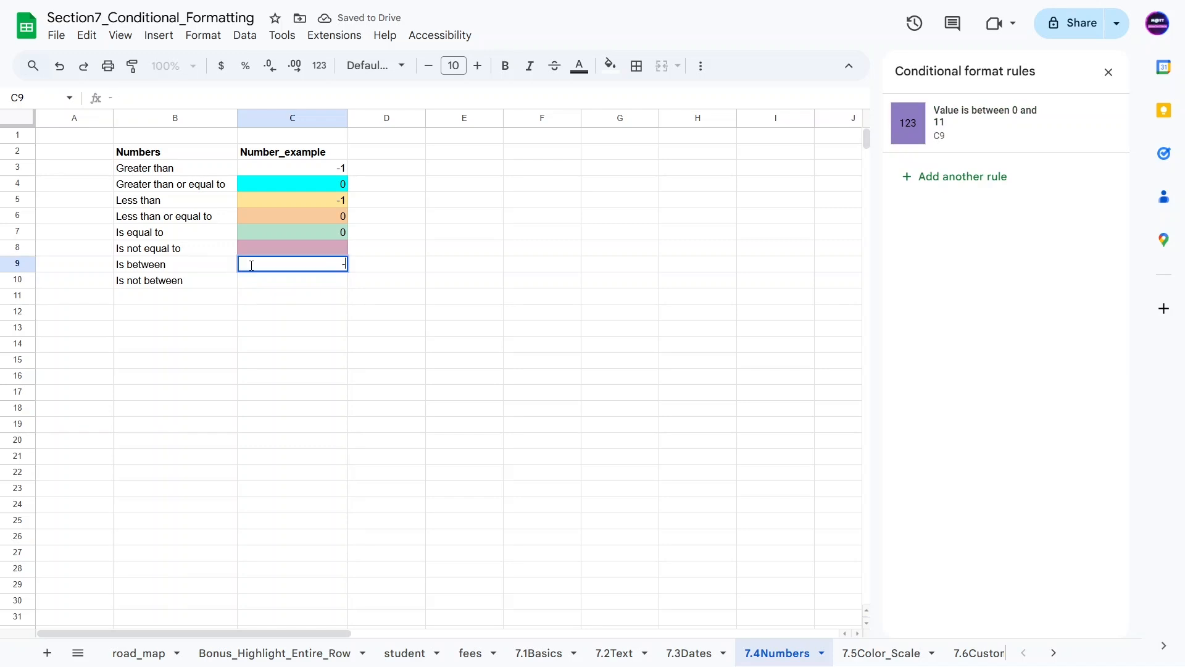
pyautogui.press('Return')
pyautogui.click(253, 270)
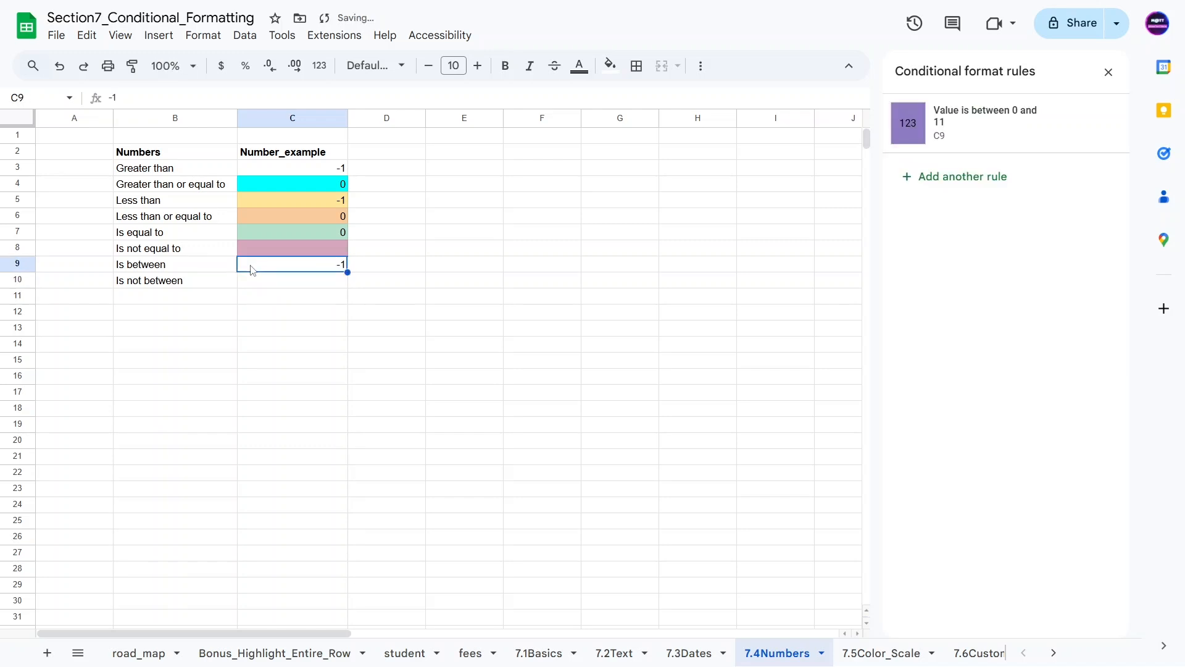
pyautogui.write('0')
pyautogui.press('Return')
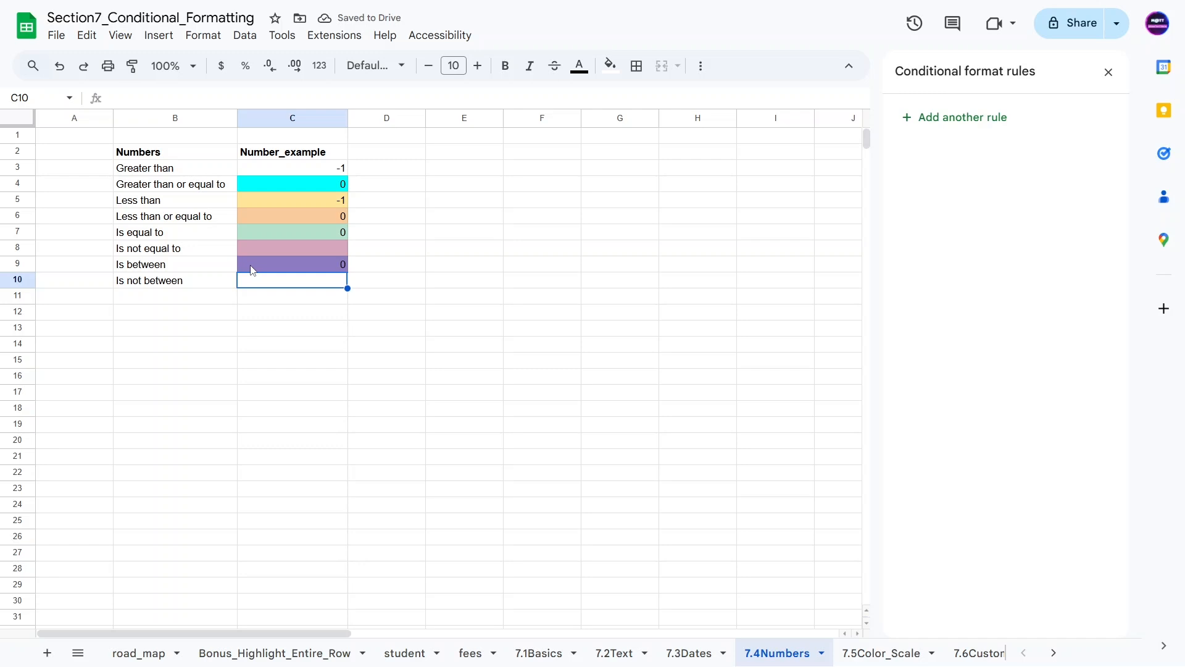
# Add a conditional format rule to C10 that fills values not between 0 and 11 with light red berry
pyautogui.click(913, 118)
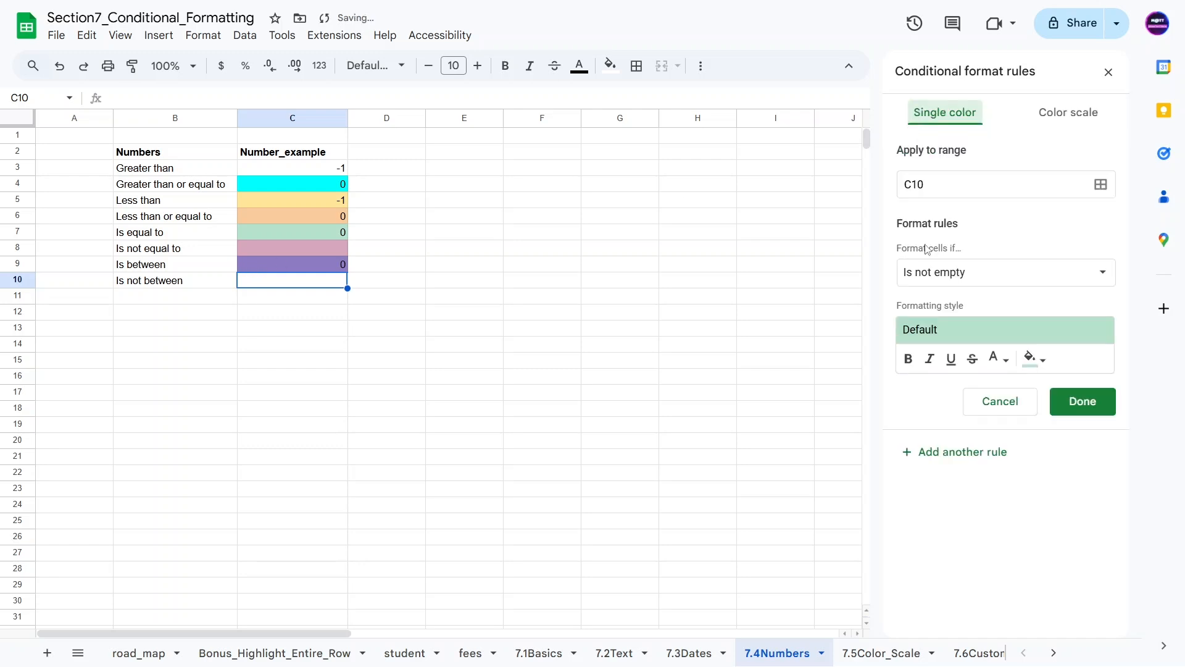
pyautogui.click(935, 273)
pyautogui.scroll(-2, 956, 337)
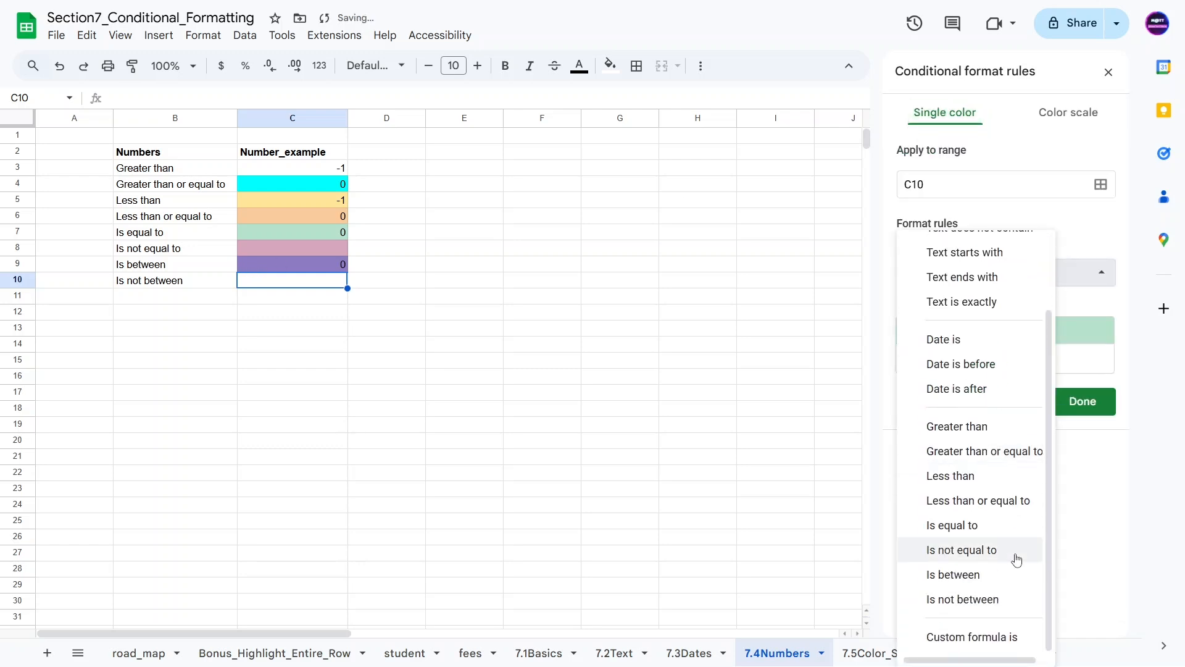
pyautogui.click(975, 598)
pyautogui.click(933, 315)
pyautogui.write('0')
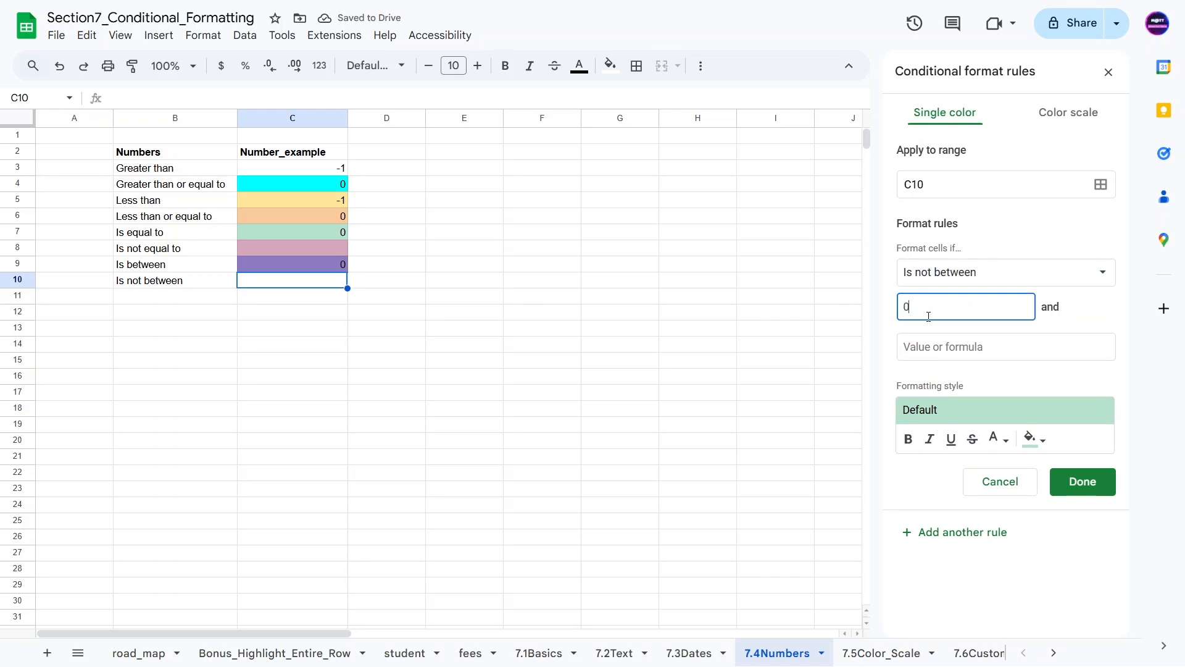
pyautogui.click(936, 344)
pyautogui.write('11')
pyautogui.click(1036, 439)
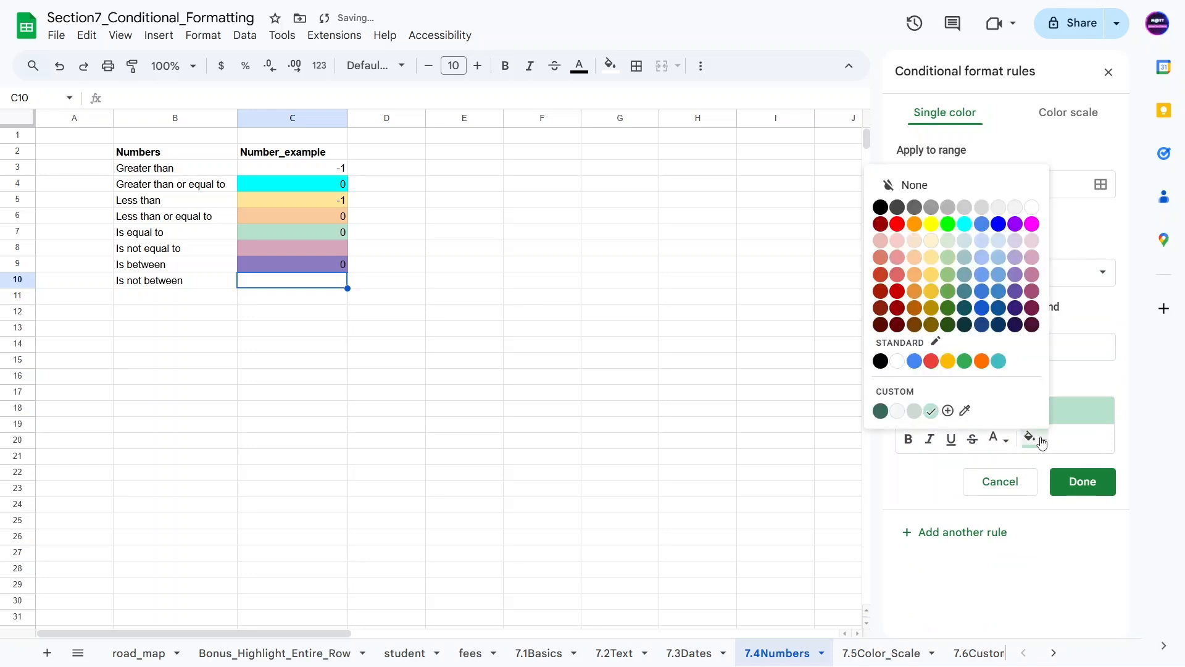
pyautogui.click(878, 269)
pyautogui.click(1084, 482)
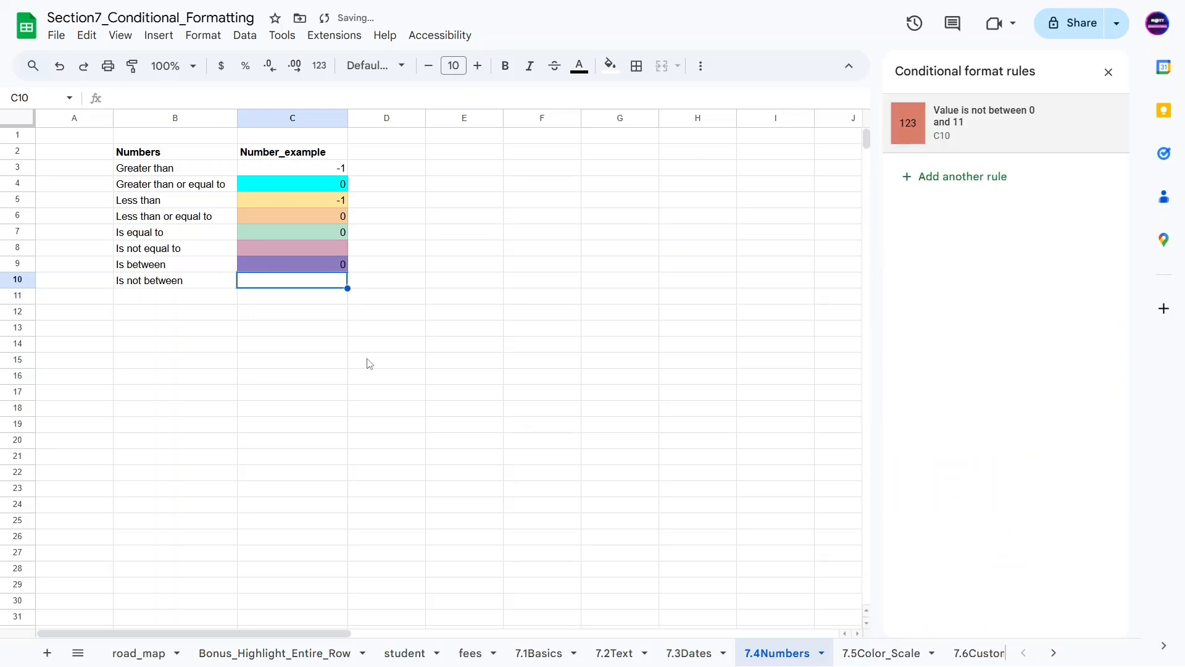
# Test the is-not-between rule in C10 by entering 11, 12 and finally -1
pyautogui.click(367, 363)
pyautogui.click(262, 283)
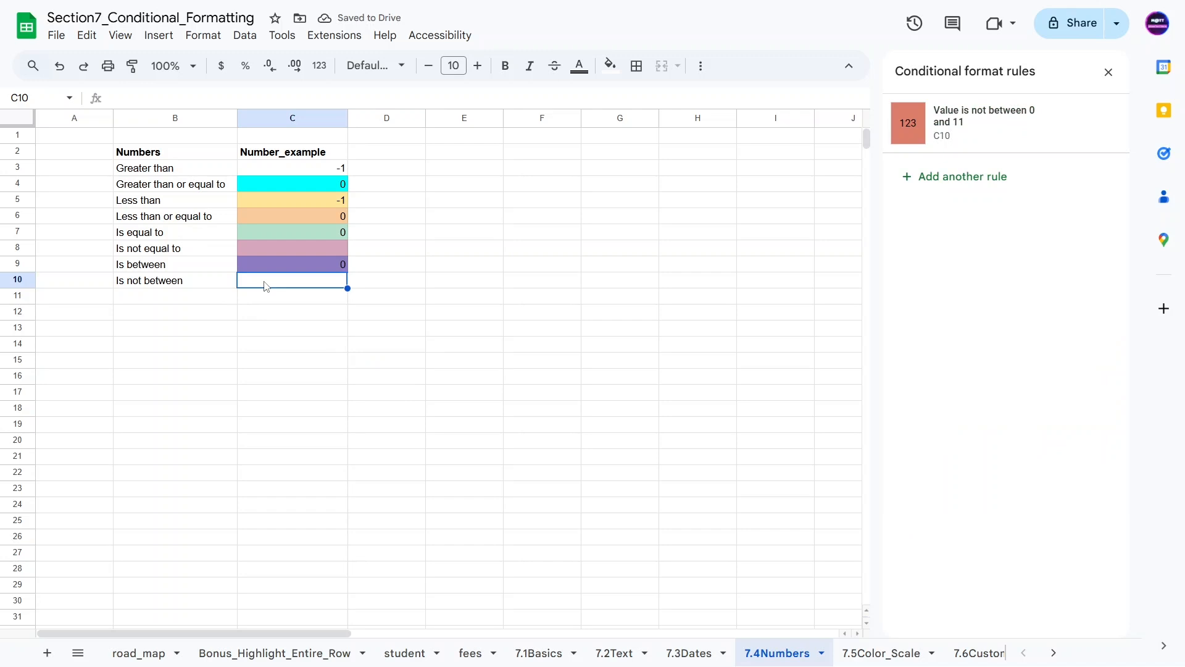
pyautogui.write('11')
pyautogui.press('Return')
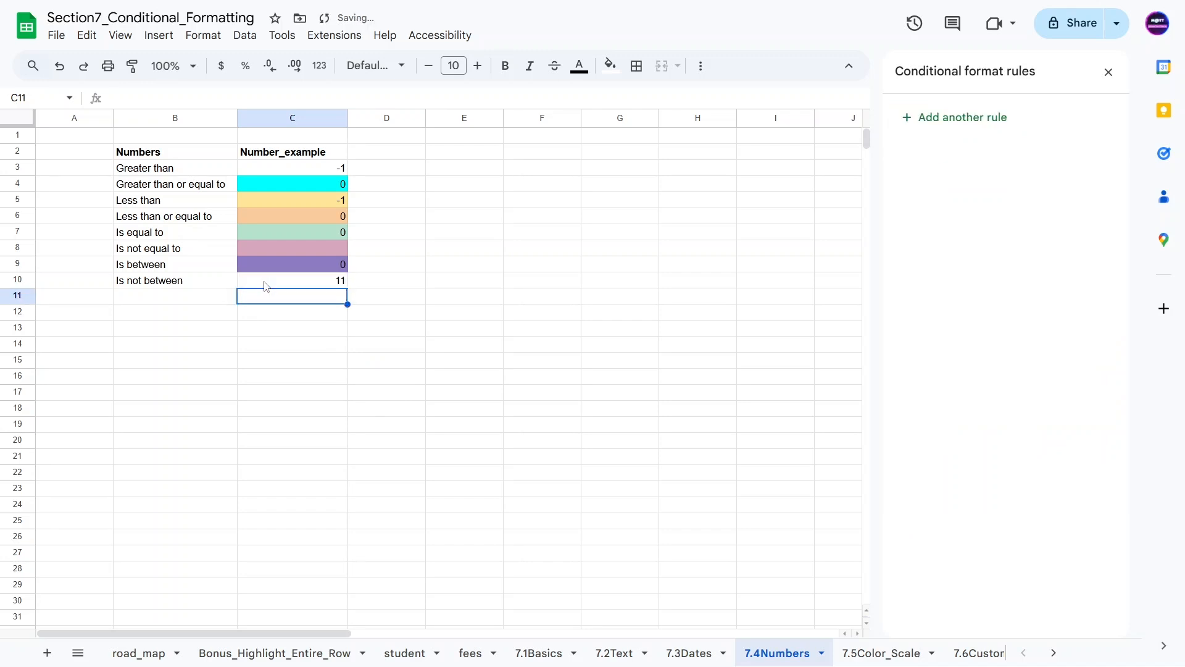
pyautogui.click(265, 285)
pyautogui.write('12')
pyautogui.press('Return')
pyautogui.click(265, 286)
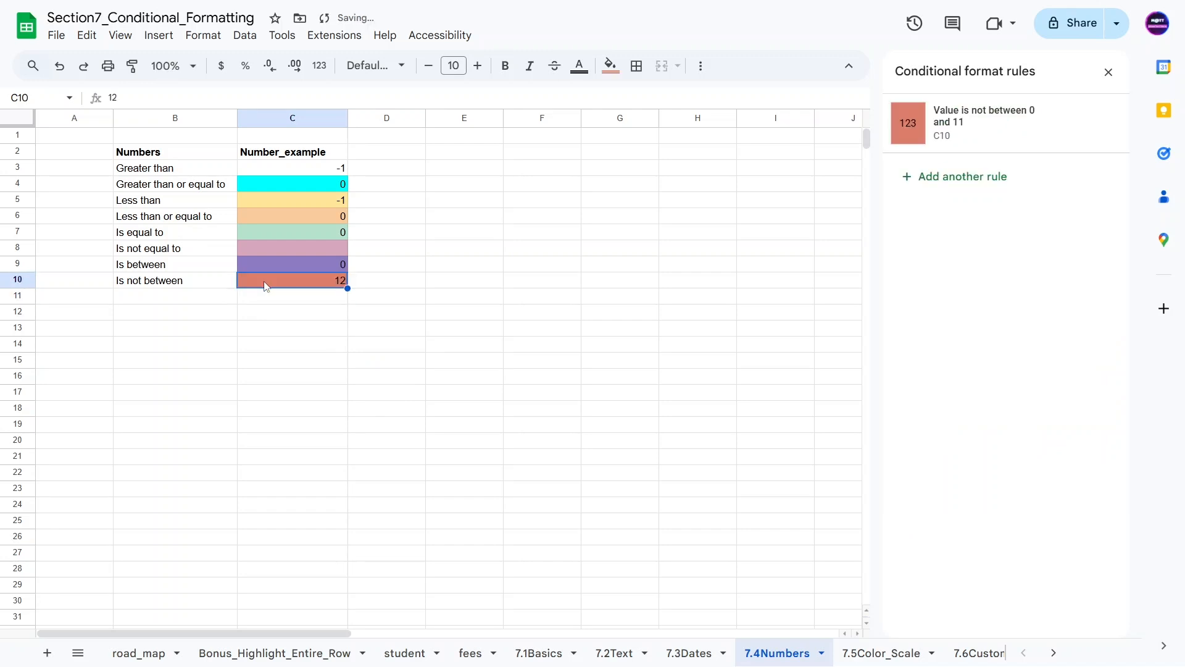
pyautogui.write('-1')
pyautogui.press('Return')
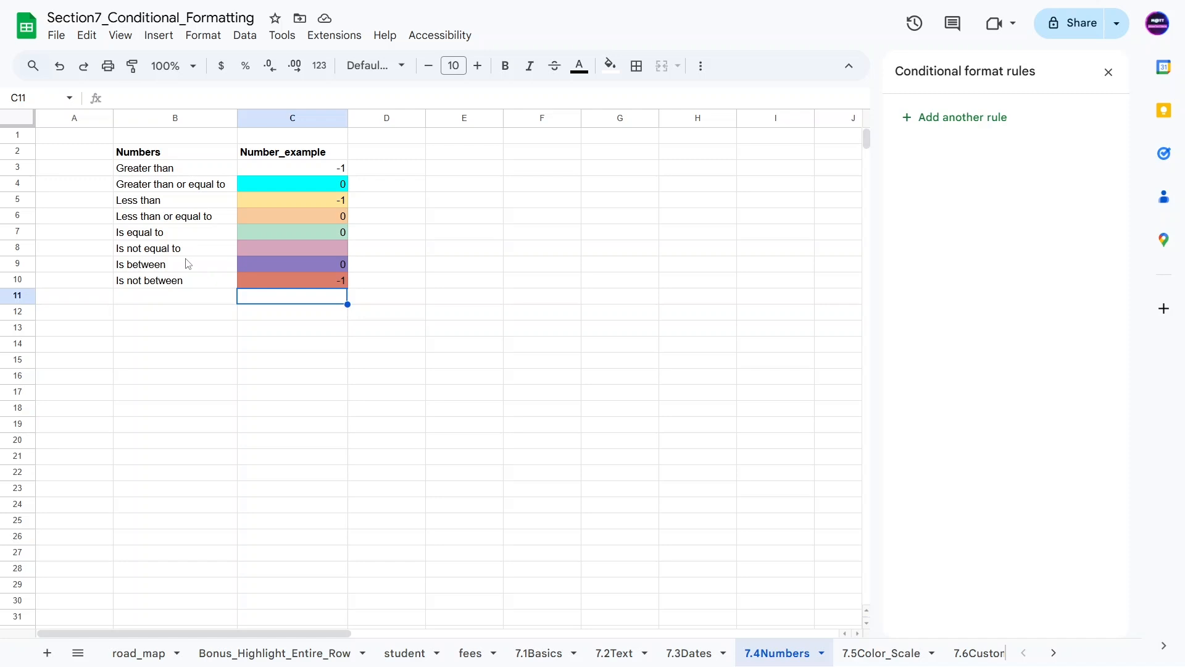
pyautogui.moveTo(292, 361); pyautogui.dragTo(294, 376)
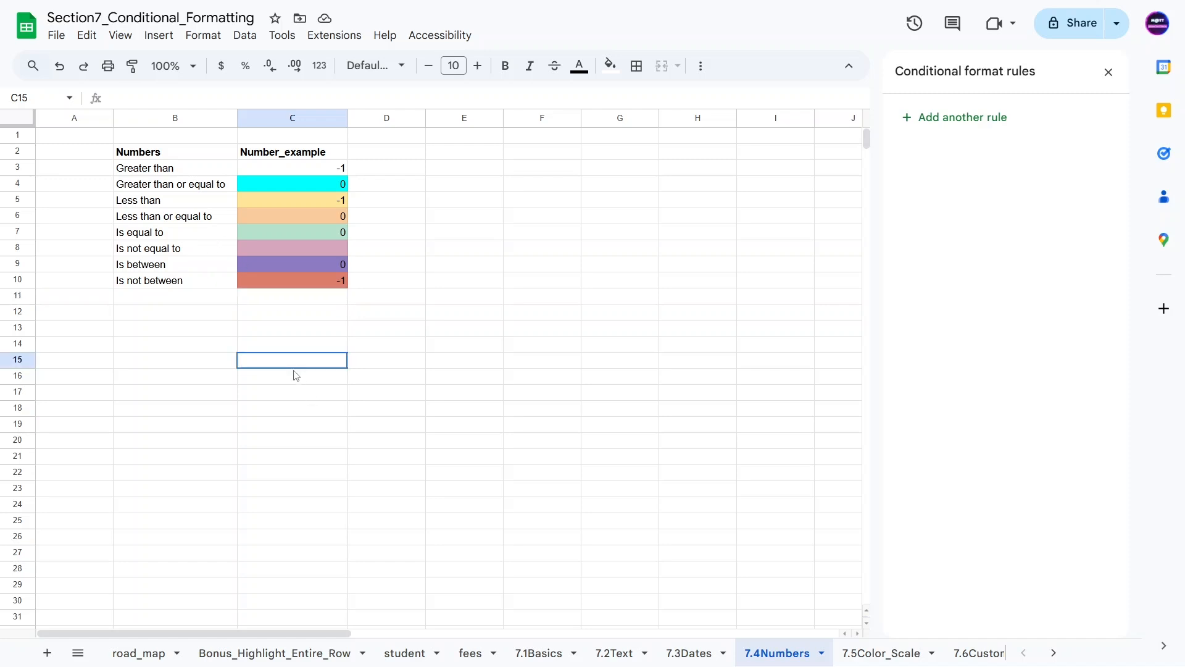
# Open the greater-than rule on C3 and enter 1 in E2 as a comparison value
pyautogui.click(298, 171)
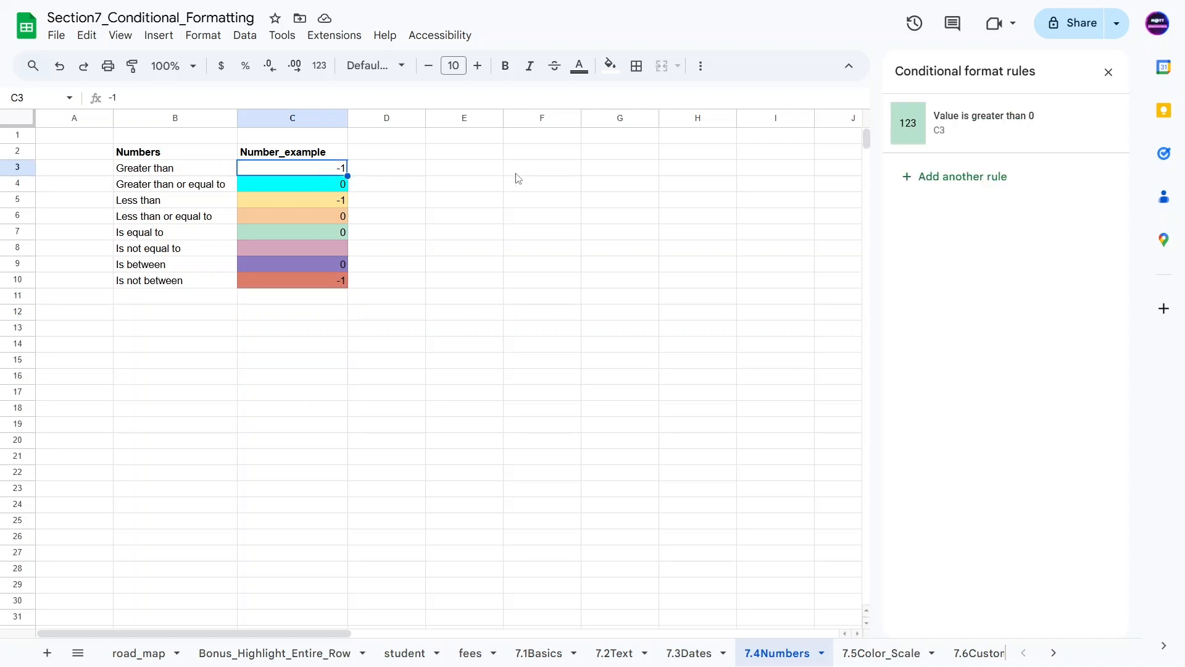
pyautogui.click(982, 143)
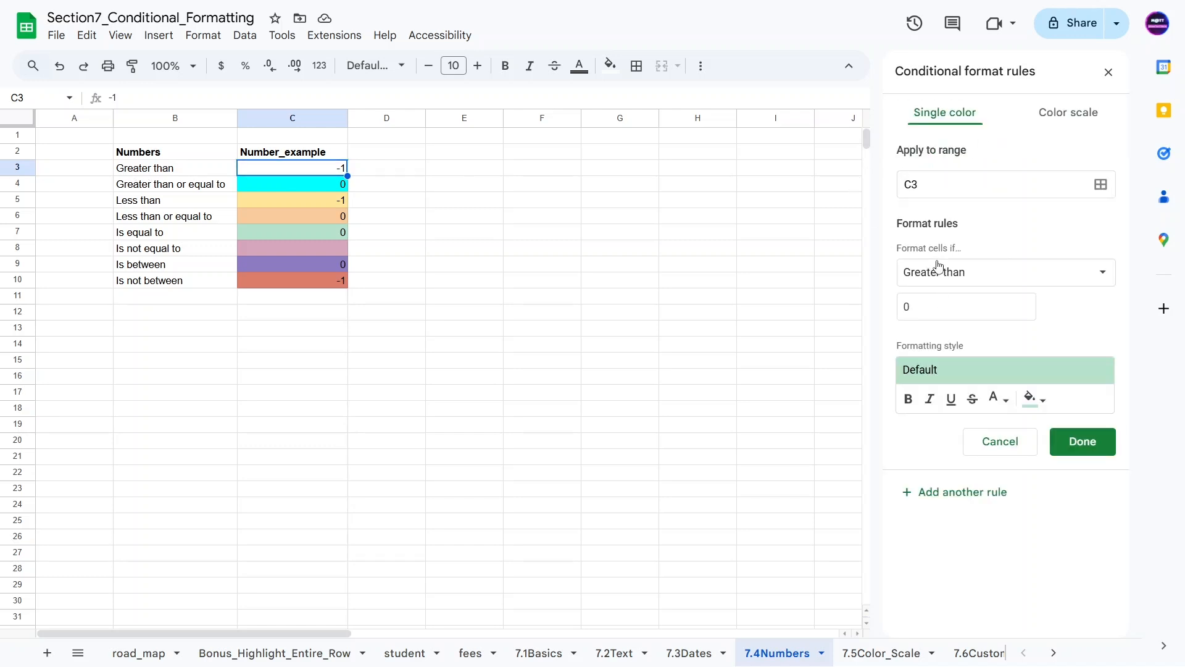
pyautogui.click(454, 154)
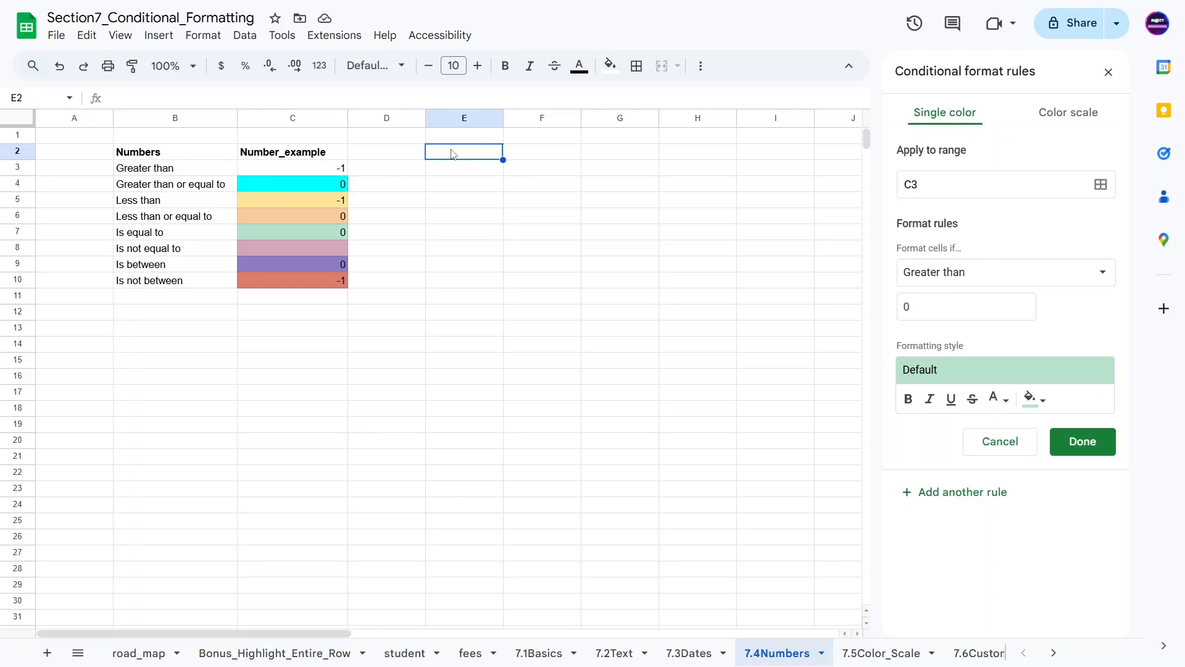
pyautogui.write('1')
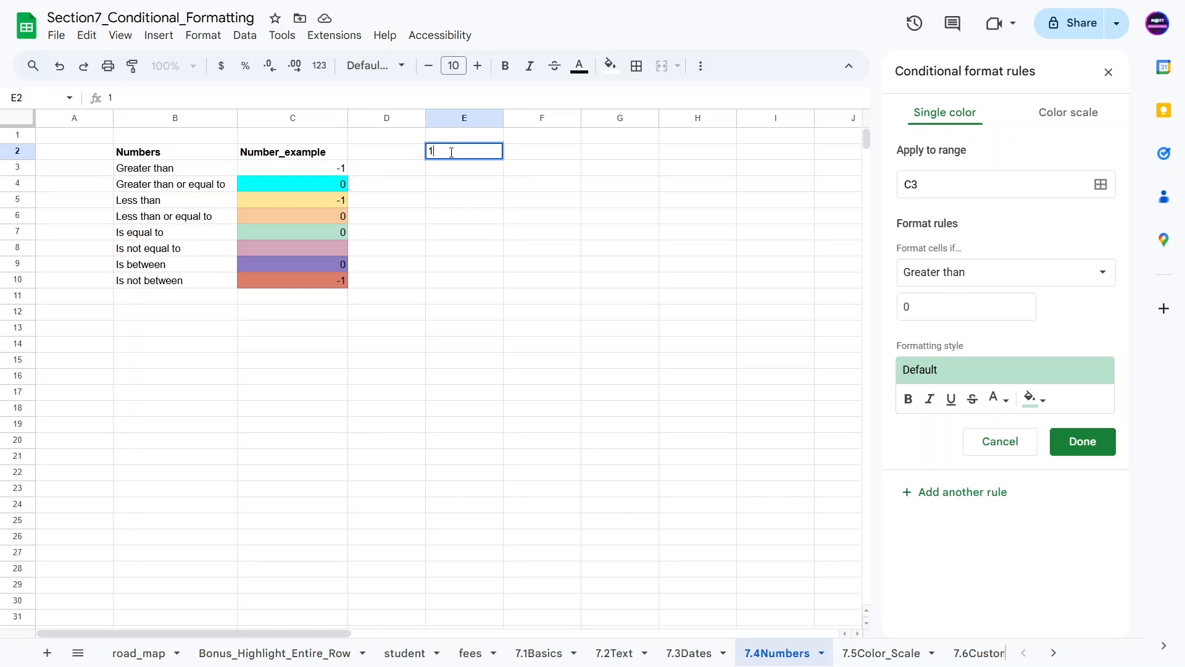
pyautogui.click(440, 187)
# Make the greater-than rule on C3 compare against =$E$2 and set its fill to light cyan 1
pyautogui.click(292, 168)
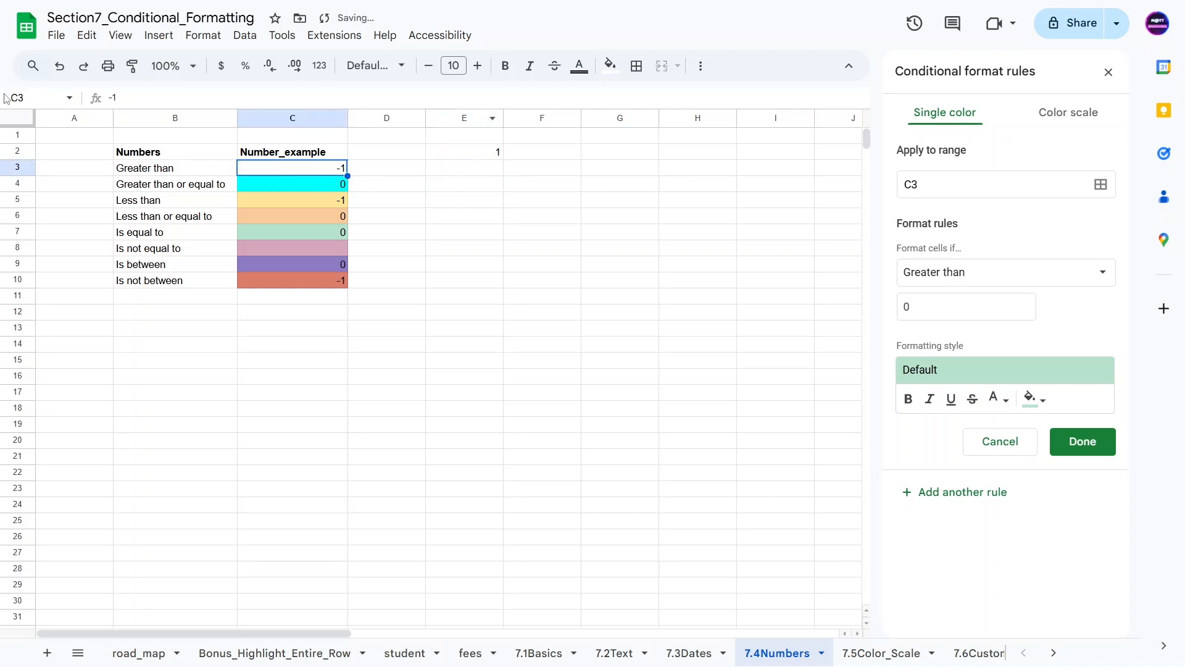
pyautogui.click(917, 314)
pyautogui.press('BackSpace')
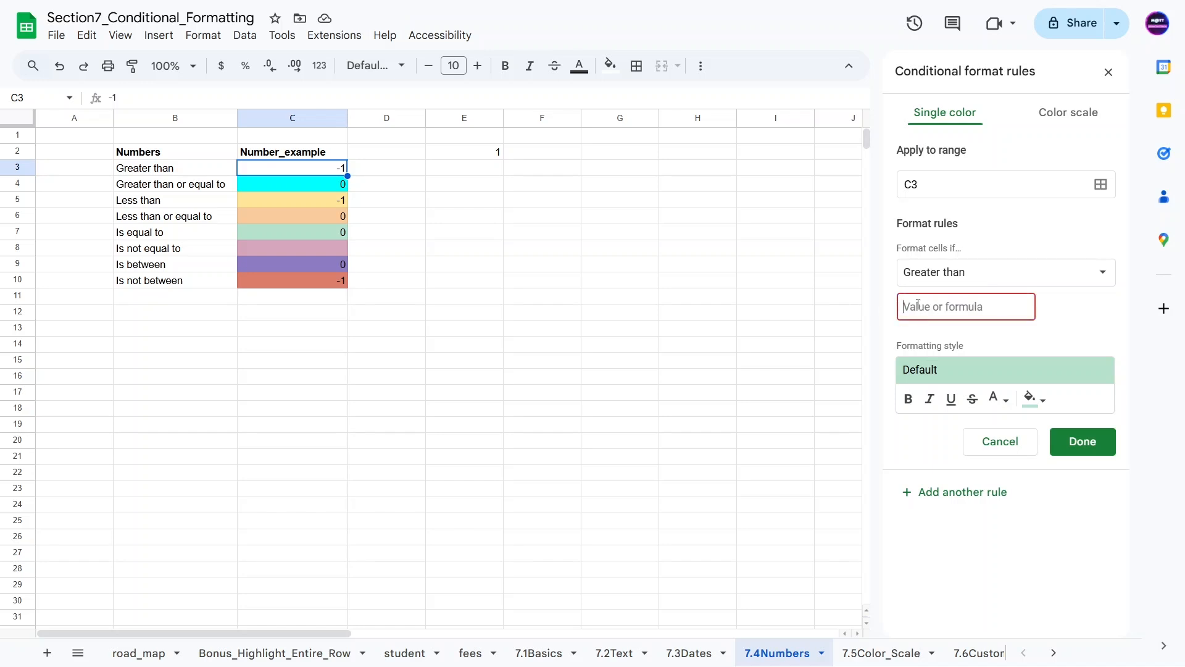
pyautogui.write('=')
pyautogui.click(1032, 400)
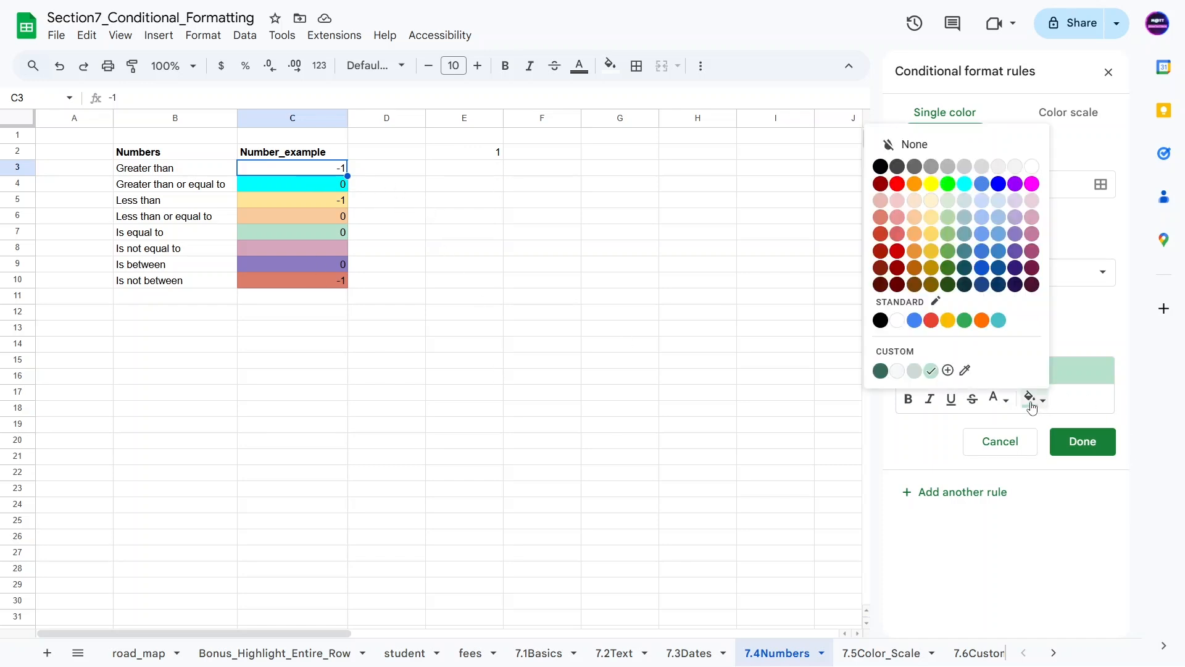
pyautogui.click(964, 234)
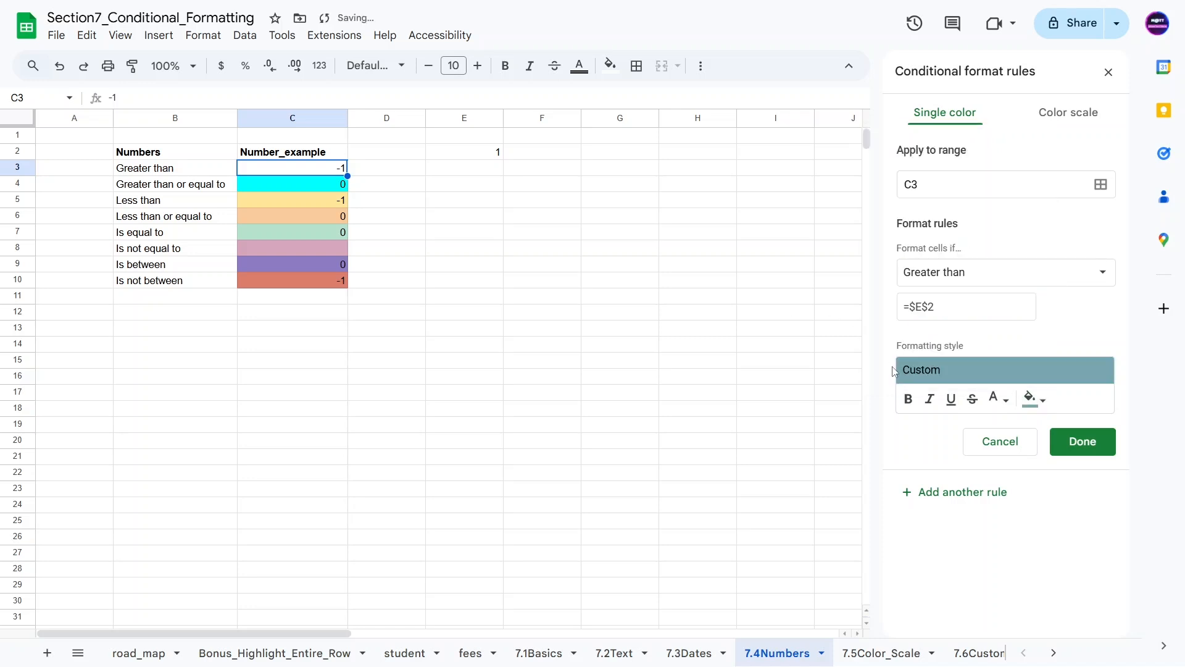
pyautogui.click(1108, 447)
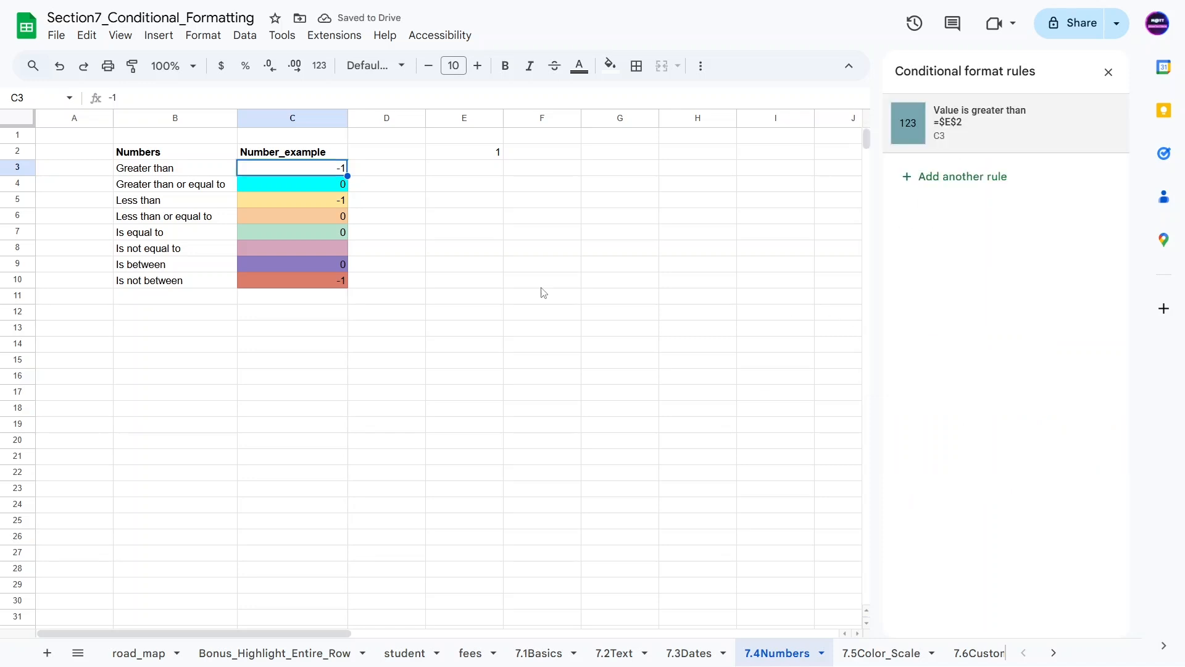
# Test the cell-referenced greater-than rule on C3 by setting E2 to -2
pyautogui.click(495, 183)
pyautogui.click(480, 157)
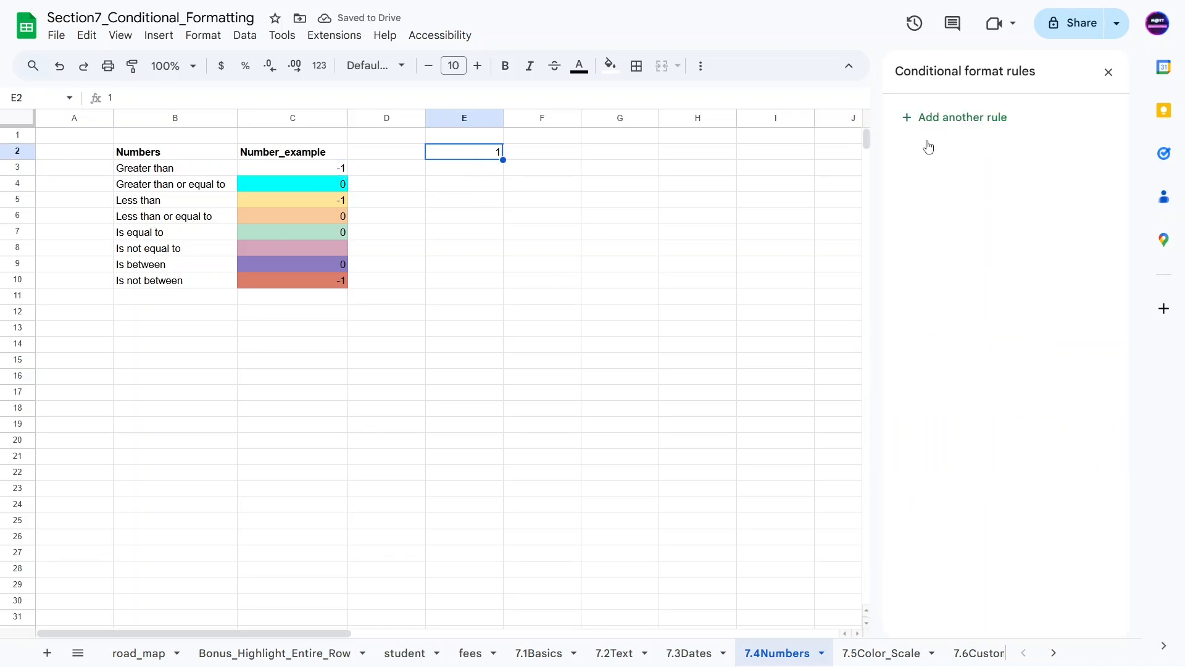
pyautogui.click(326, 170)
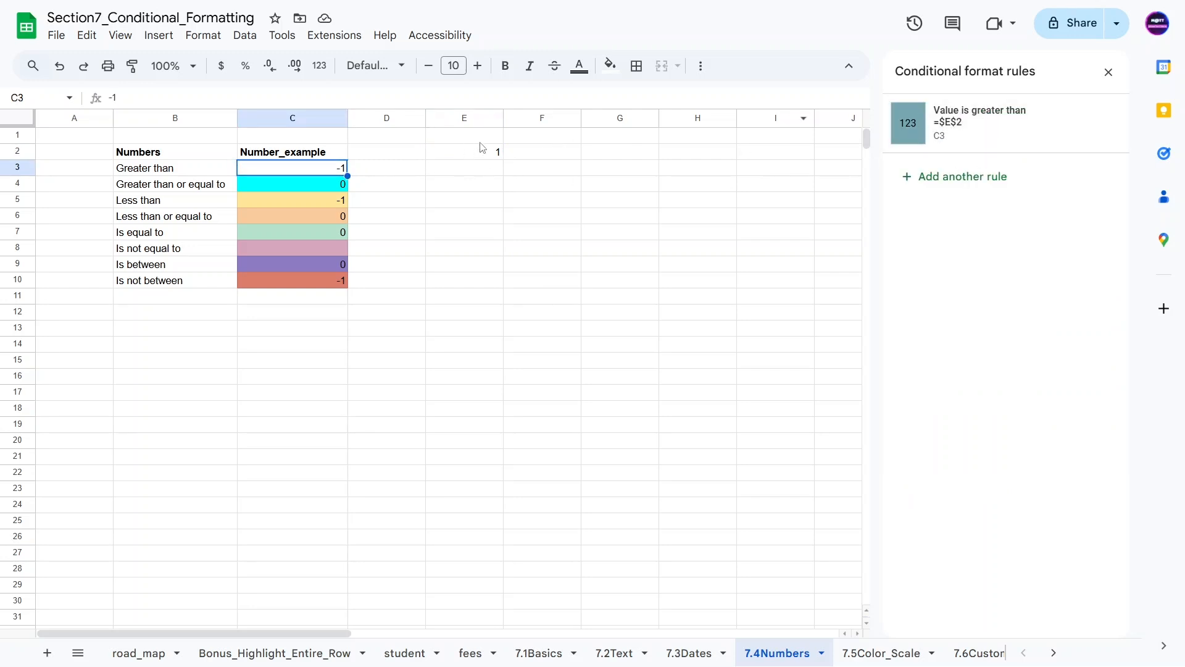
pyautogui.click(420, 199)
pyautogui.click(318, 172)
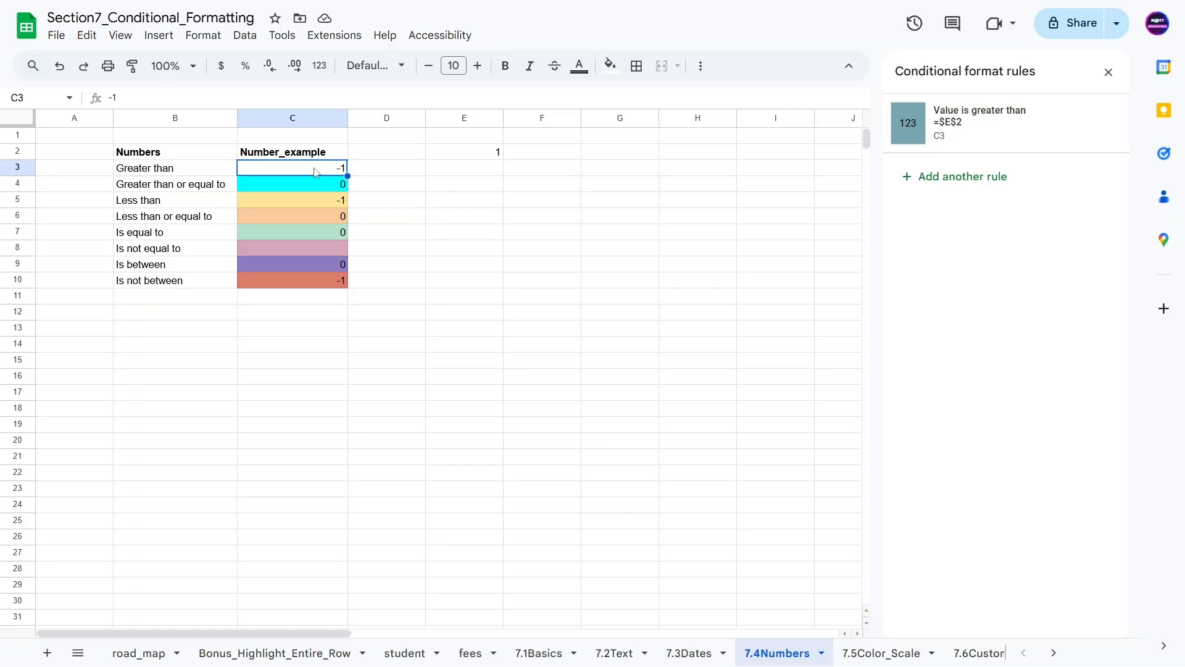
pyautogui.click(460, 158)
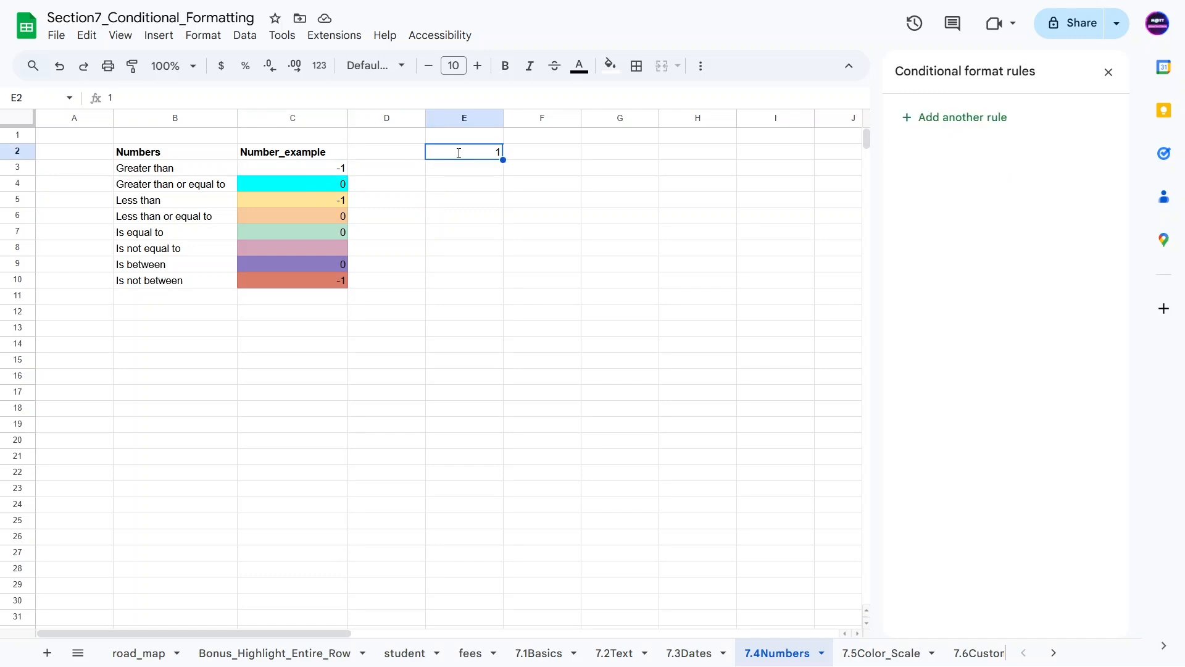
pyautogui.write('-2')
pyautogui.press('Return')
pyautogui.click(335, 173)
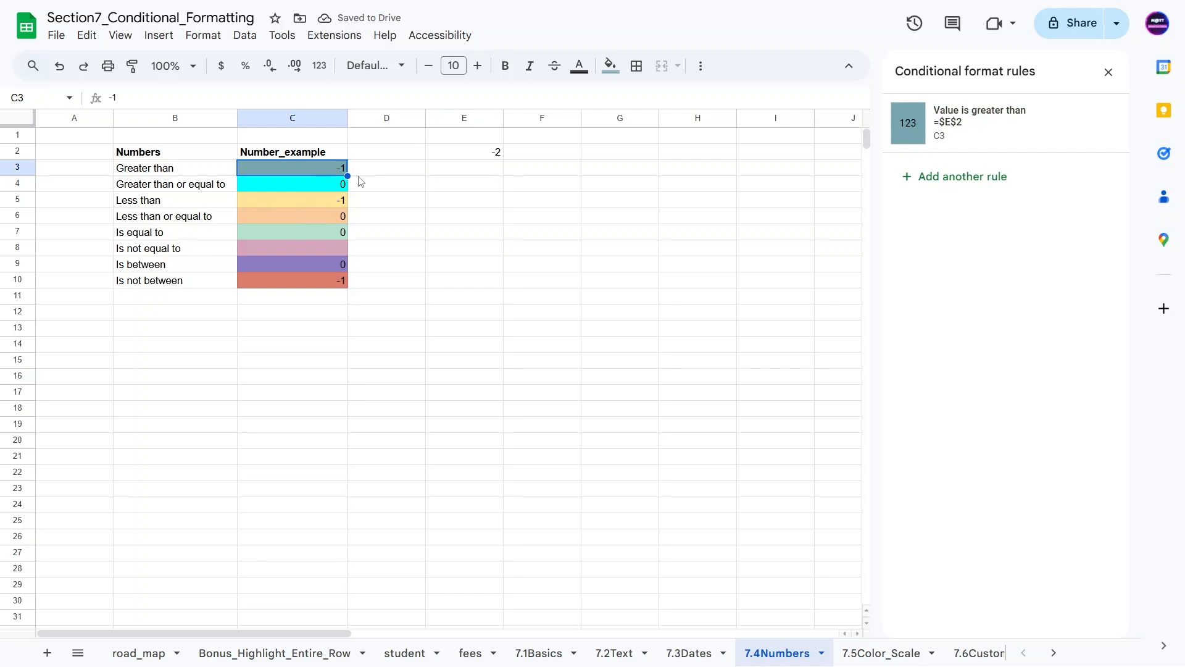
# Change the range of the =$E$2 greater-than rule to C3:10
pyautogui.click(963, 133)
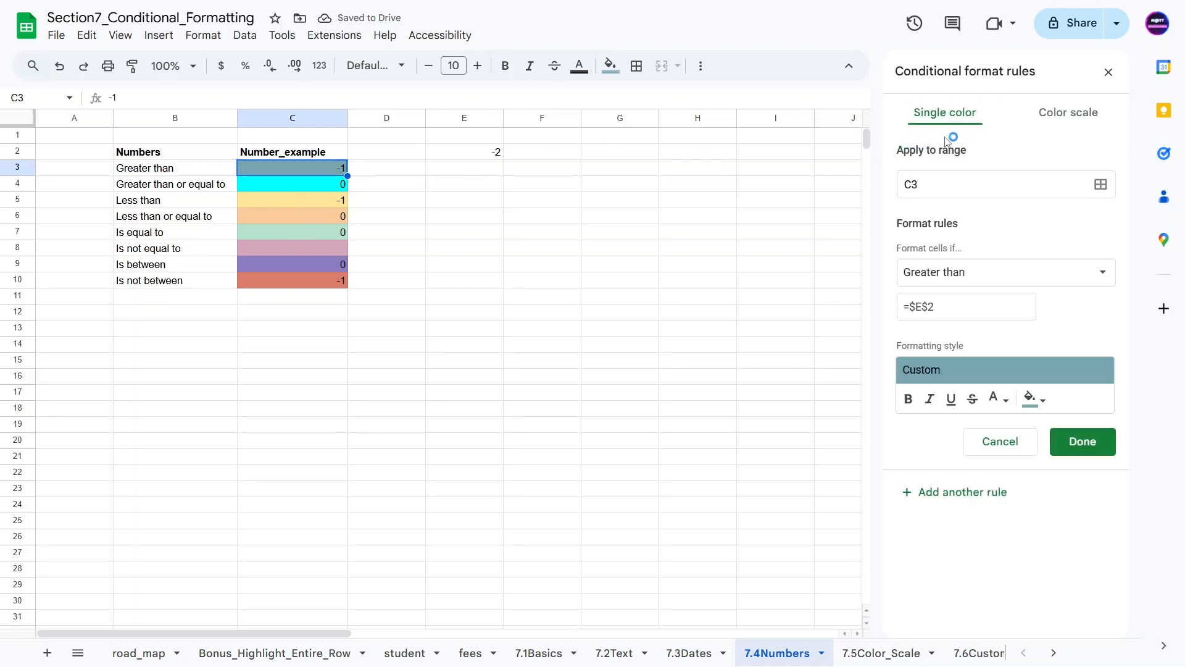
pyautogui.click(933, 183)
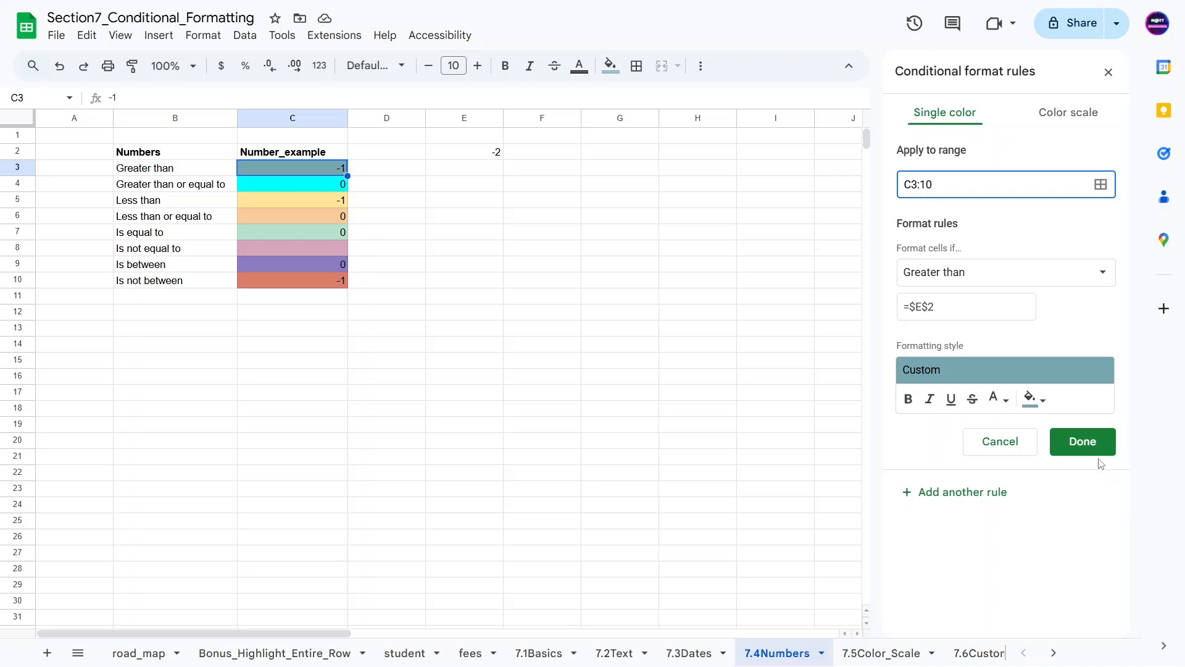
pyautogui.click(1077, 442)
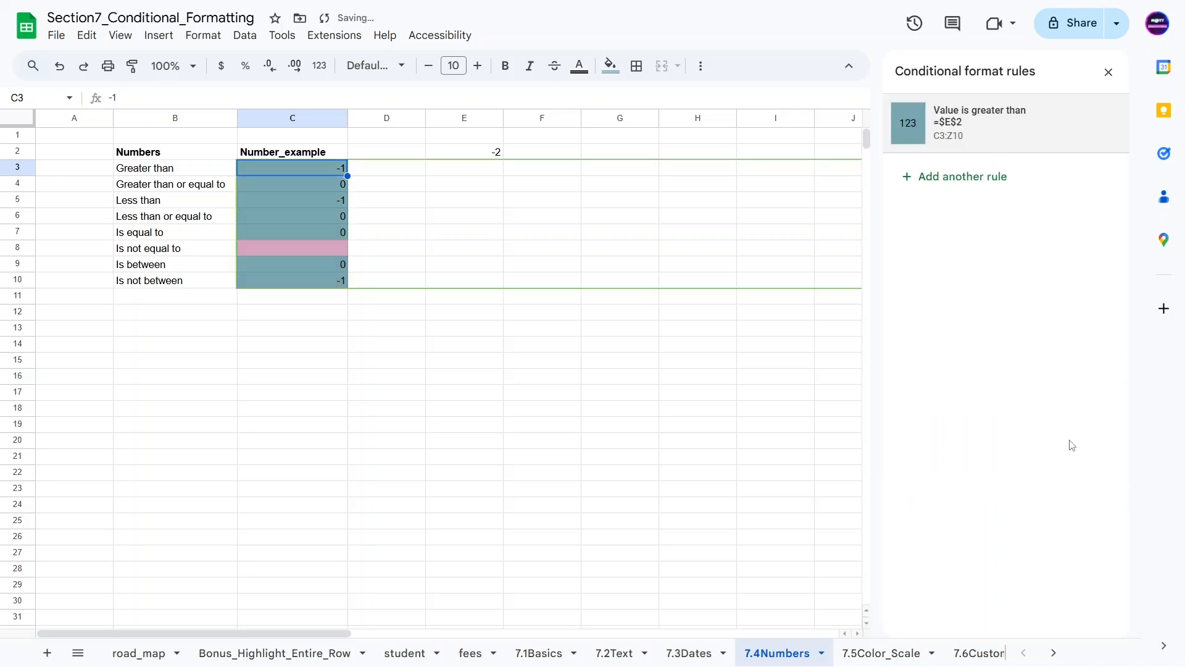
# Test the extended greater-than rule by setting E2 to 0 and finally -1
pyautogui.click(469, 152)
pyautogui.press('BackSpace')
pyautogui.press('BackSpace')
pyautogui.write('0')
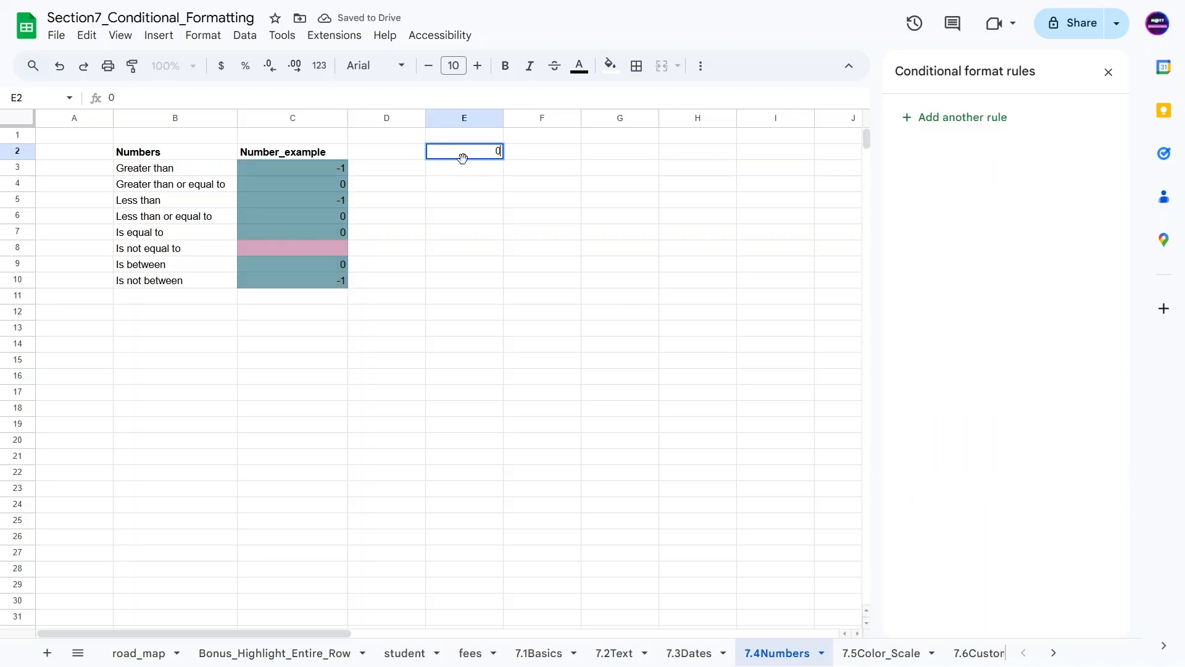
pyautogui.press('Return')
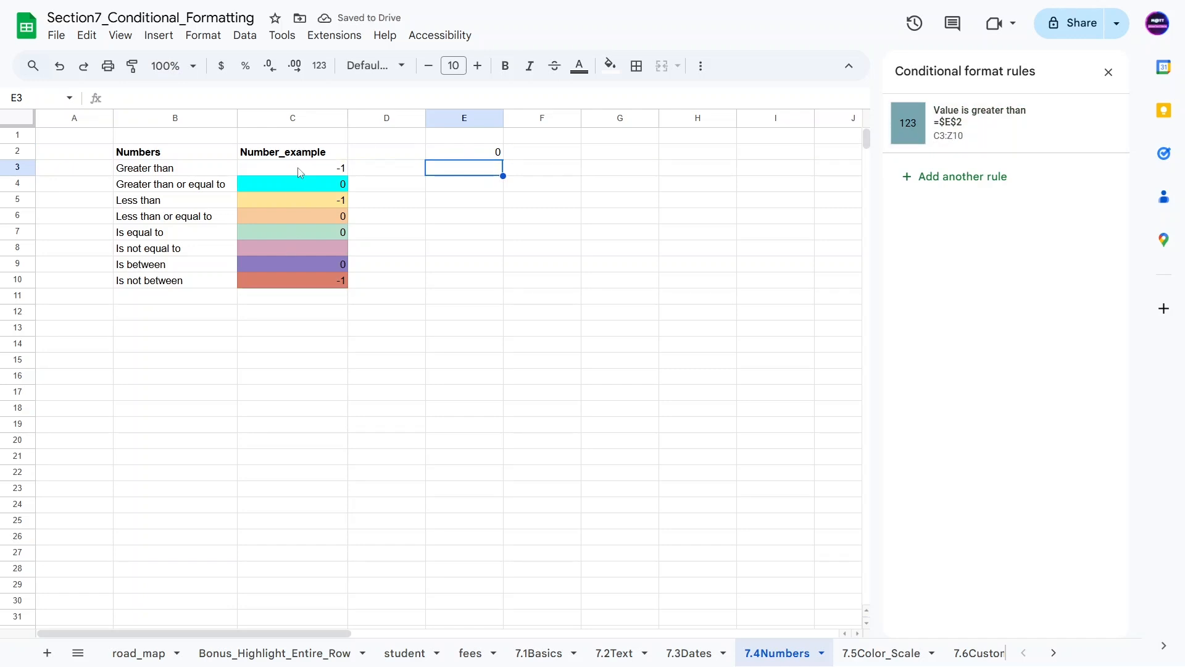
pyautogui.click(468, 152)
pyautogui.write('-1')
pyautogui.press('Return')
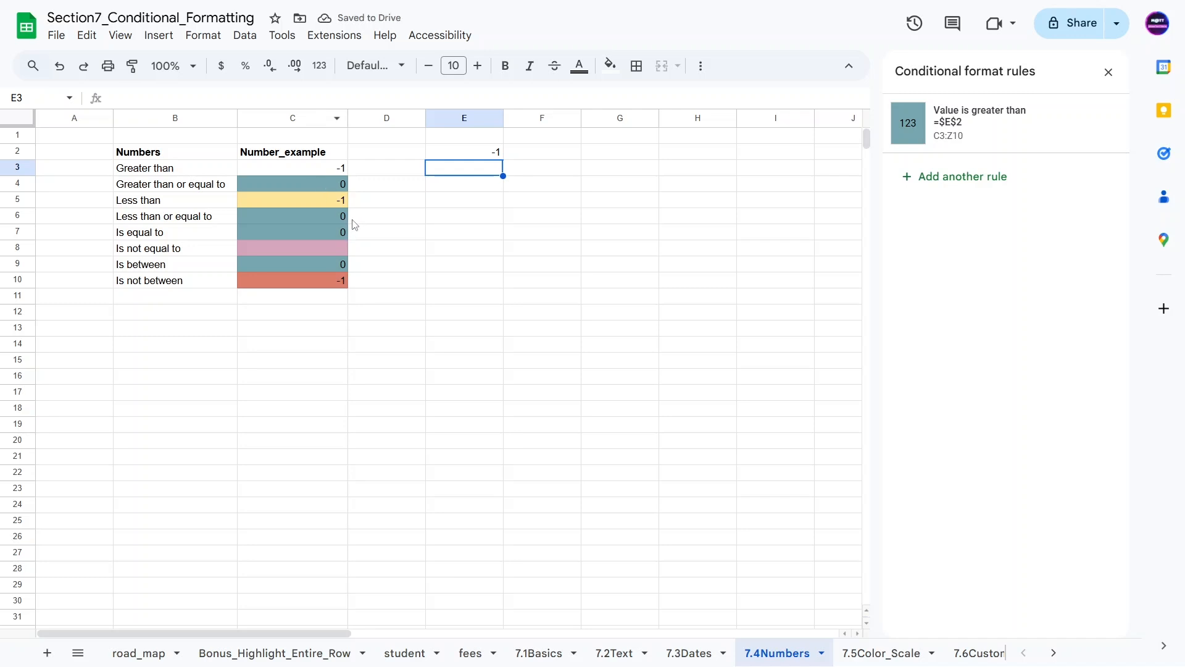
# Compare the reference value in E2 with C3 and the greater-than rule applied to it
pyautogui.click(437, 155)
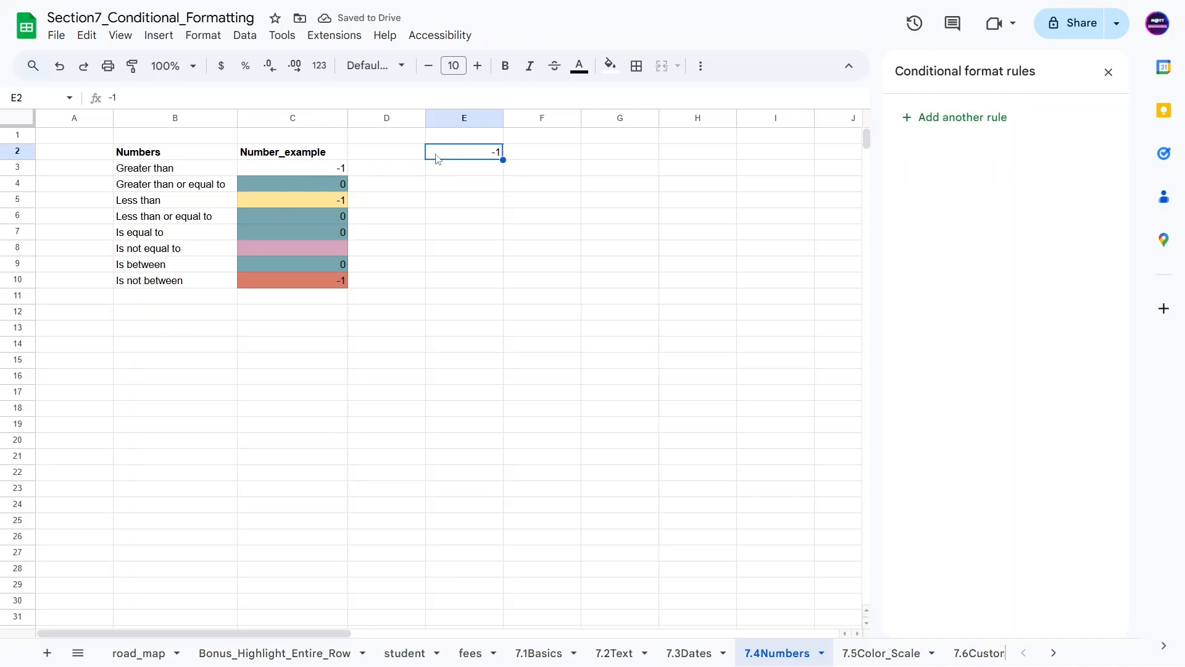
pyautogui.click(455, 137)
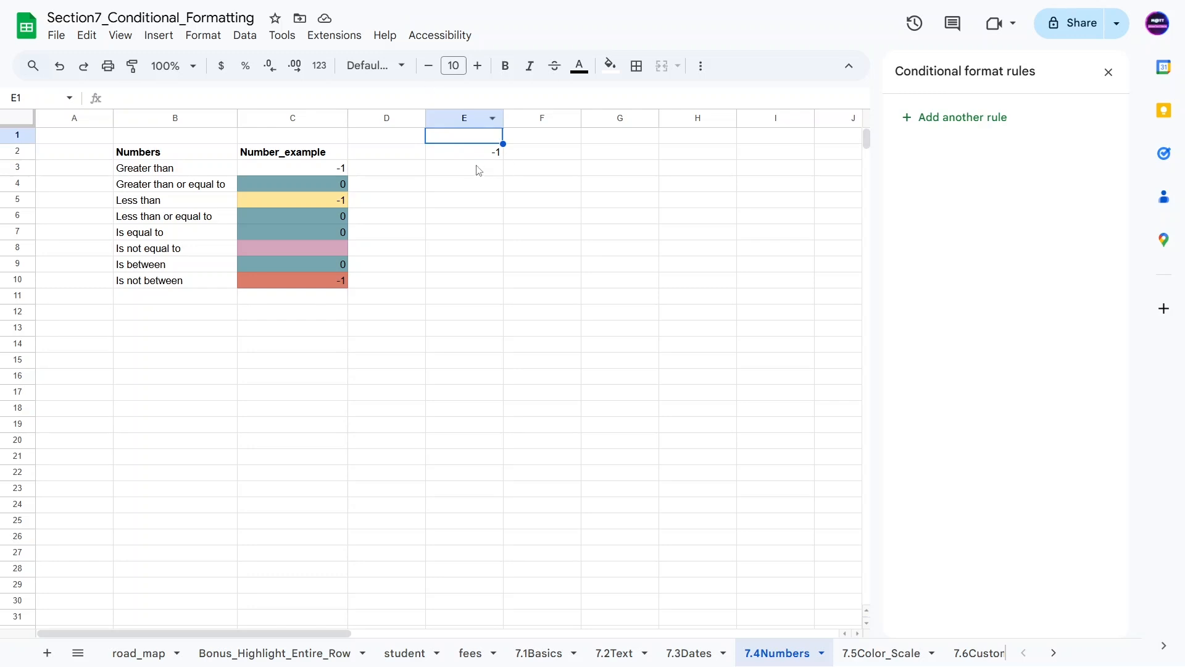
pyautogui.click(464, 157)
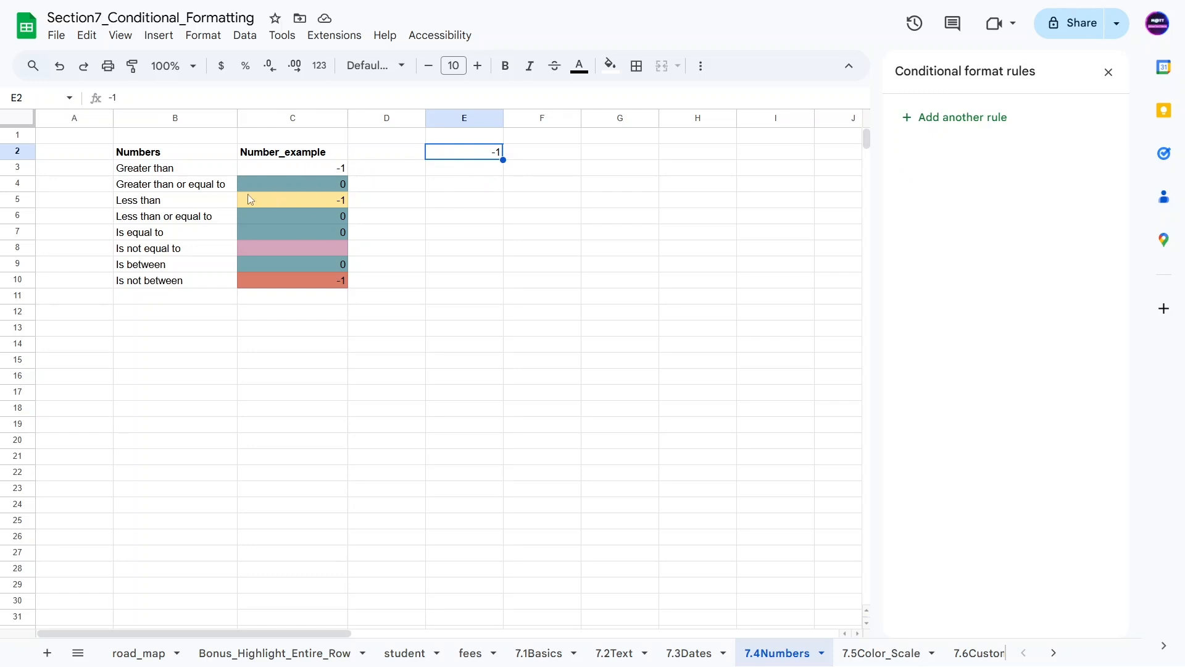
pyautogui.click(286, 170)
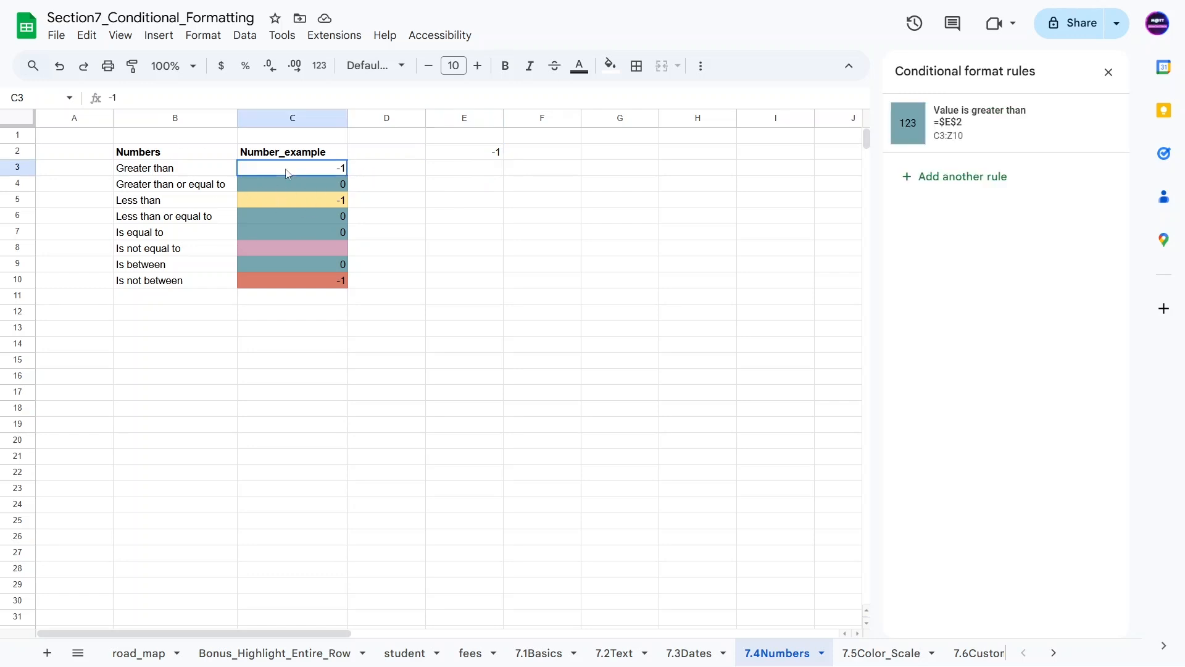
pyautogui.click(457, 154)
pyautogui.click(330, 174)
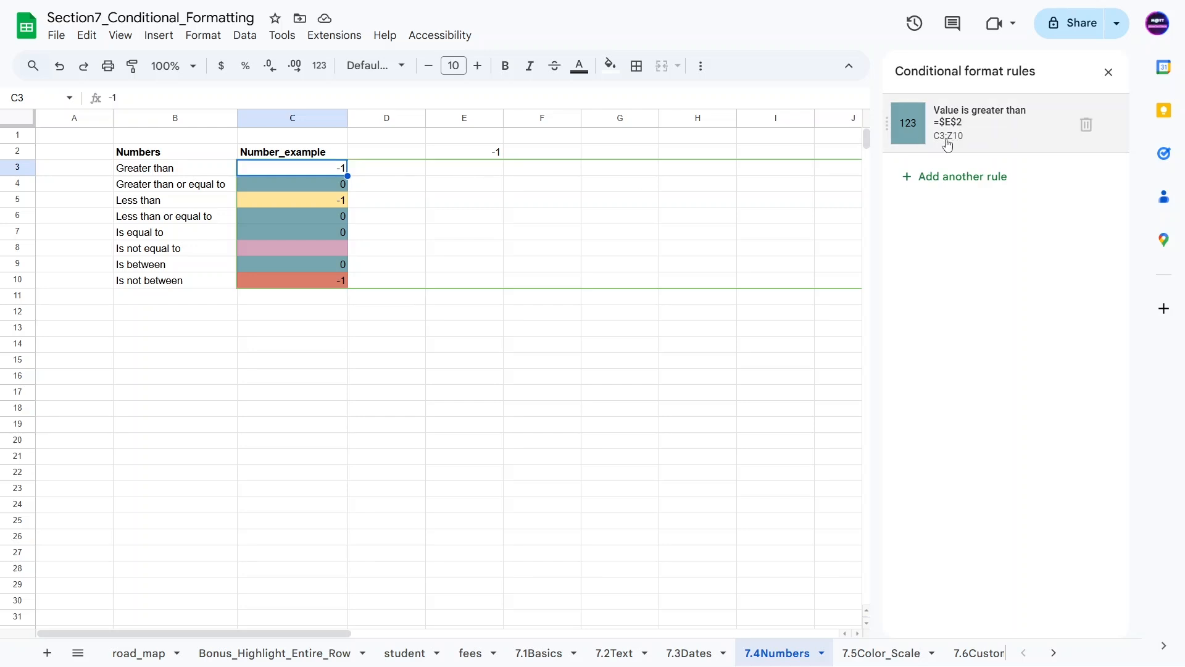
# Test the =$E$2 greater-than rule by setting E2 to 10 and C3 to 11
pyautogui.click(497, 154)
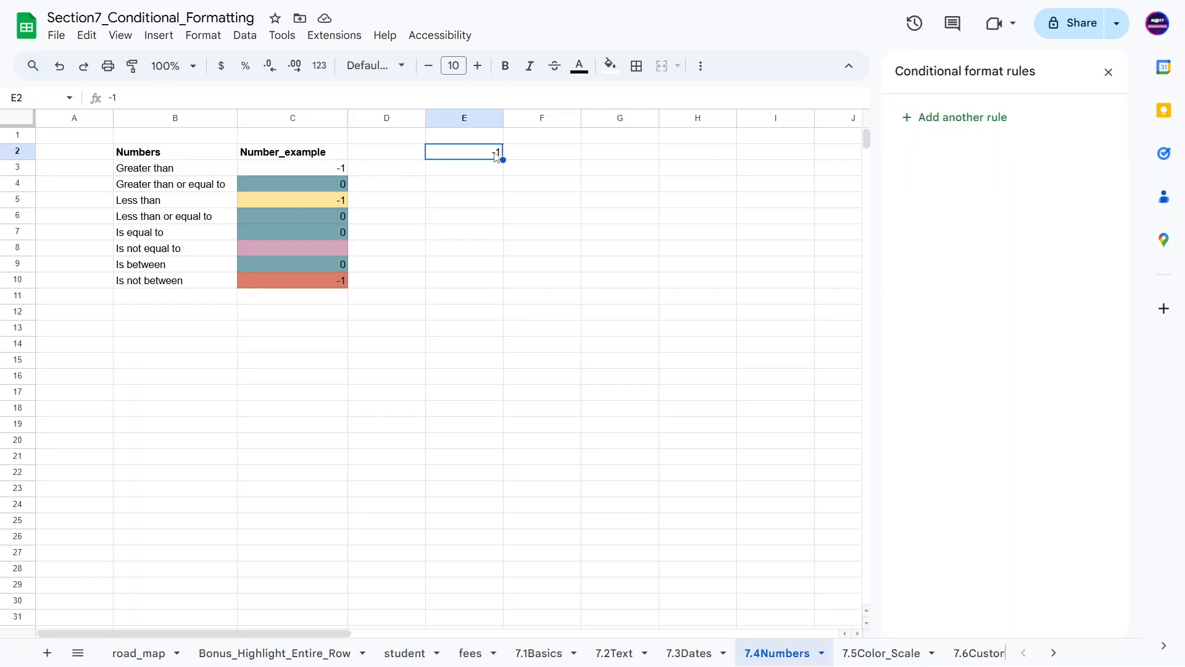
pyautogui.write('10')
pyautogui.press('Return')
pyautogui.click(465, 232)
pyautogui.click(328, 171)
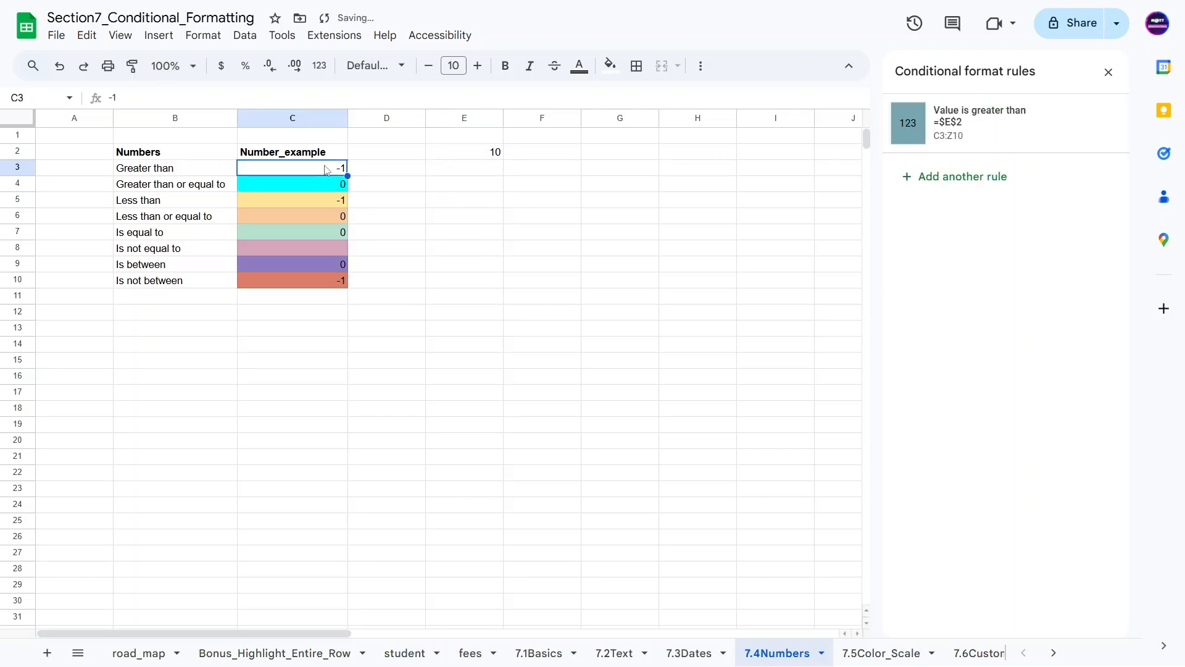
pyautogui.write('11')
pyautogui.press('Return')
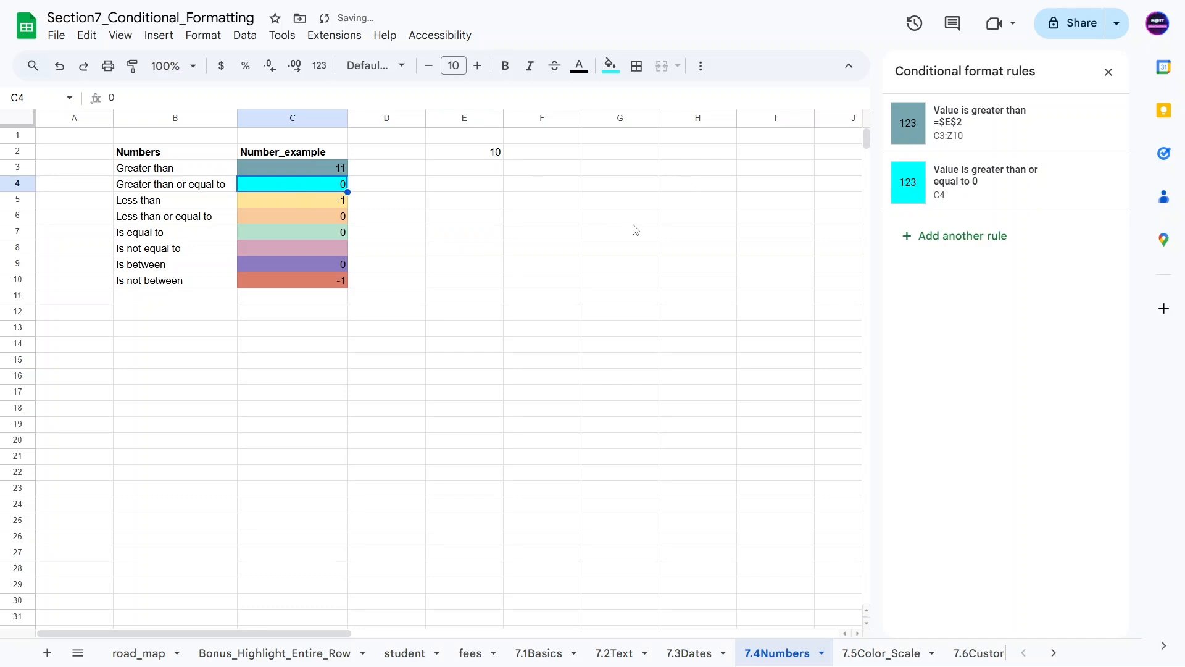
# Review the conditional format rules applied to the cells C8, C4 and C7 of the Number_example column
pyautogui.click(303, 248)
pyautogui.click(305, 188)
pyautogui.click(305, 240)
pyautogui.moveTo(973, 128)
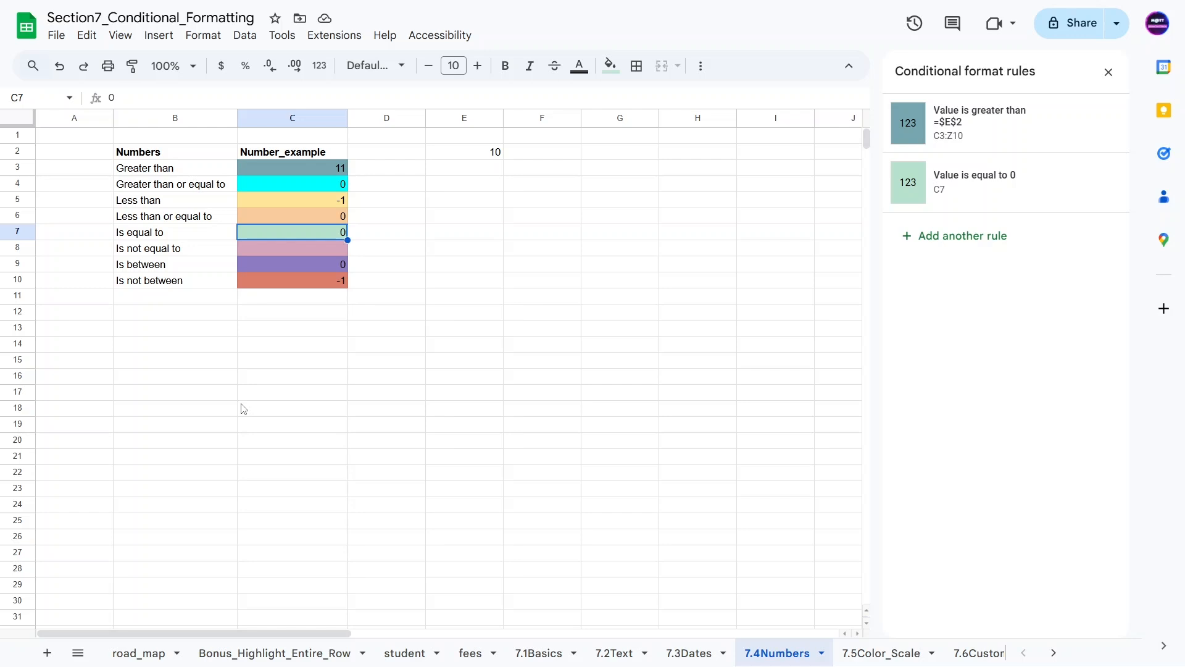
# Switch to the student sheet and narrow the empty column A beside the student table
pyautogui.click(404, 652)
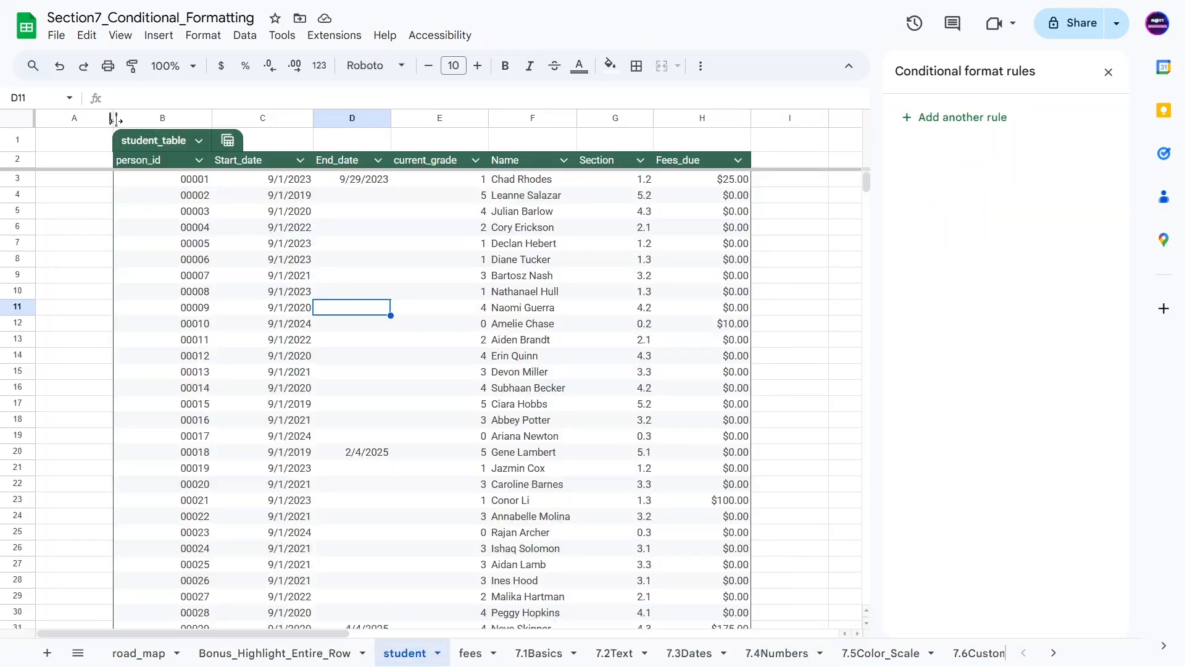
pyautogui.moveTo(113, 118); pyautogui.dragTo(65, 119)
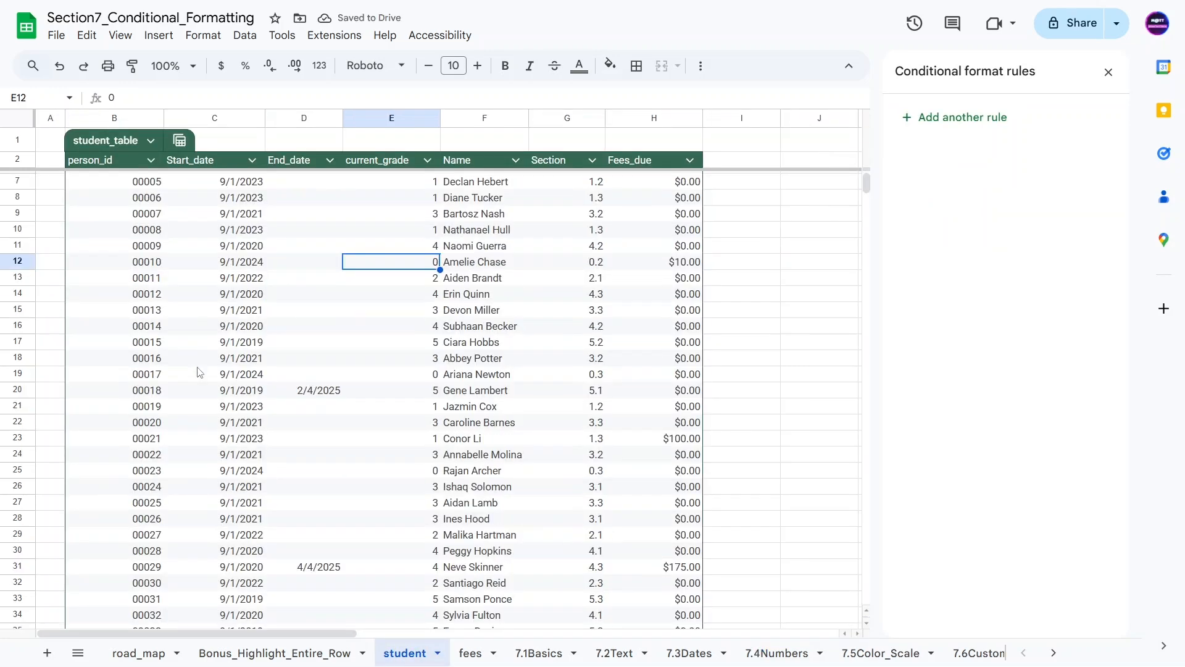
pyautogui.scroll(-4, 198, 372)
pyautogui.scroll(5, 117, 395)
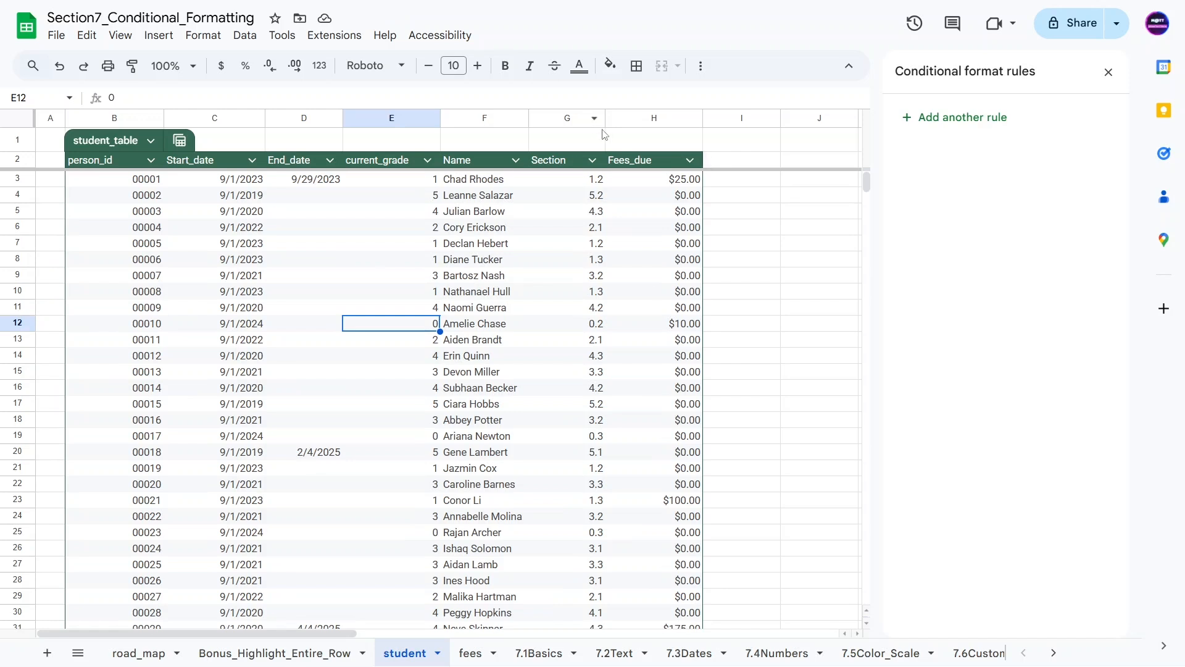
# Add a conditional format rule to the Fees_due column H for values greater than 0
pyautogui.click(641, 116)
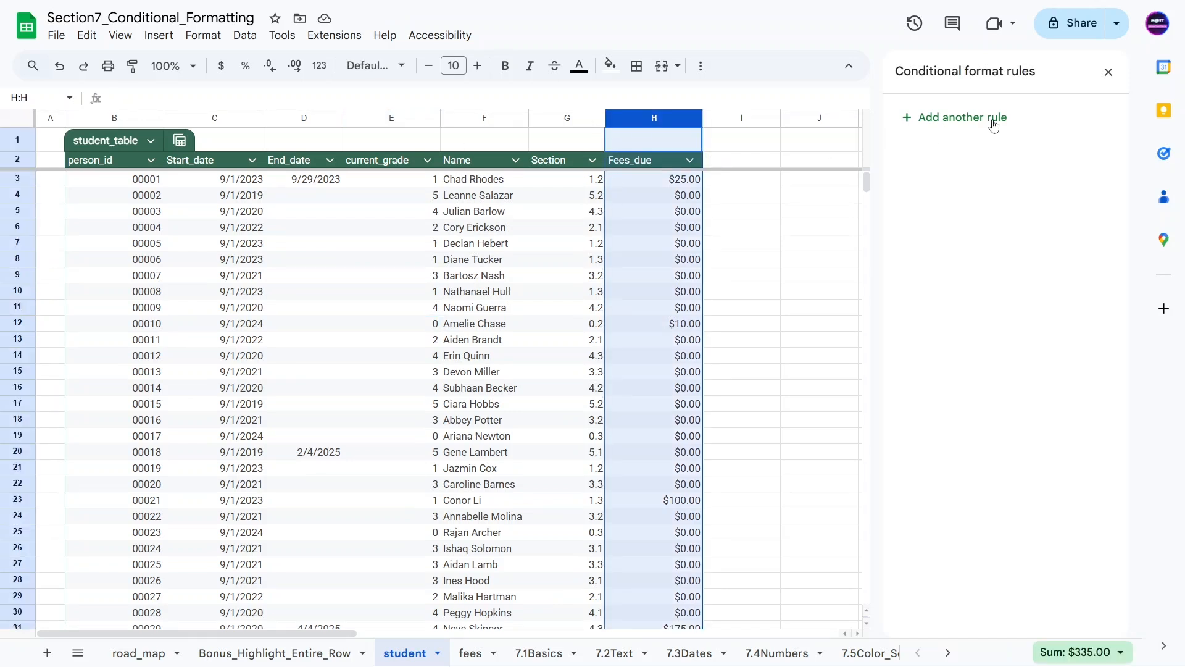
pyautogui.click(962, 119)
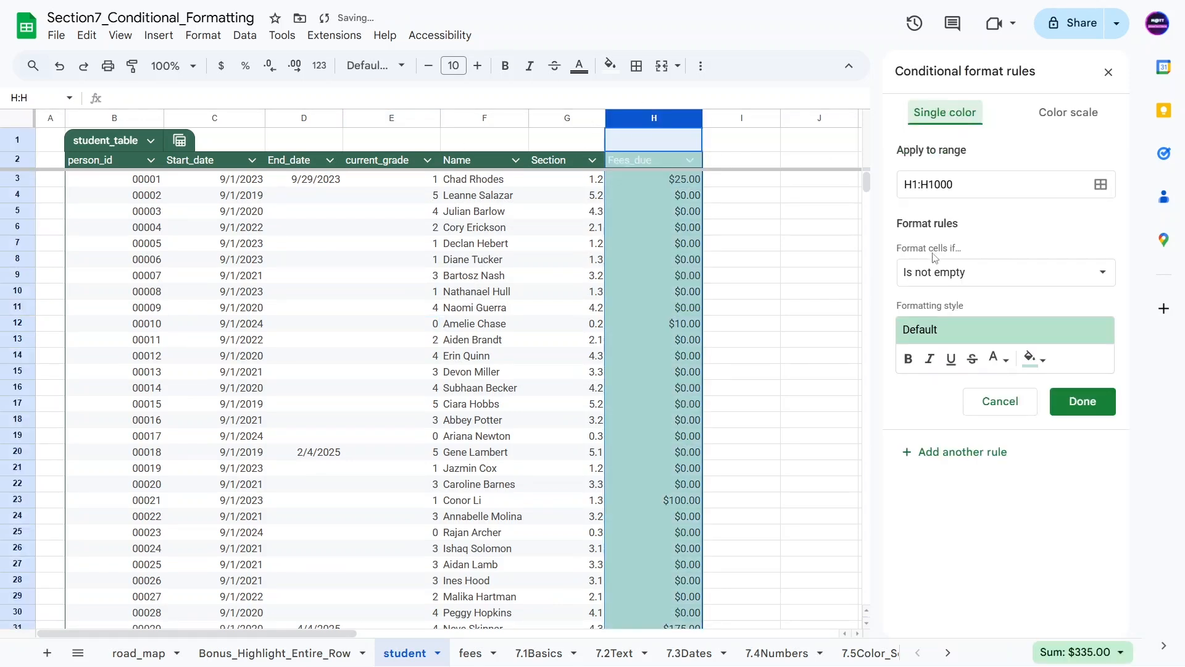
pyautogui.click(934, 283)
pyautogui.scroll(-3, 933, 281)
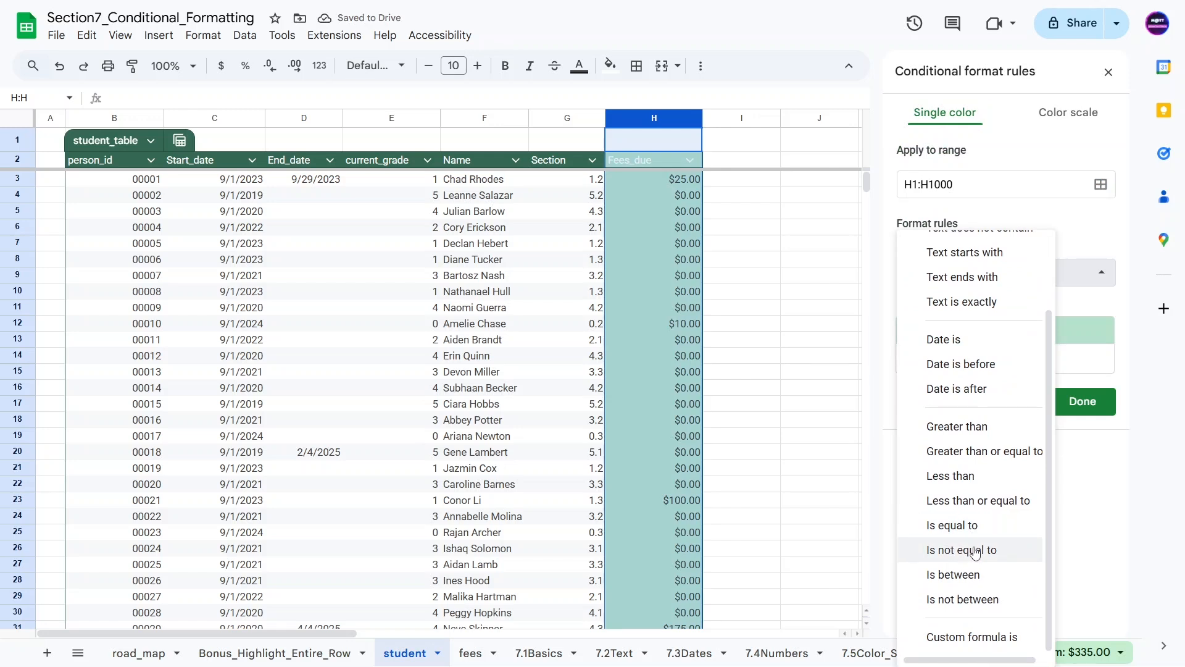
pyautogui.click(957, 428)
pyautogui.click(935, 305)
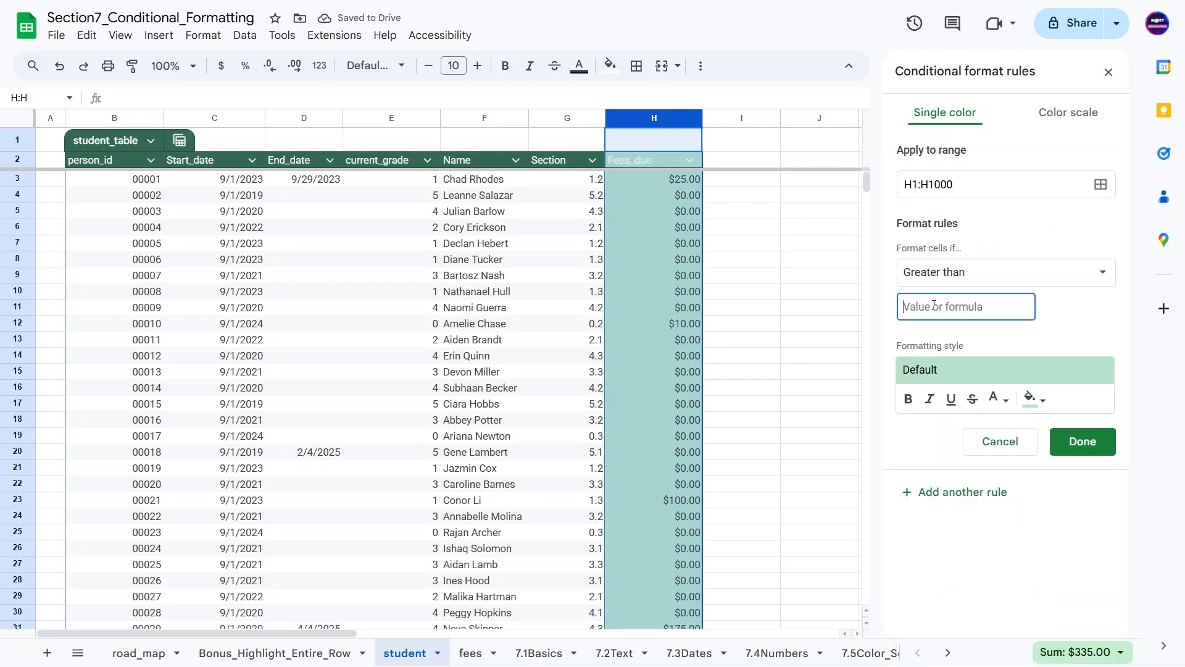
pyautogui.write('0')
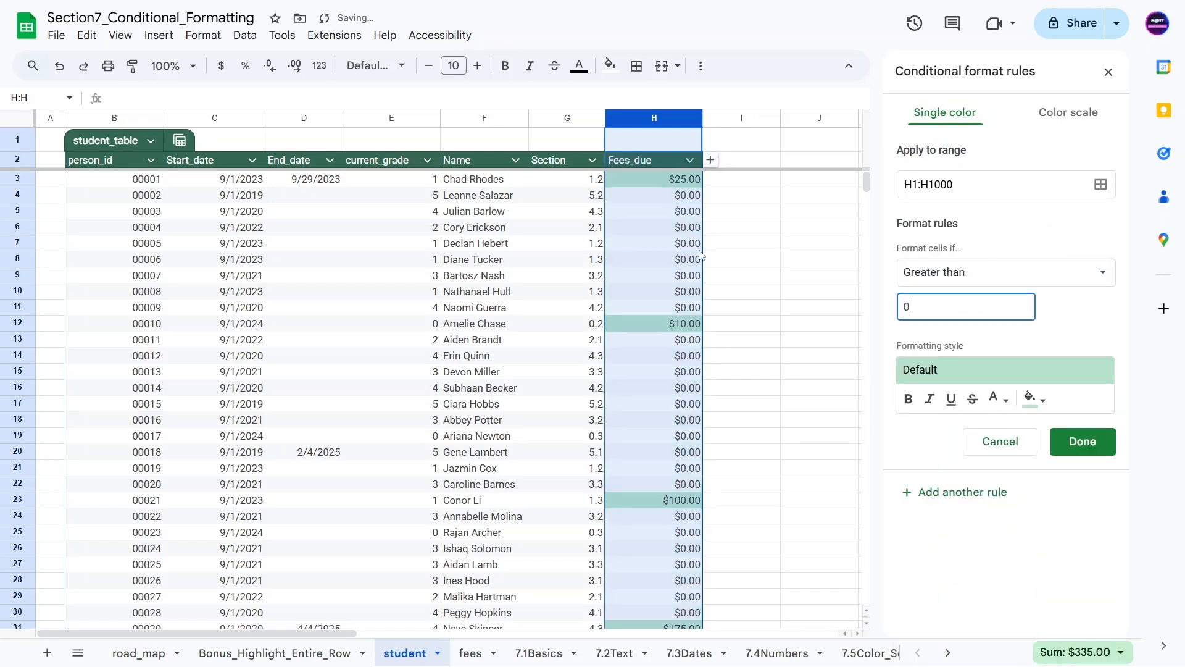
# Set the Fees_due rule's fill colour to orange and check the highlighting down the whole column
pyautogui.click(1034, 400)
pyautogui.click(996, 331)
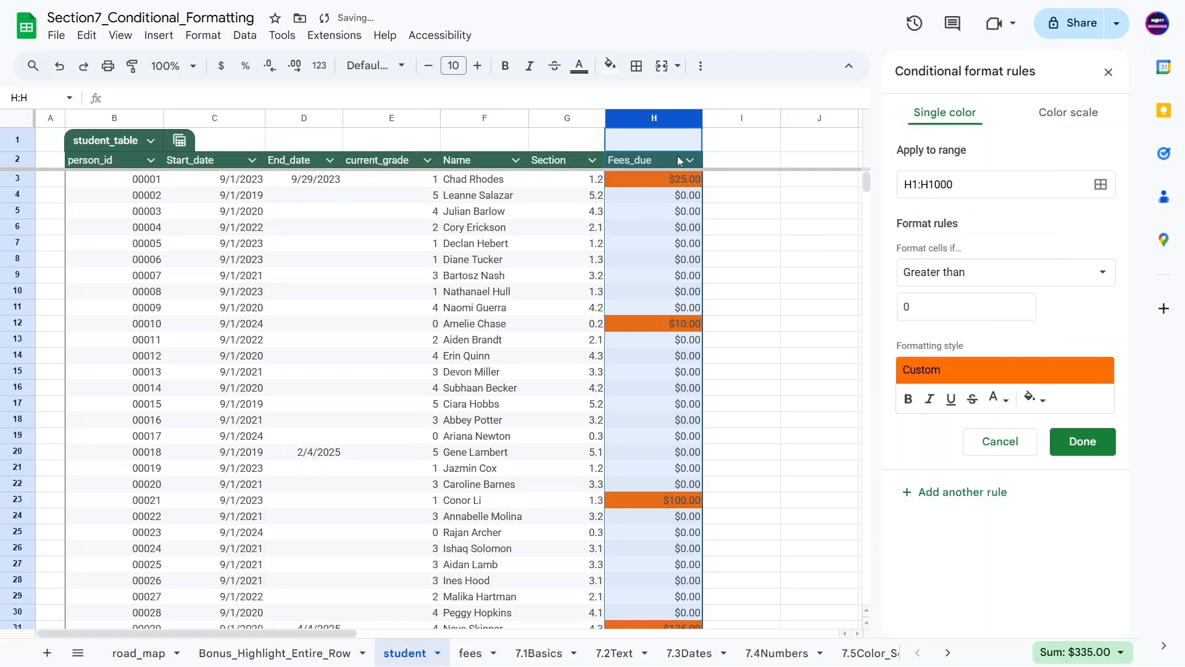
pyautogui.scroll(-5, 657, 281)
pyautogui.scroll(-15, 657, 281)
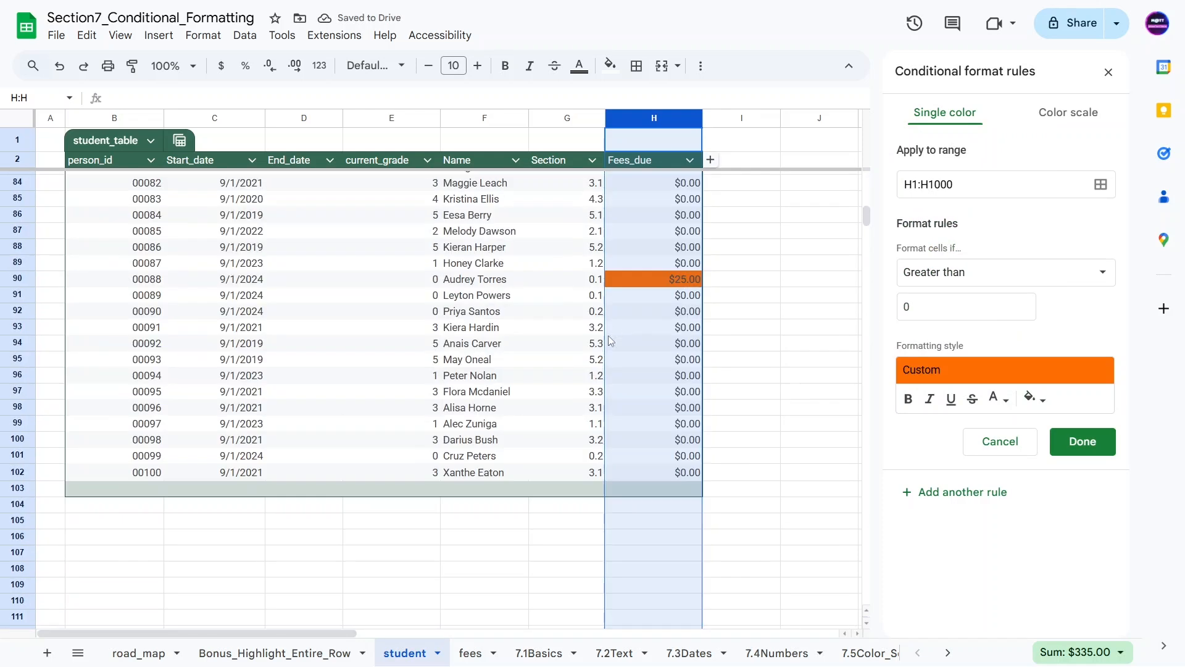
pyautogui.scroll(4, 645, 290)
pyautogui.scroll(15, 537, 226)
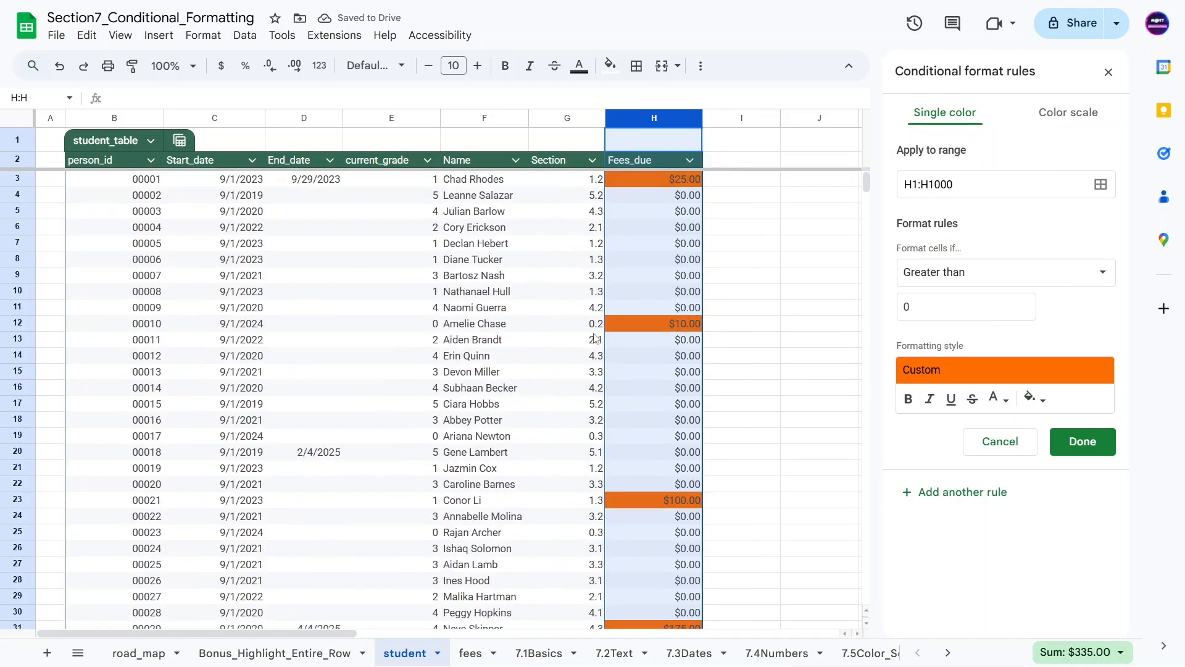
pyautogui.click(620, 207)
pyautogui.click(457, 210)
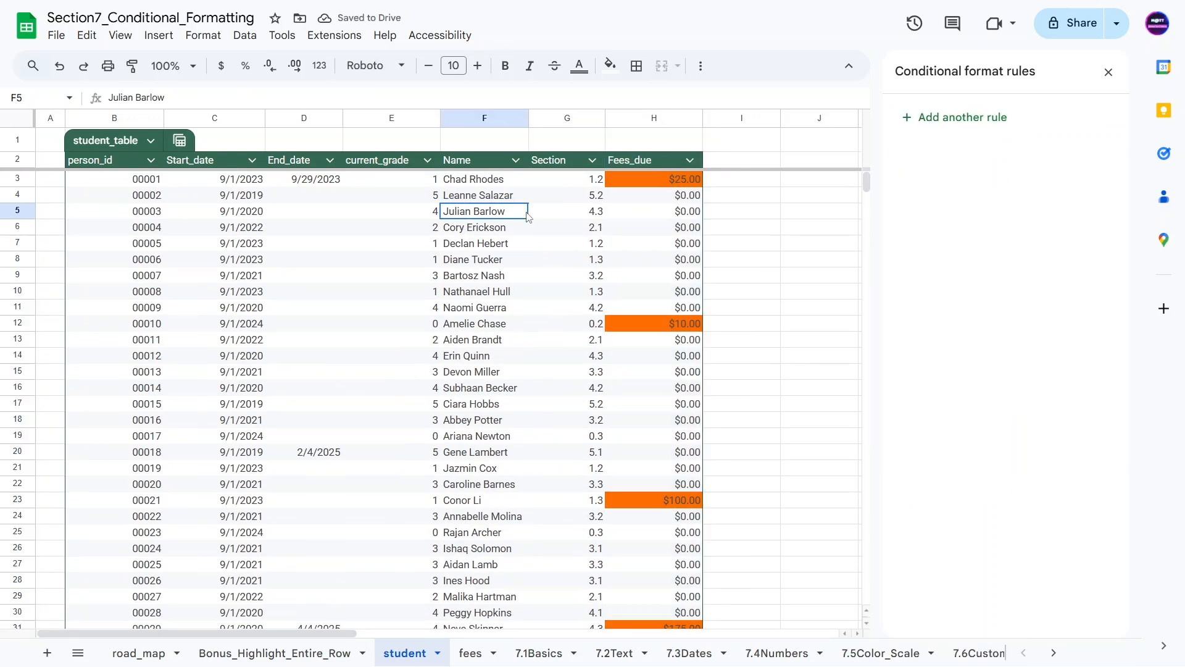
# Add a conditional format rule to the Section column G for values greater than or equal to 3.3
pyautogui.click(564, 118)
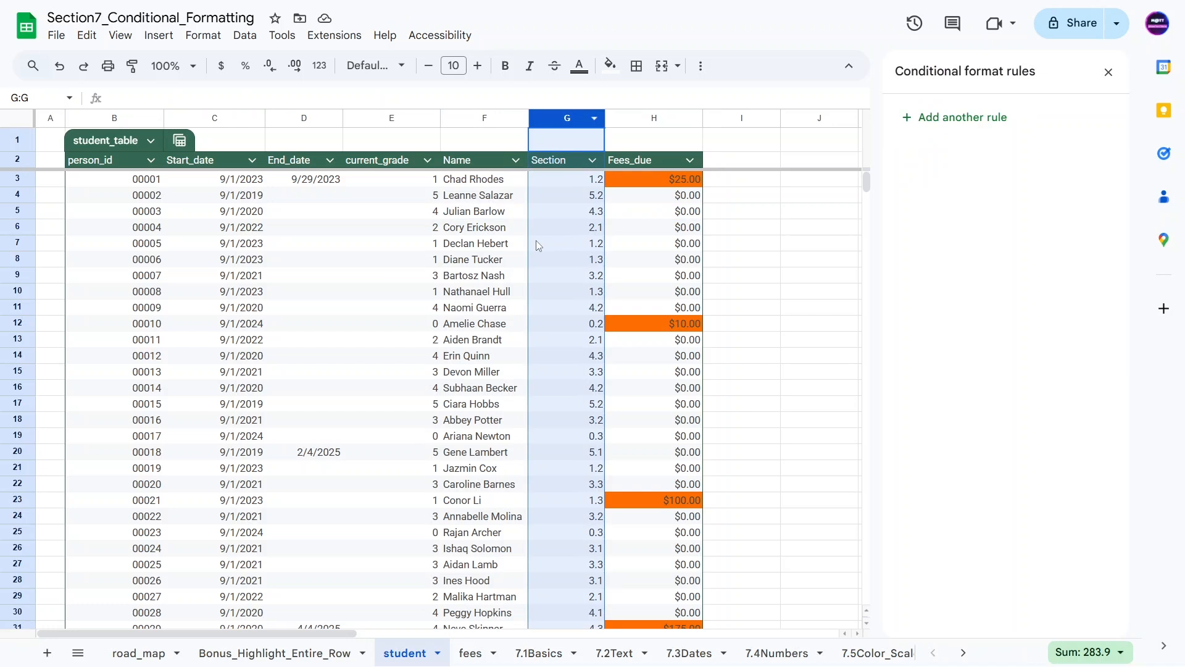
pyautogui.click(938, 117)
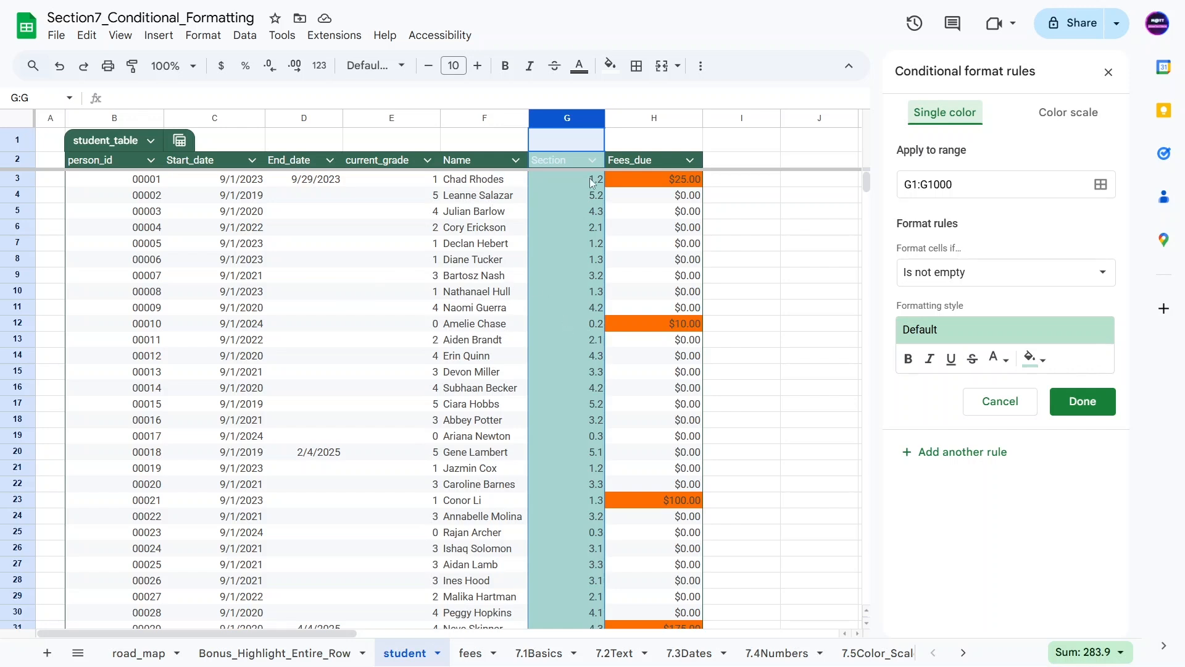
pyautogui.scroll(-8, 569, 421)
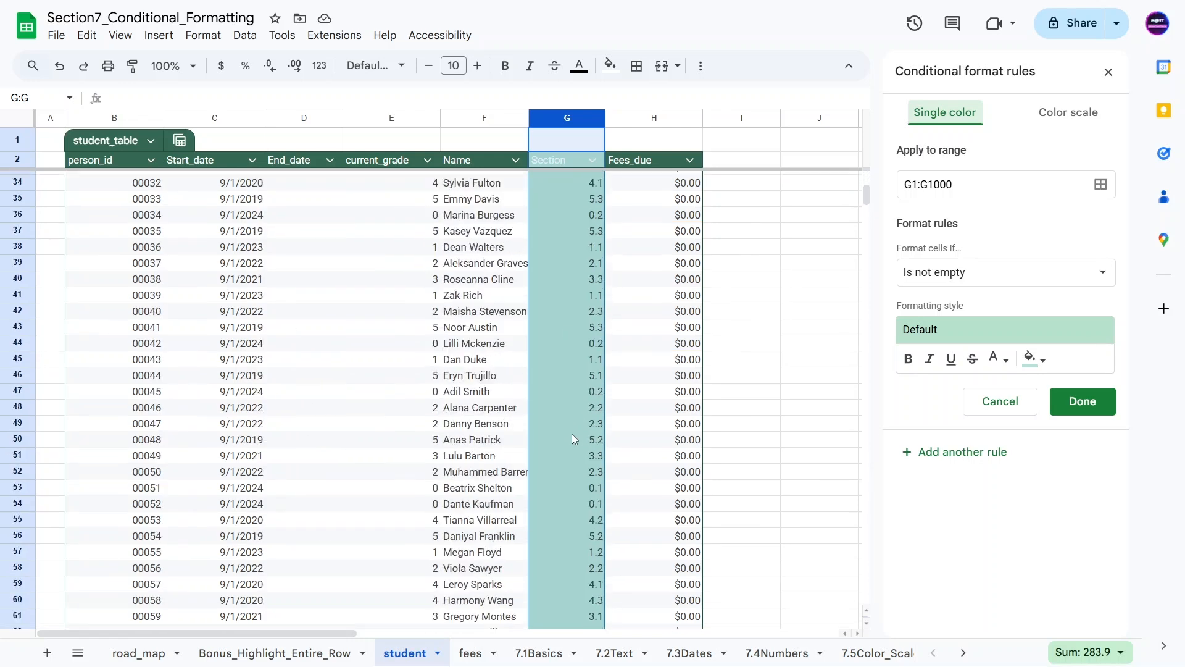
pyautogui.scroll(-4, 571, 433)
pyautogui.scroll(12, 572, 432)
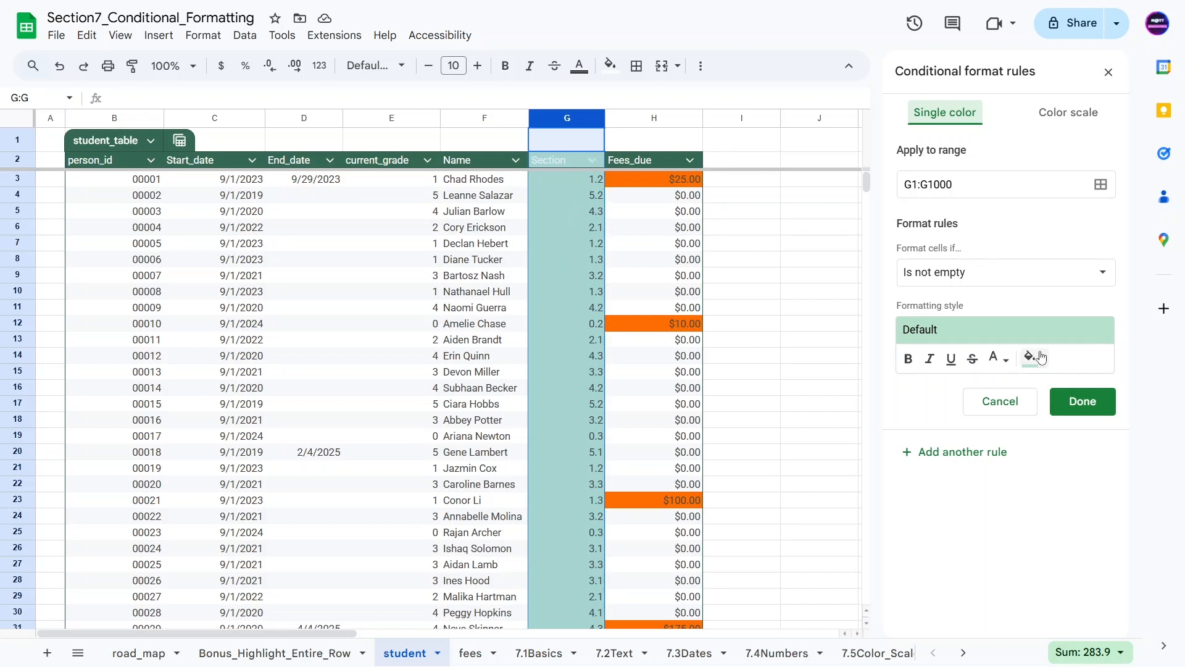
pyautogui.click(976, 272)
pyautogui.scroll(-1, 987, 456)
pyautogui.scroll(-1, 988, 460)
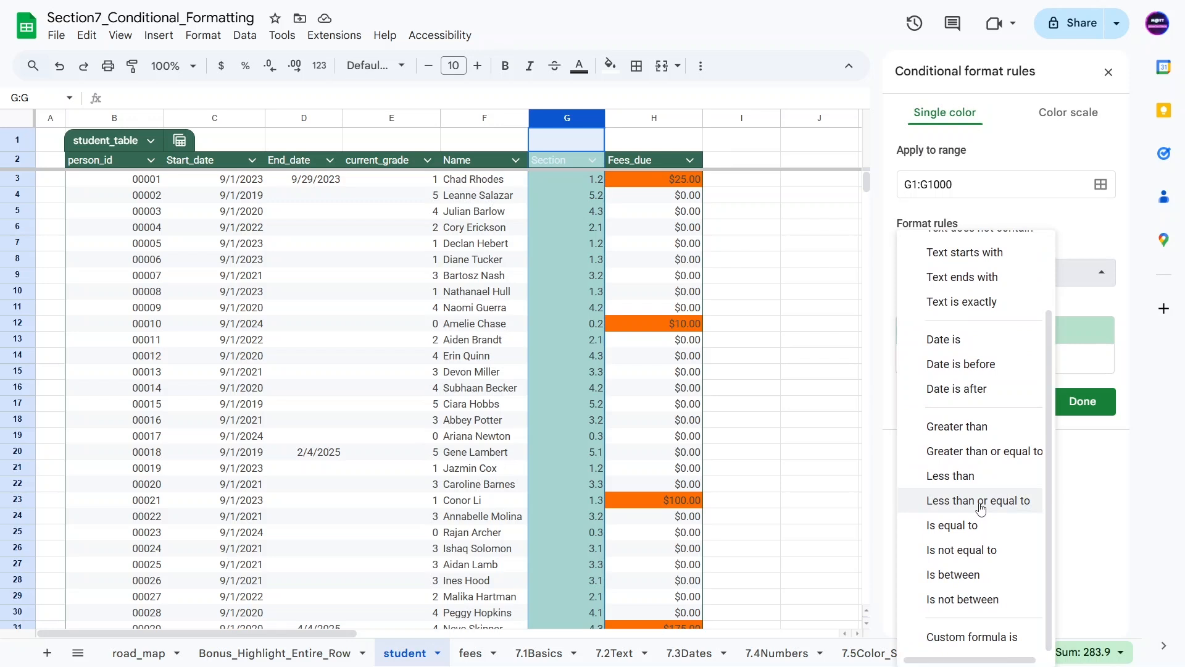
pyautogui.click(951, 452)
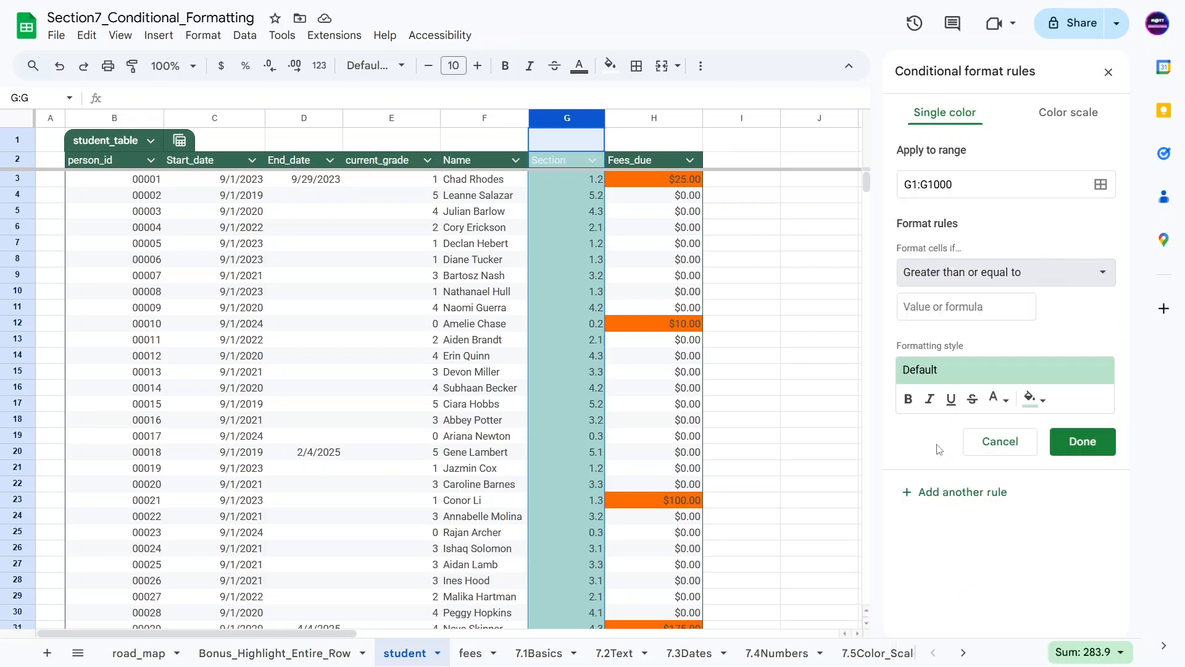
pyautogui.click(923, 309)
pyautogui.write('3.3')
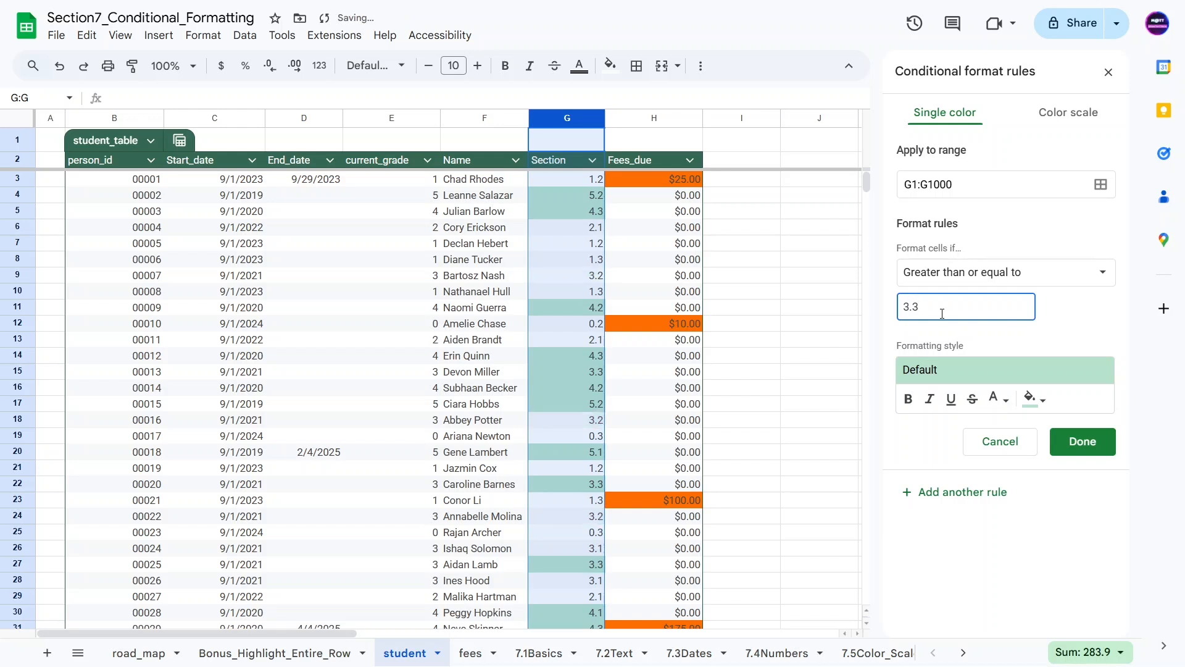
# Change the Section rule's threshold to 3 and check the highlighted sections down the table
pyautogui.press('BackSpace')
pyautogui.press('BackSpace')
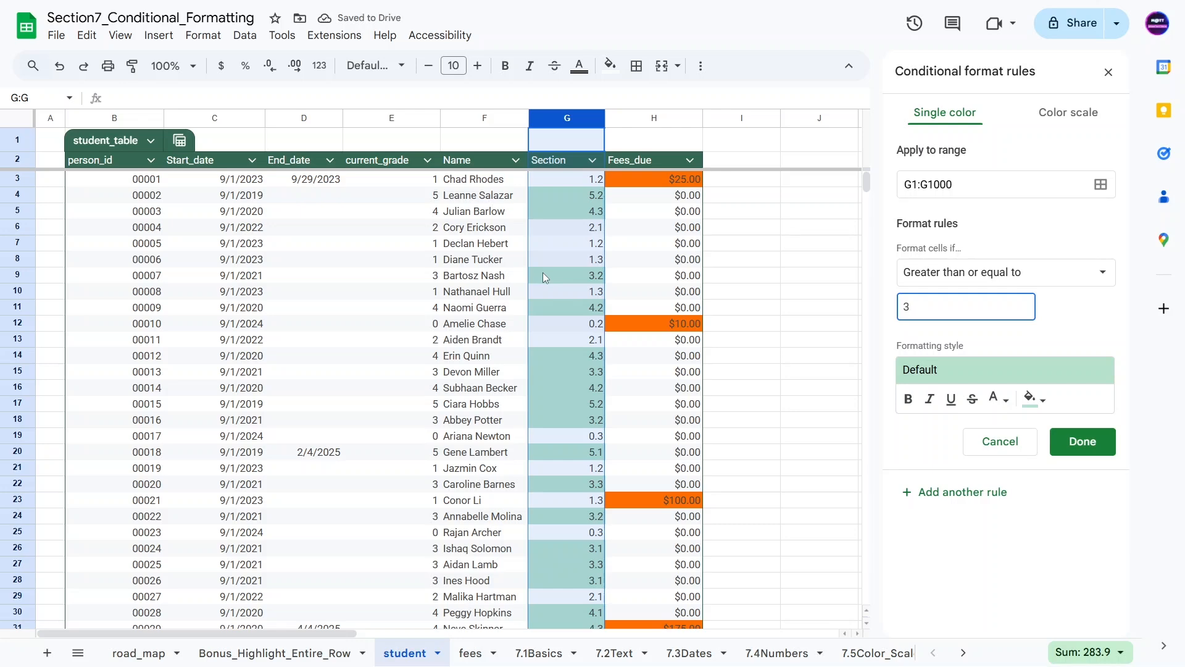
pyautogui.scroll(-7, 542, 247)
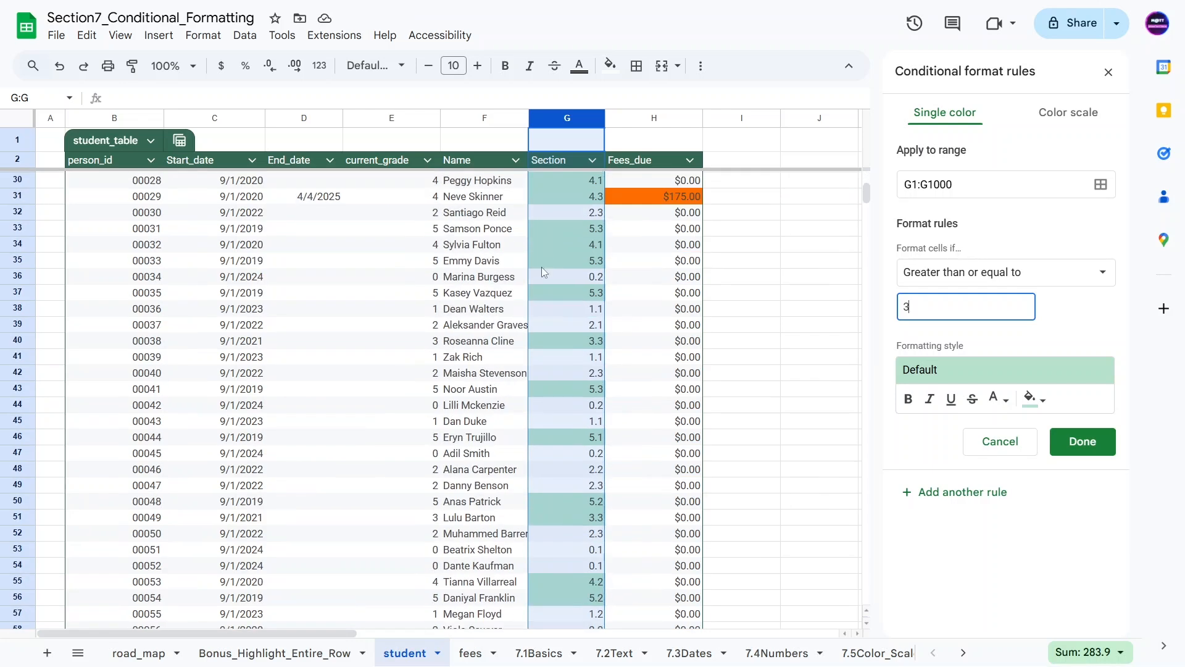
pyautogui.scroll(-3, 543, 284)
pyautogui.scroll(-5, 543, 306)
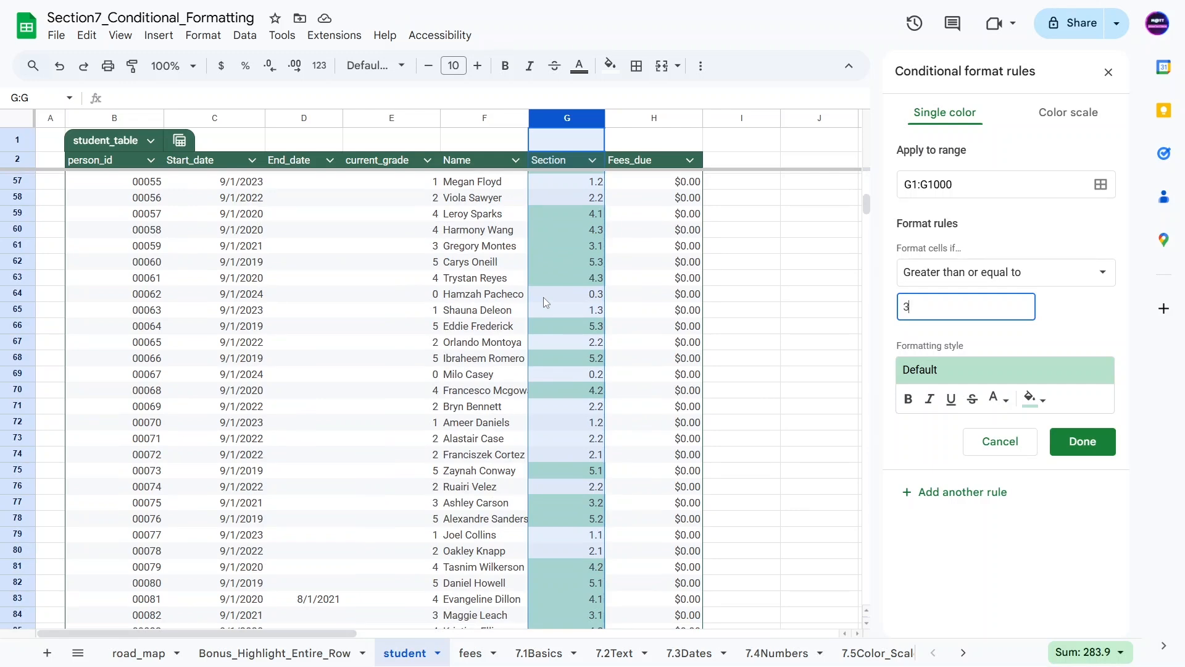
pyautogui.scroll(15, 543, 297)
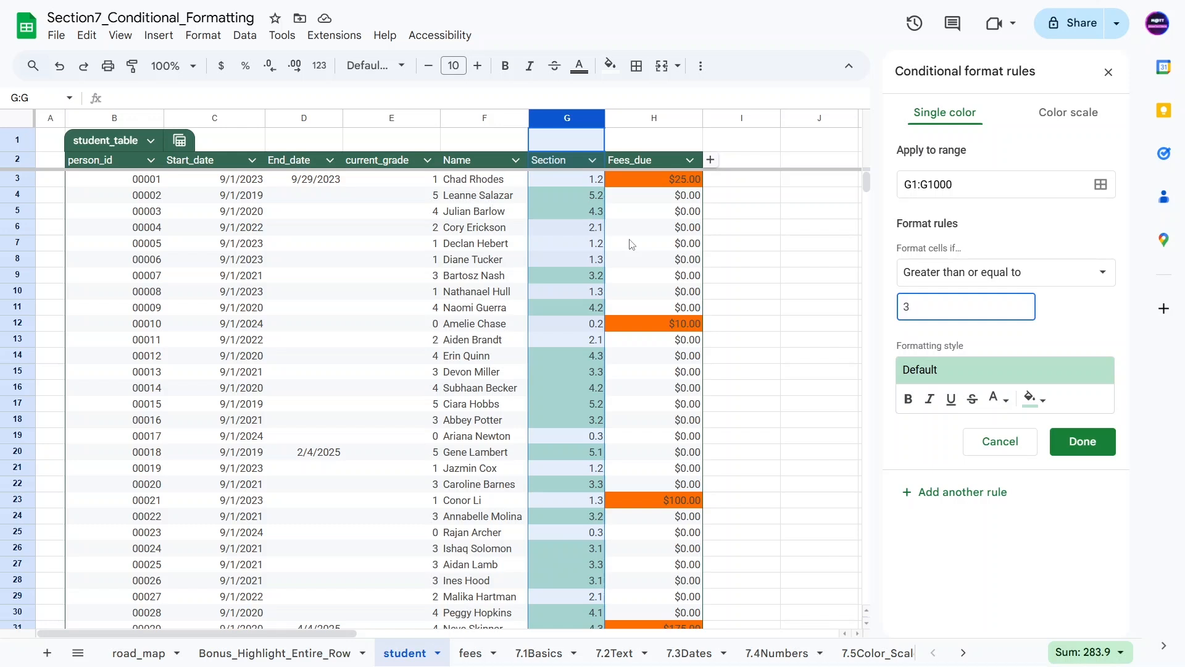